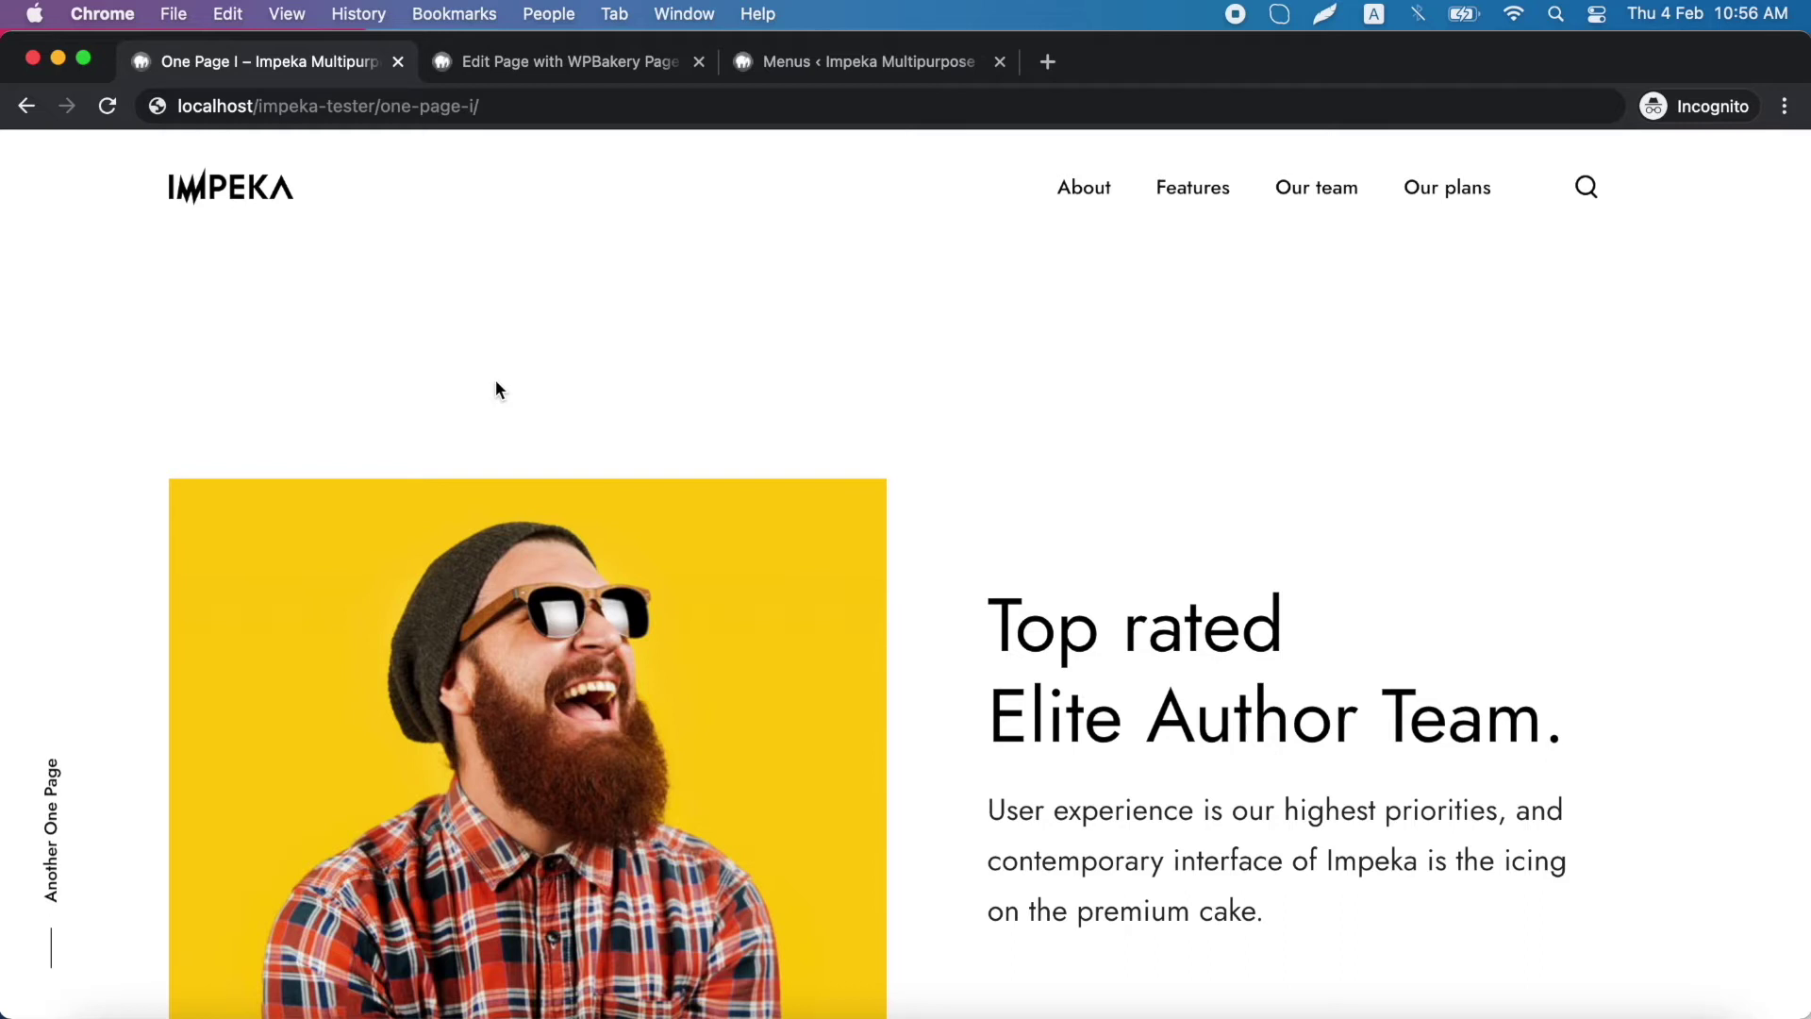
scroll(495, 388, "down", 5)
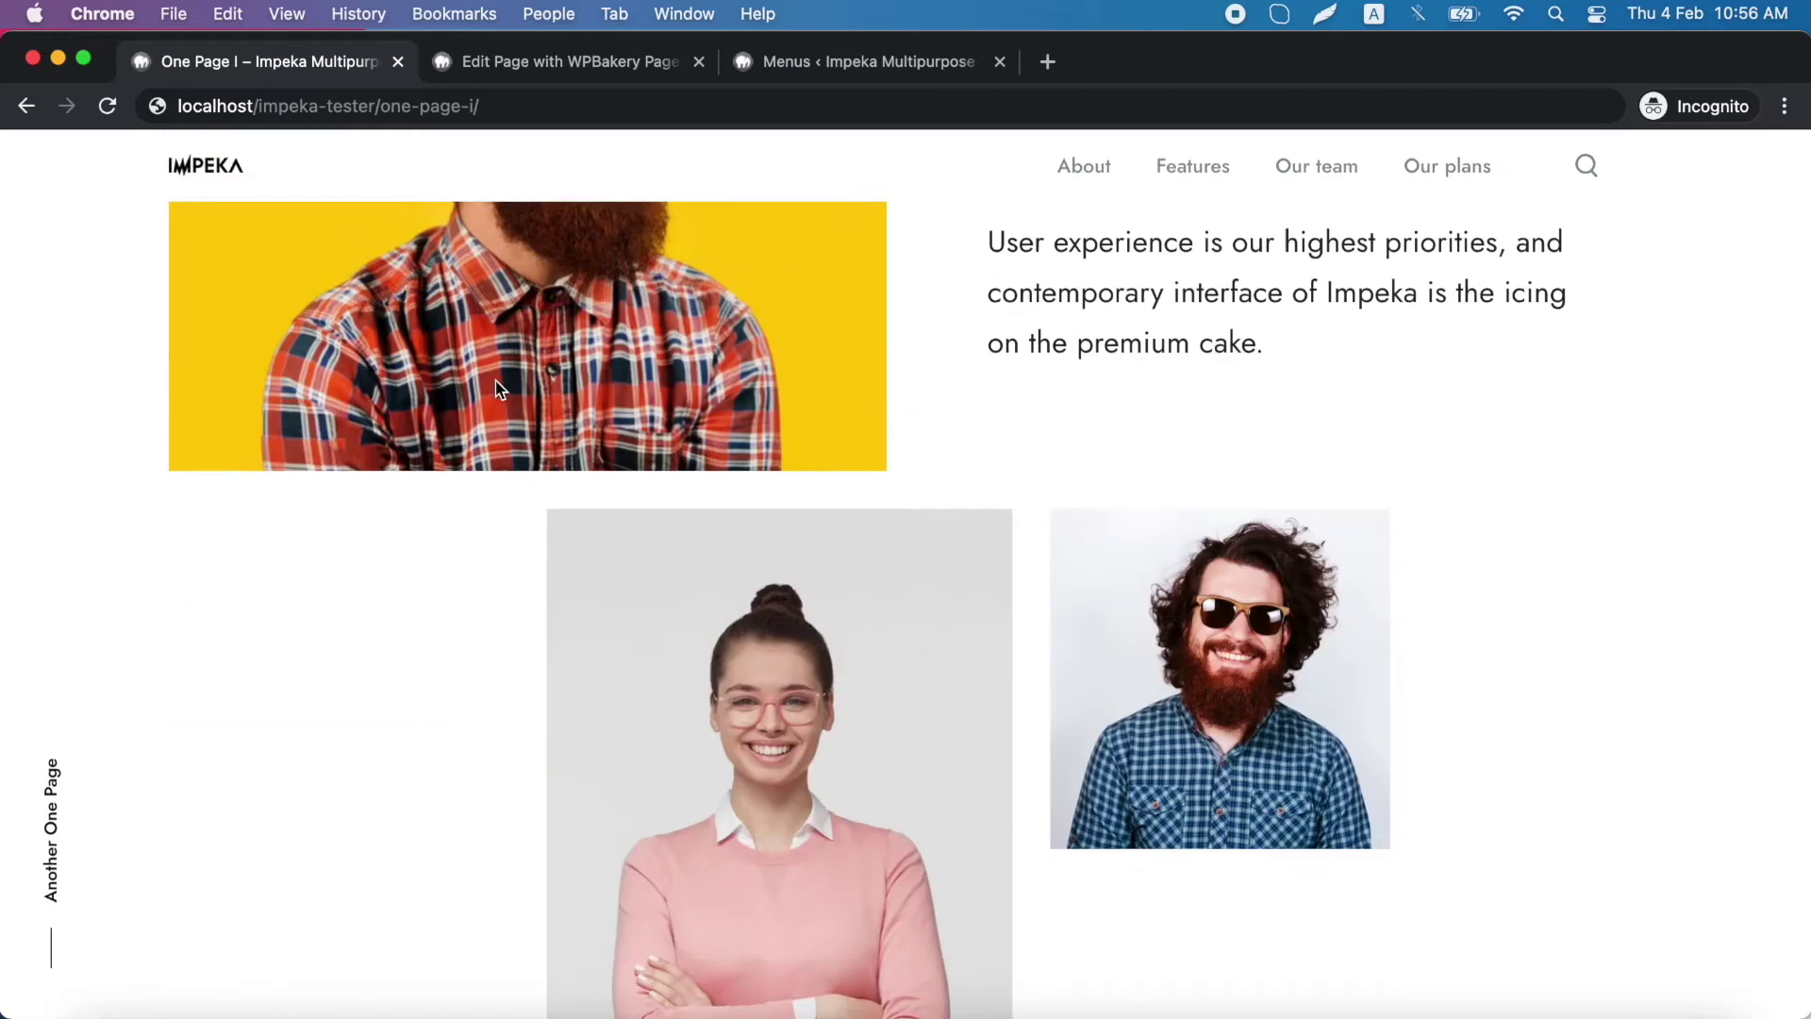
scroll(495, 388, "down", 3)
scroll(496, 388, "down", 3)
scroll(495, 389, "down", 3)
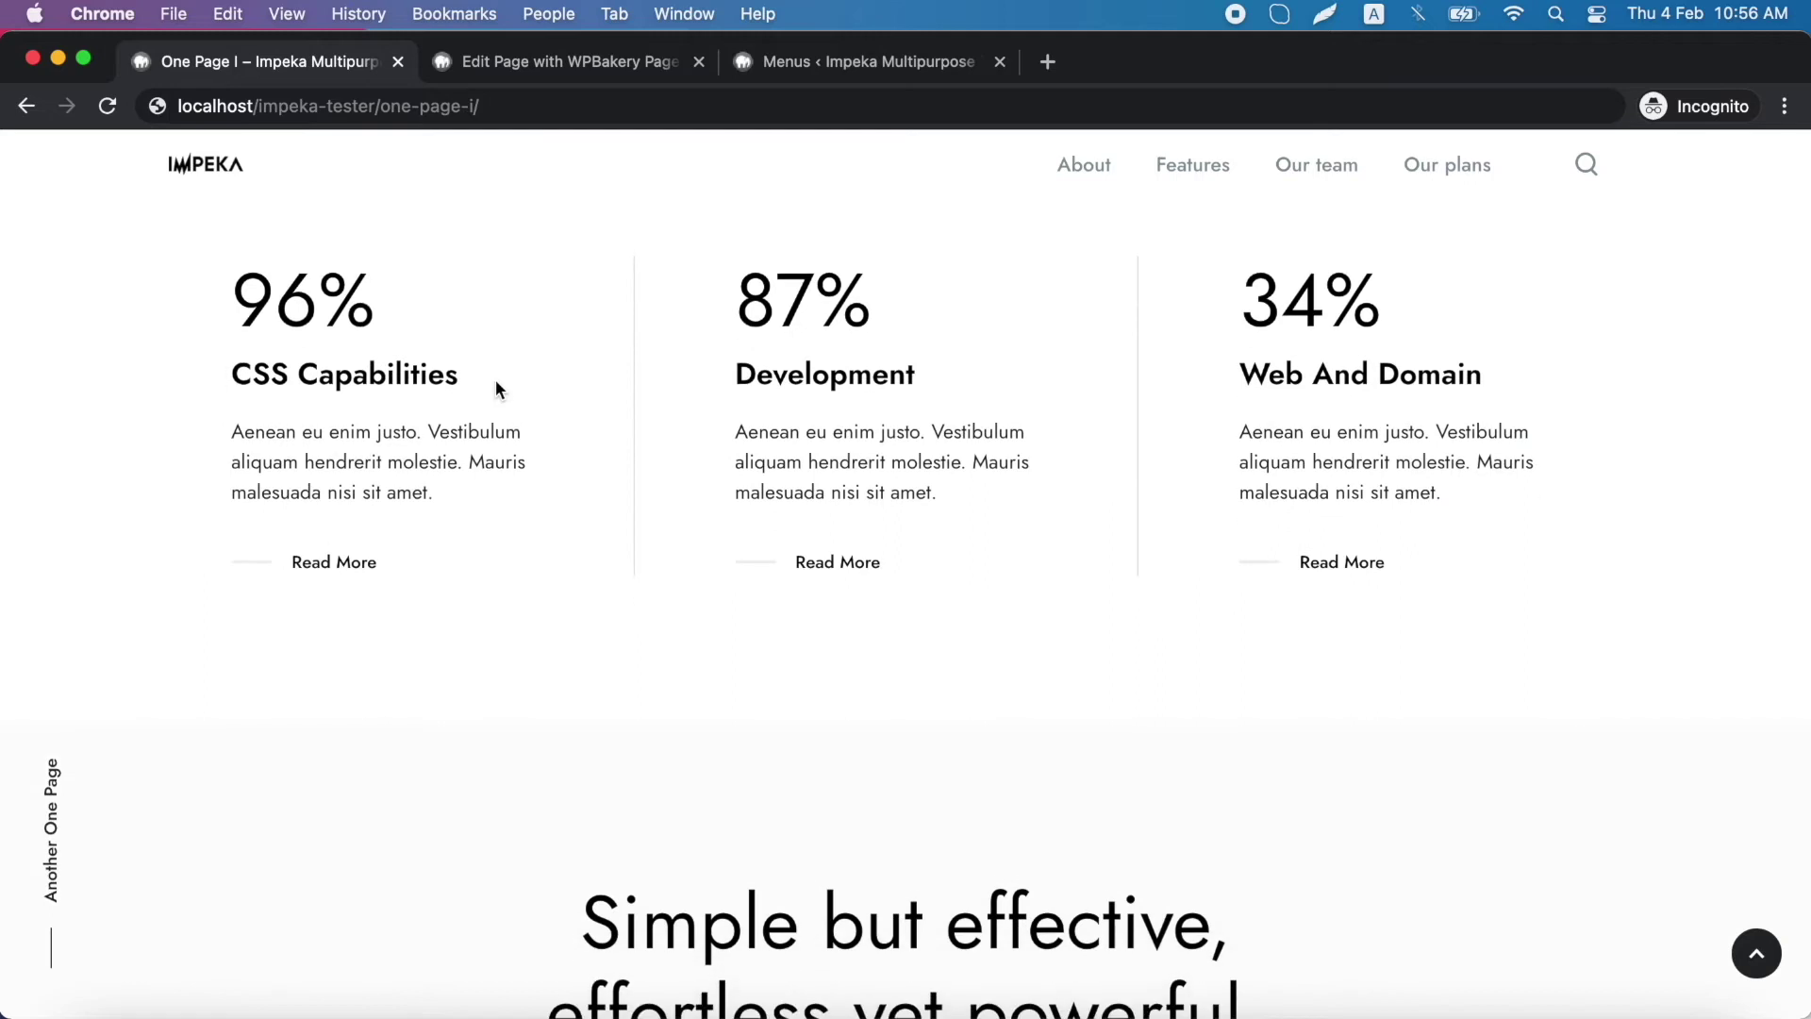
scroll(496, 390, "down", 3)
scroll(495, 389, "down", 3)
scroll(495, 388, "down", 2)
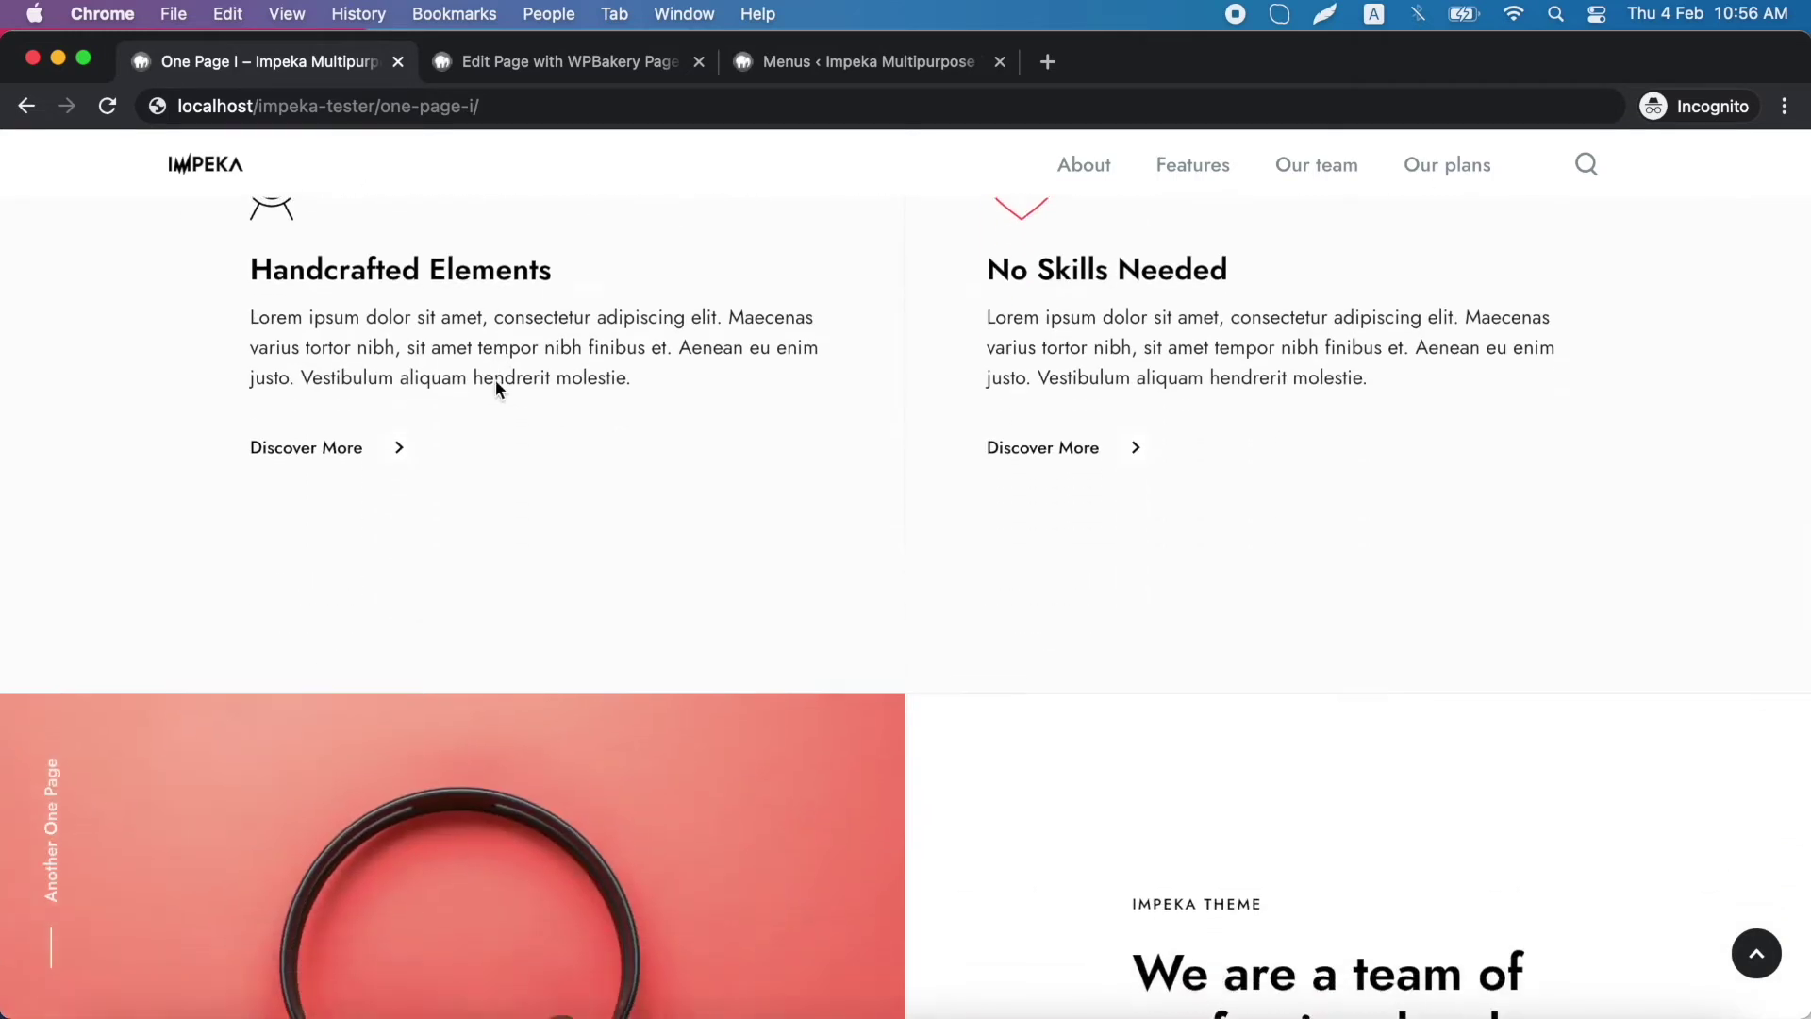
scroll(495, 390, "down", 3)
scroll(495, 390, "down", 2)
scroll(496, 389, "down", 5)
scroll(496, 388, "down", 2)
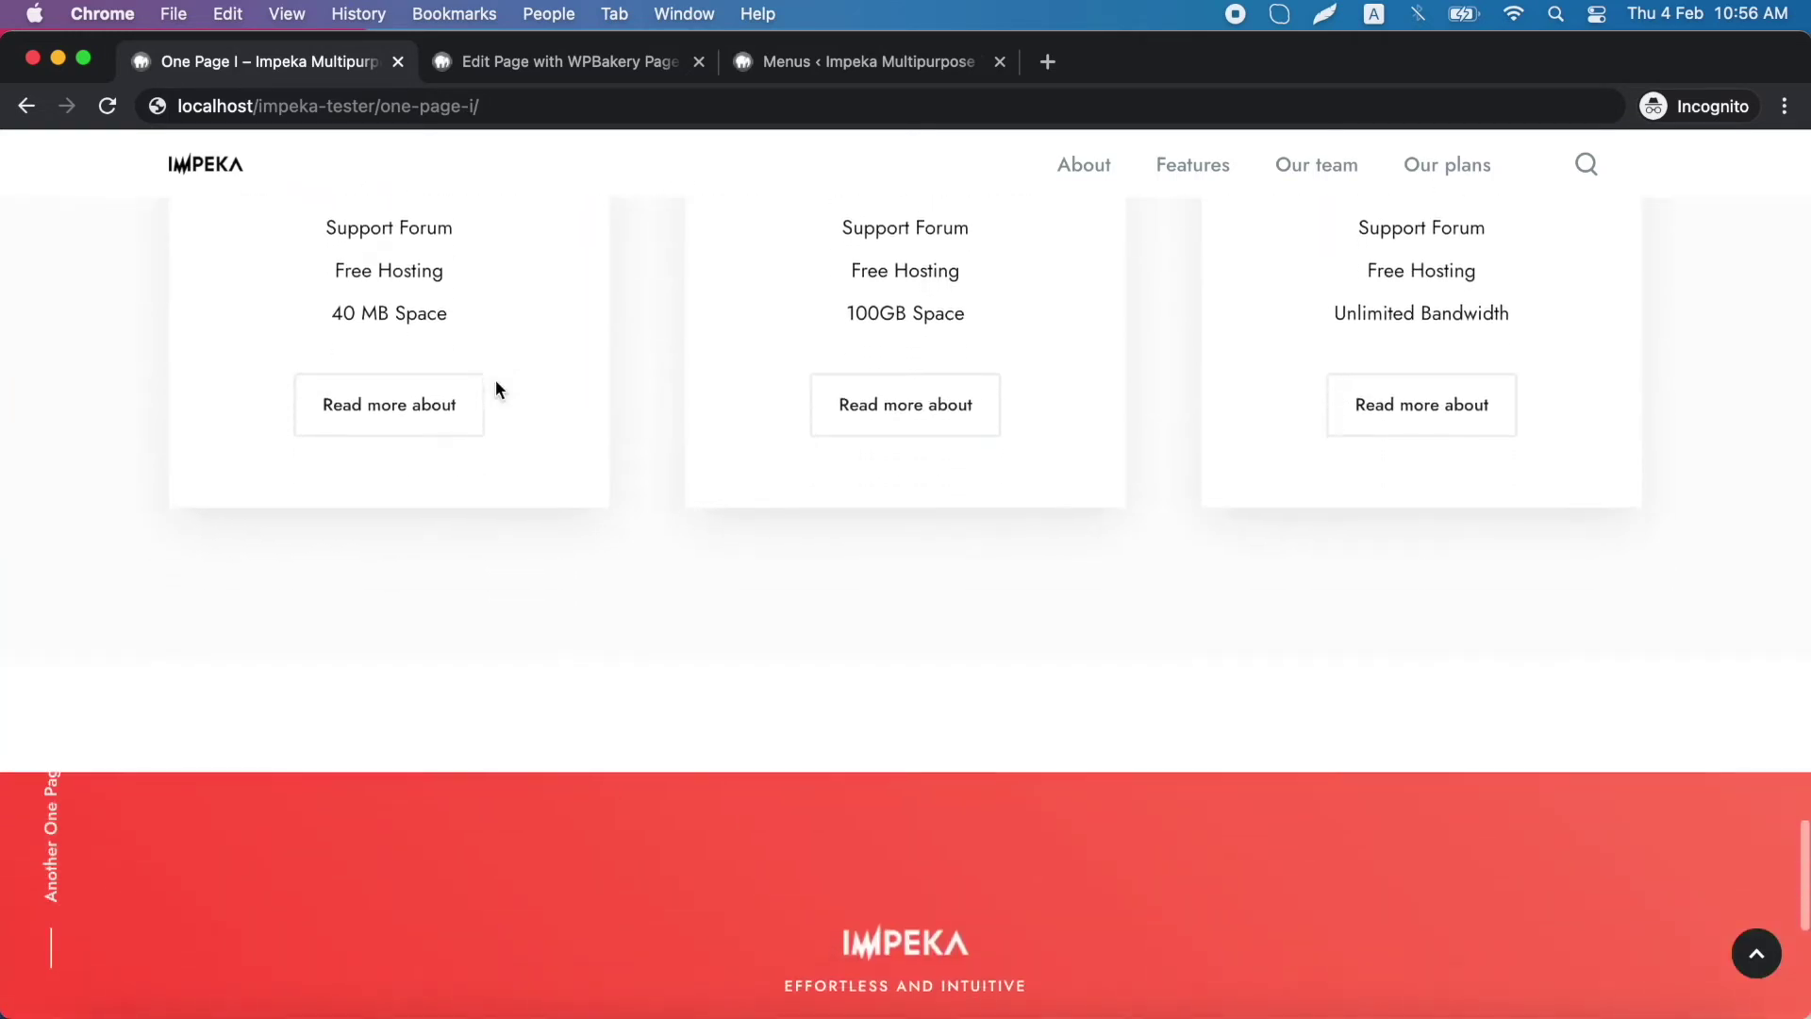
scroll(496, 389, "down", 2)
scroll(496, 390, "up", 5)
scroll(496, 389, "up", 3)
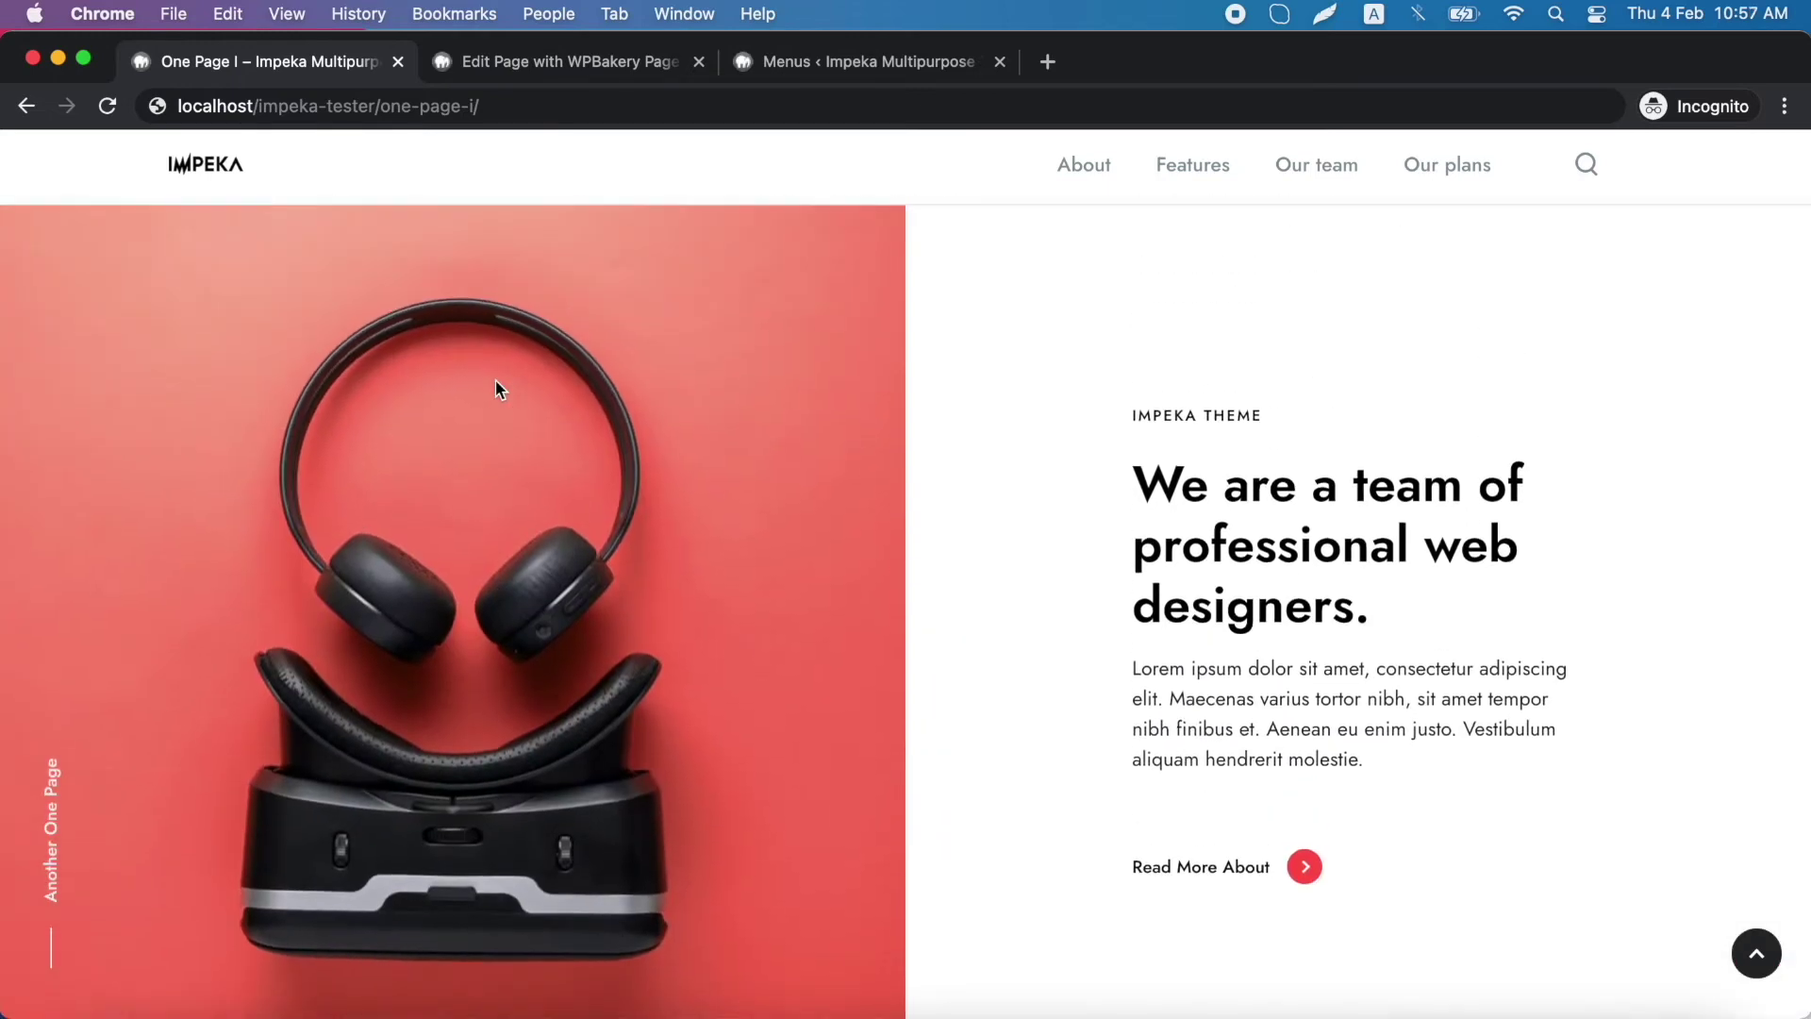
scroll(495, 389, "up", 1)
scroll(496, 390, "up", 3)
scroll(496, 390, "up", 10)
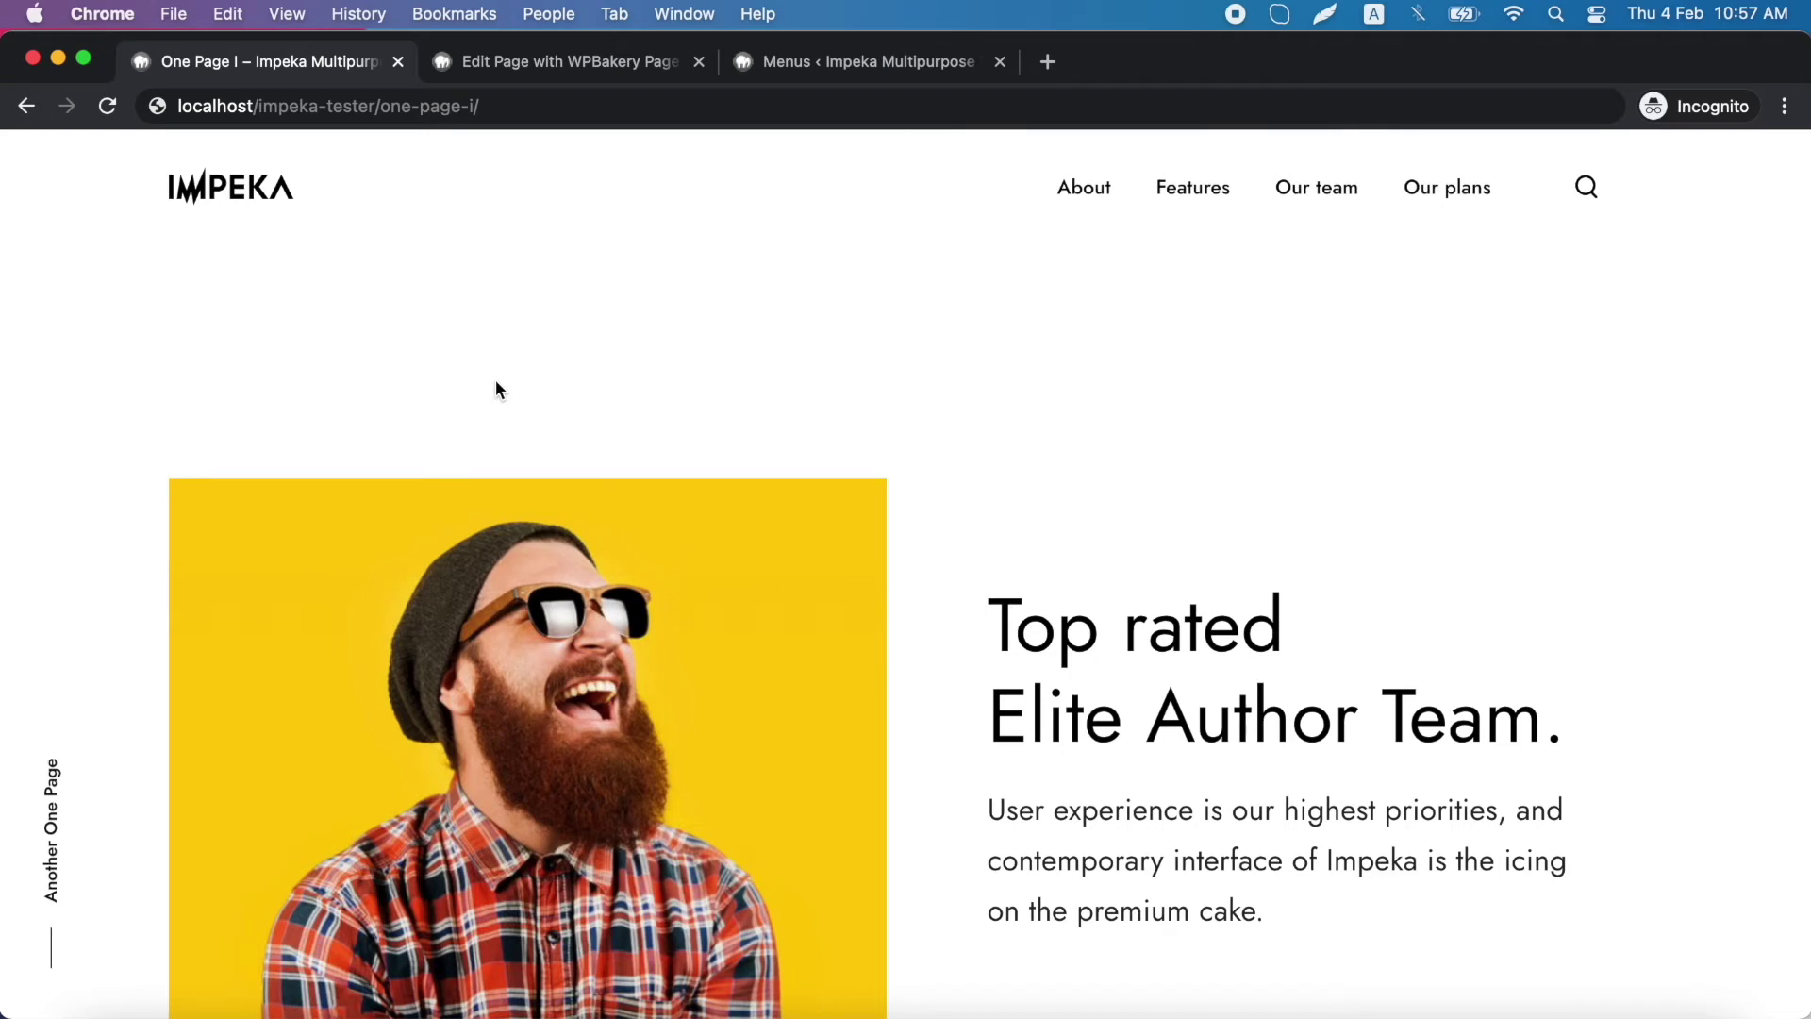
left_click(573, 64)
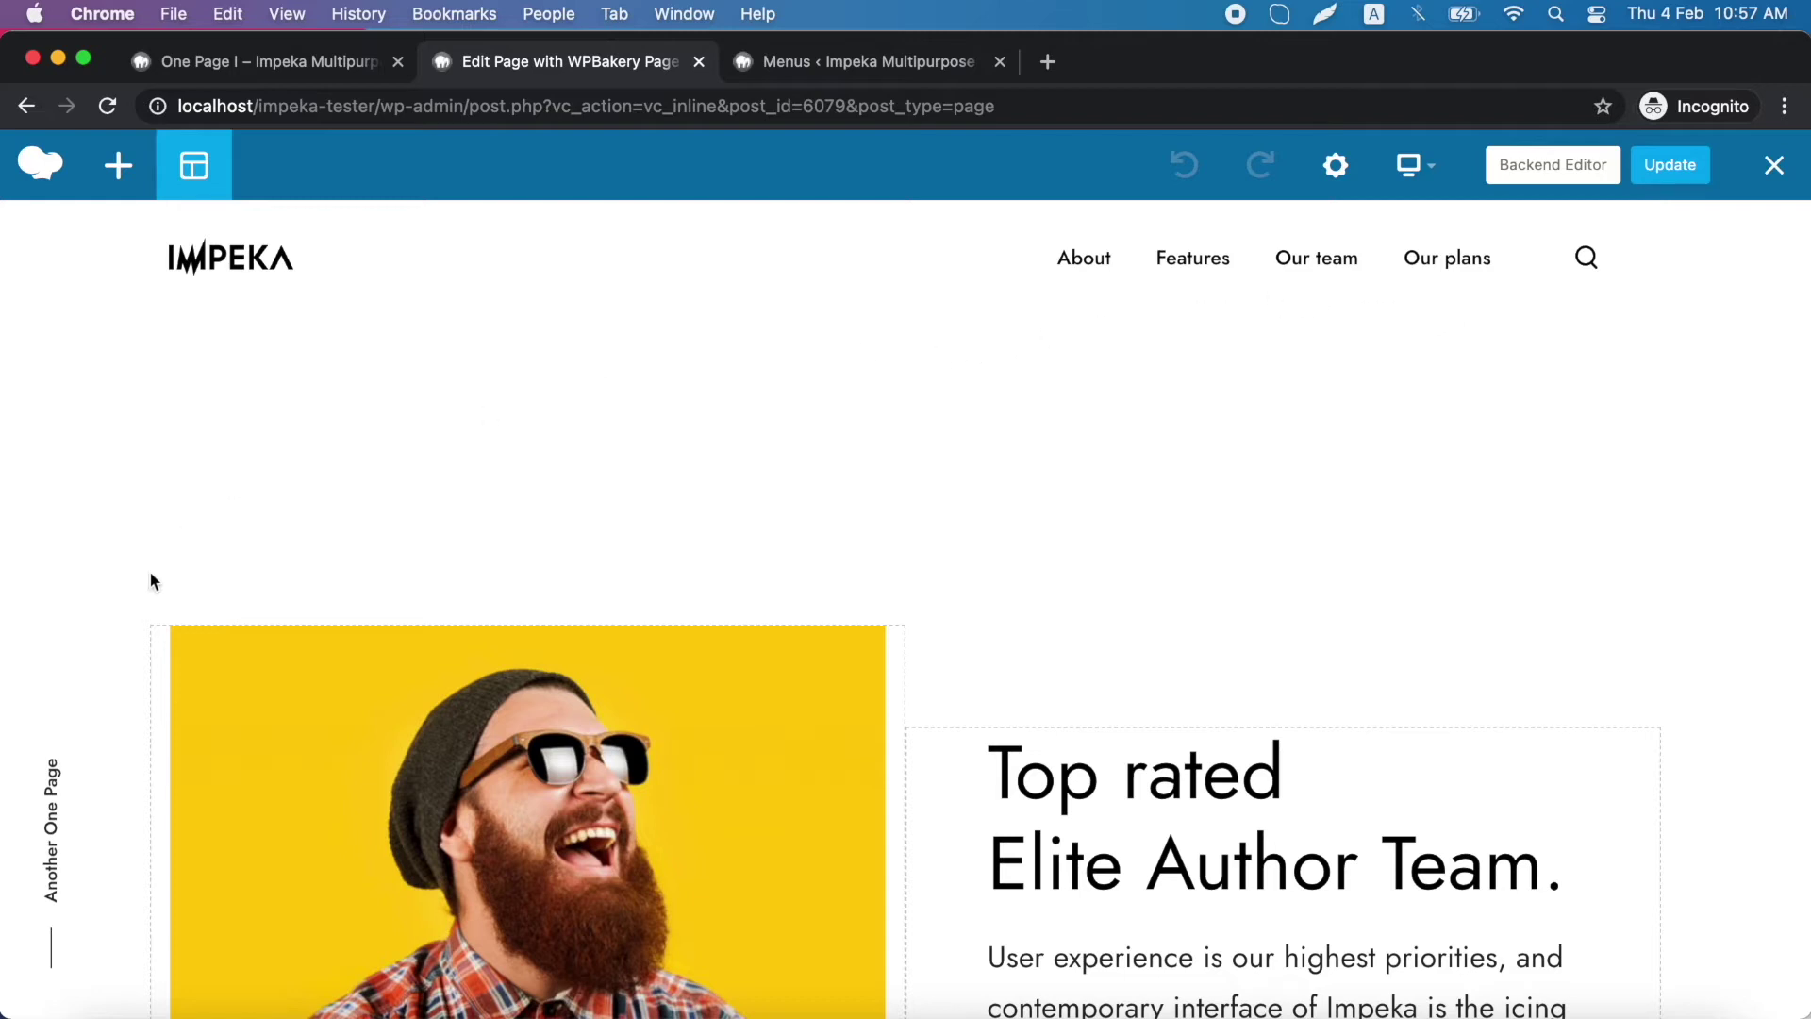
mouse_move(524, 793)
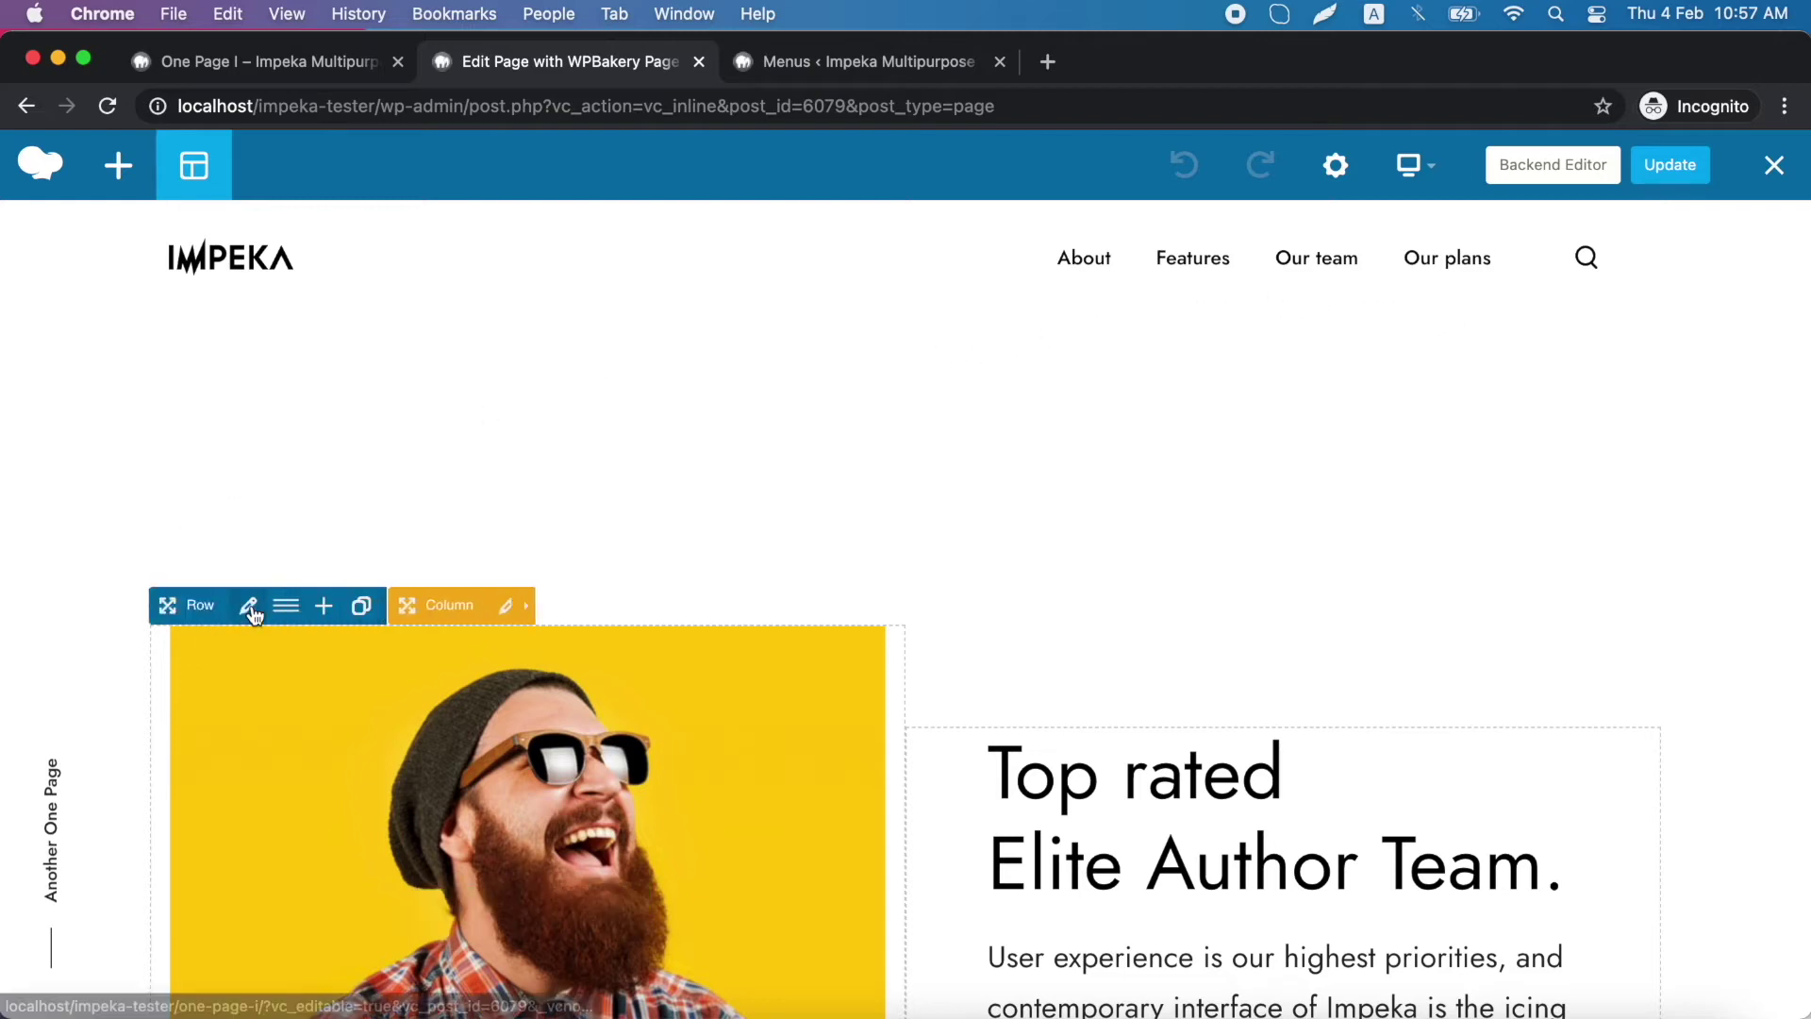
Give the hero 'Top rated Elite Author Team' row the Section ID 'about' and save it.
left_click(249, 607)
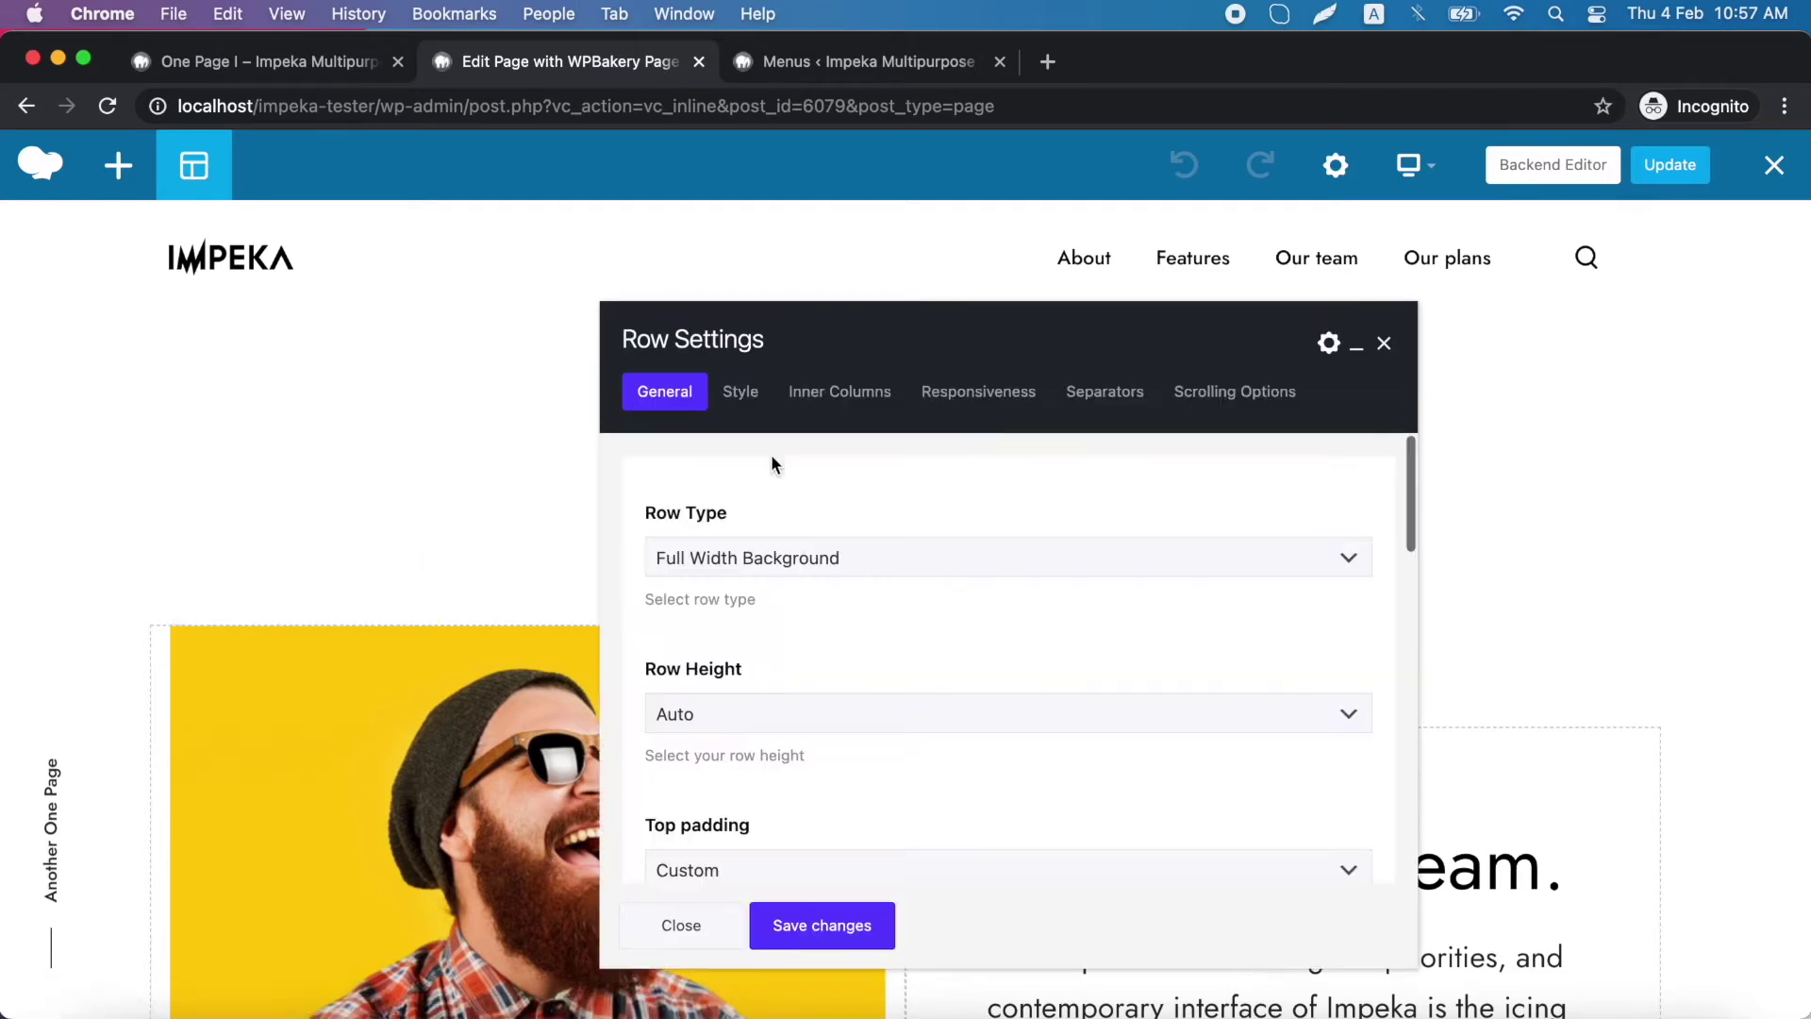
scroll(772, 455, "down", 1)
scroll(771, 455, "down", 1)
scroll(770, 454, "down", 2)
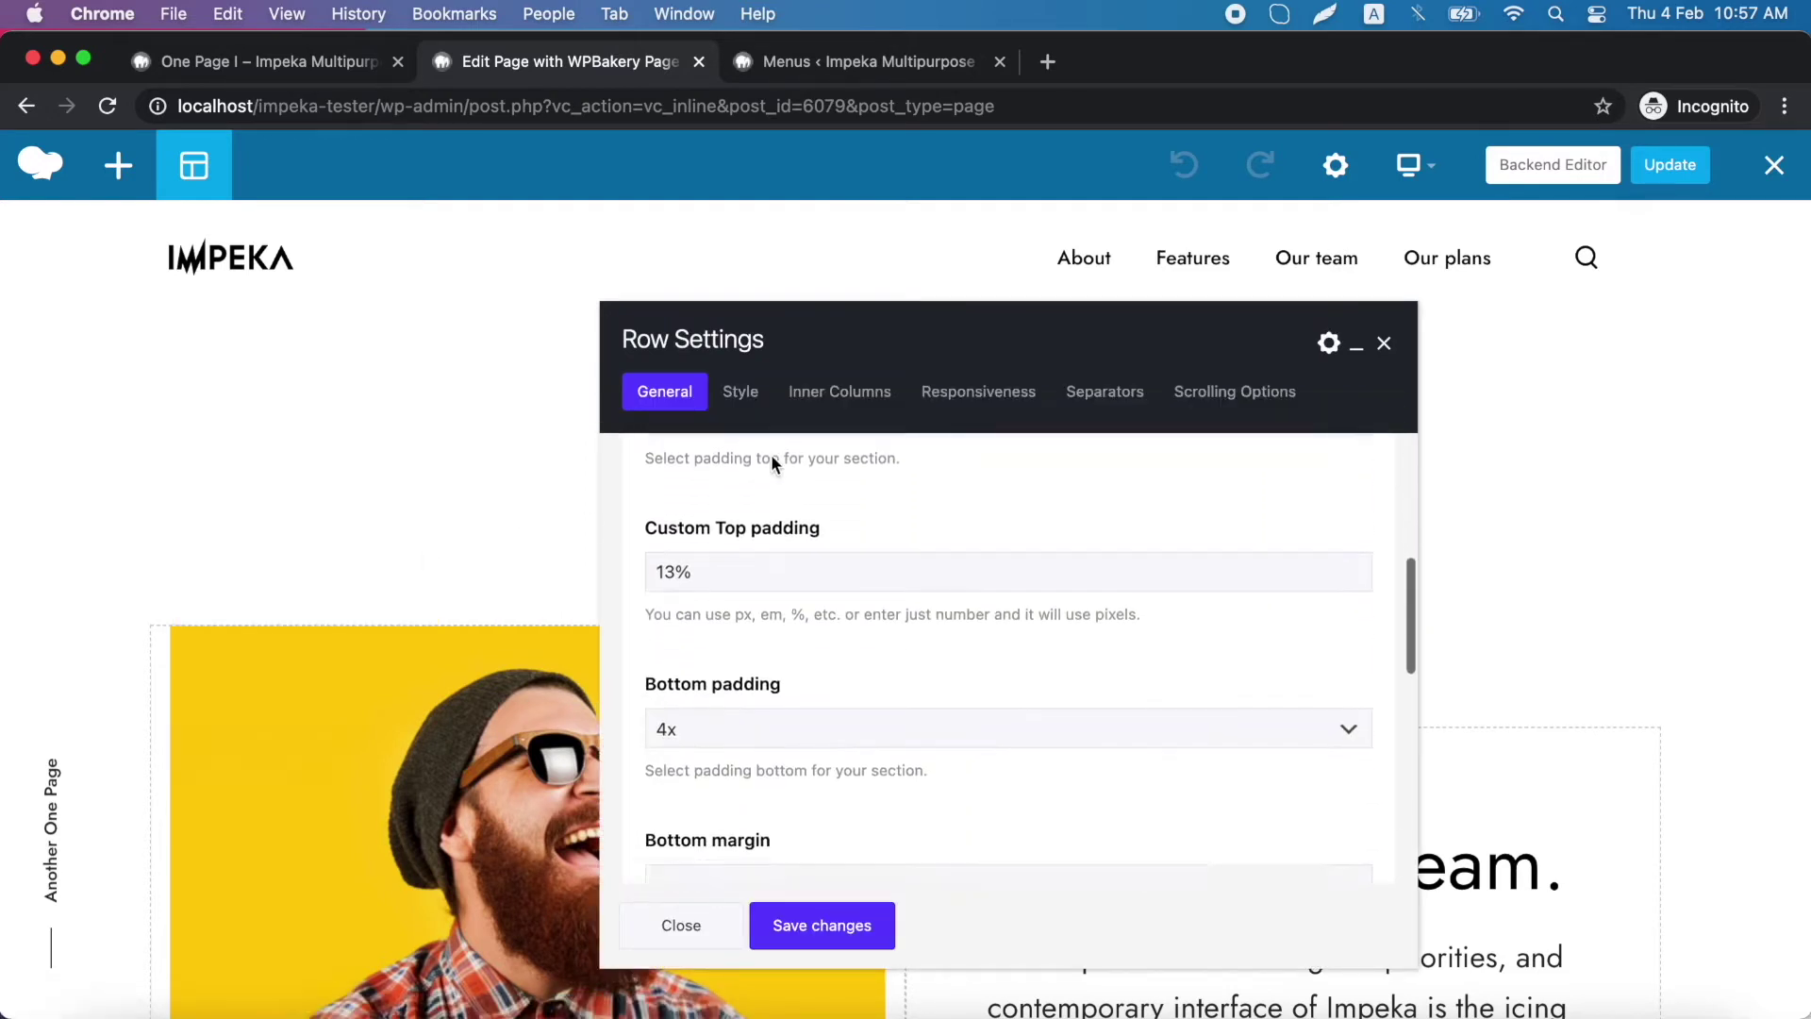
scroll(771, 454, "down", 3)
scroll(772, 454, "down", 3)
left_click(748, 497)
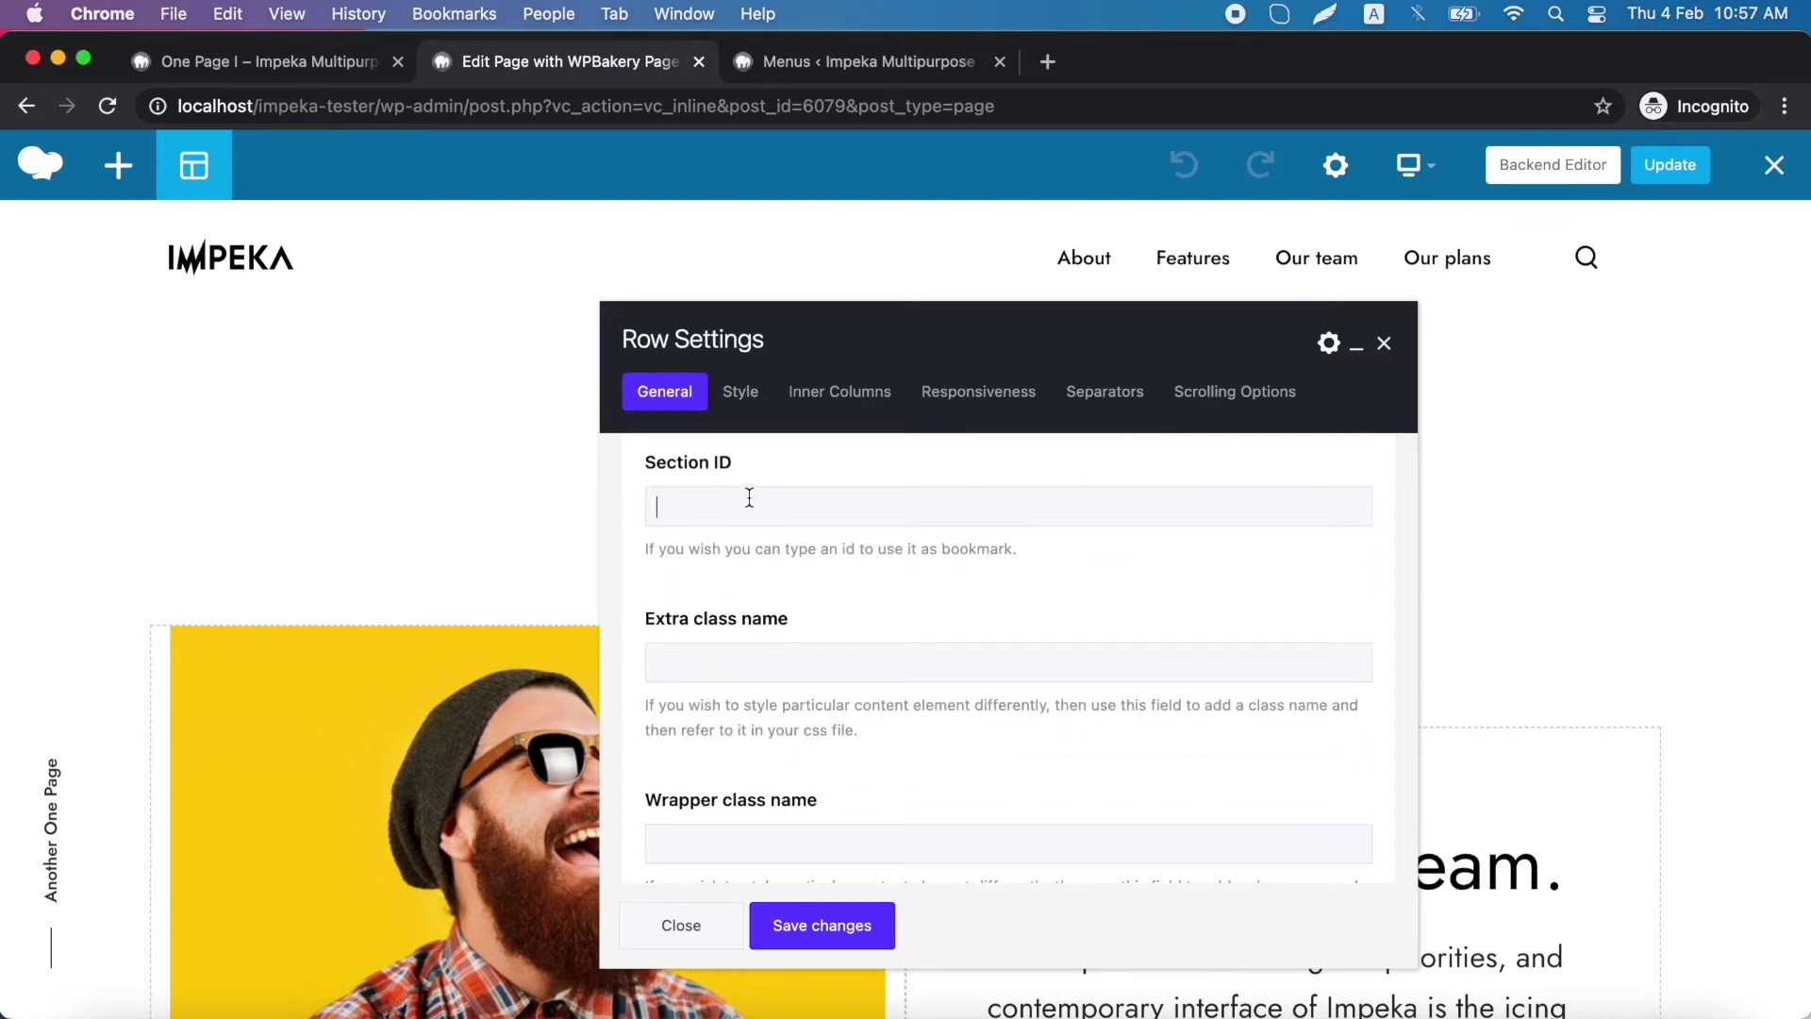
type("about")
left_click(787, 936)
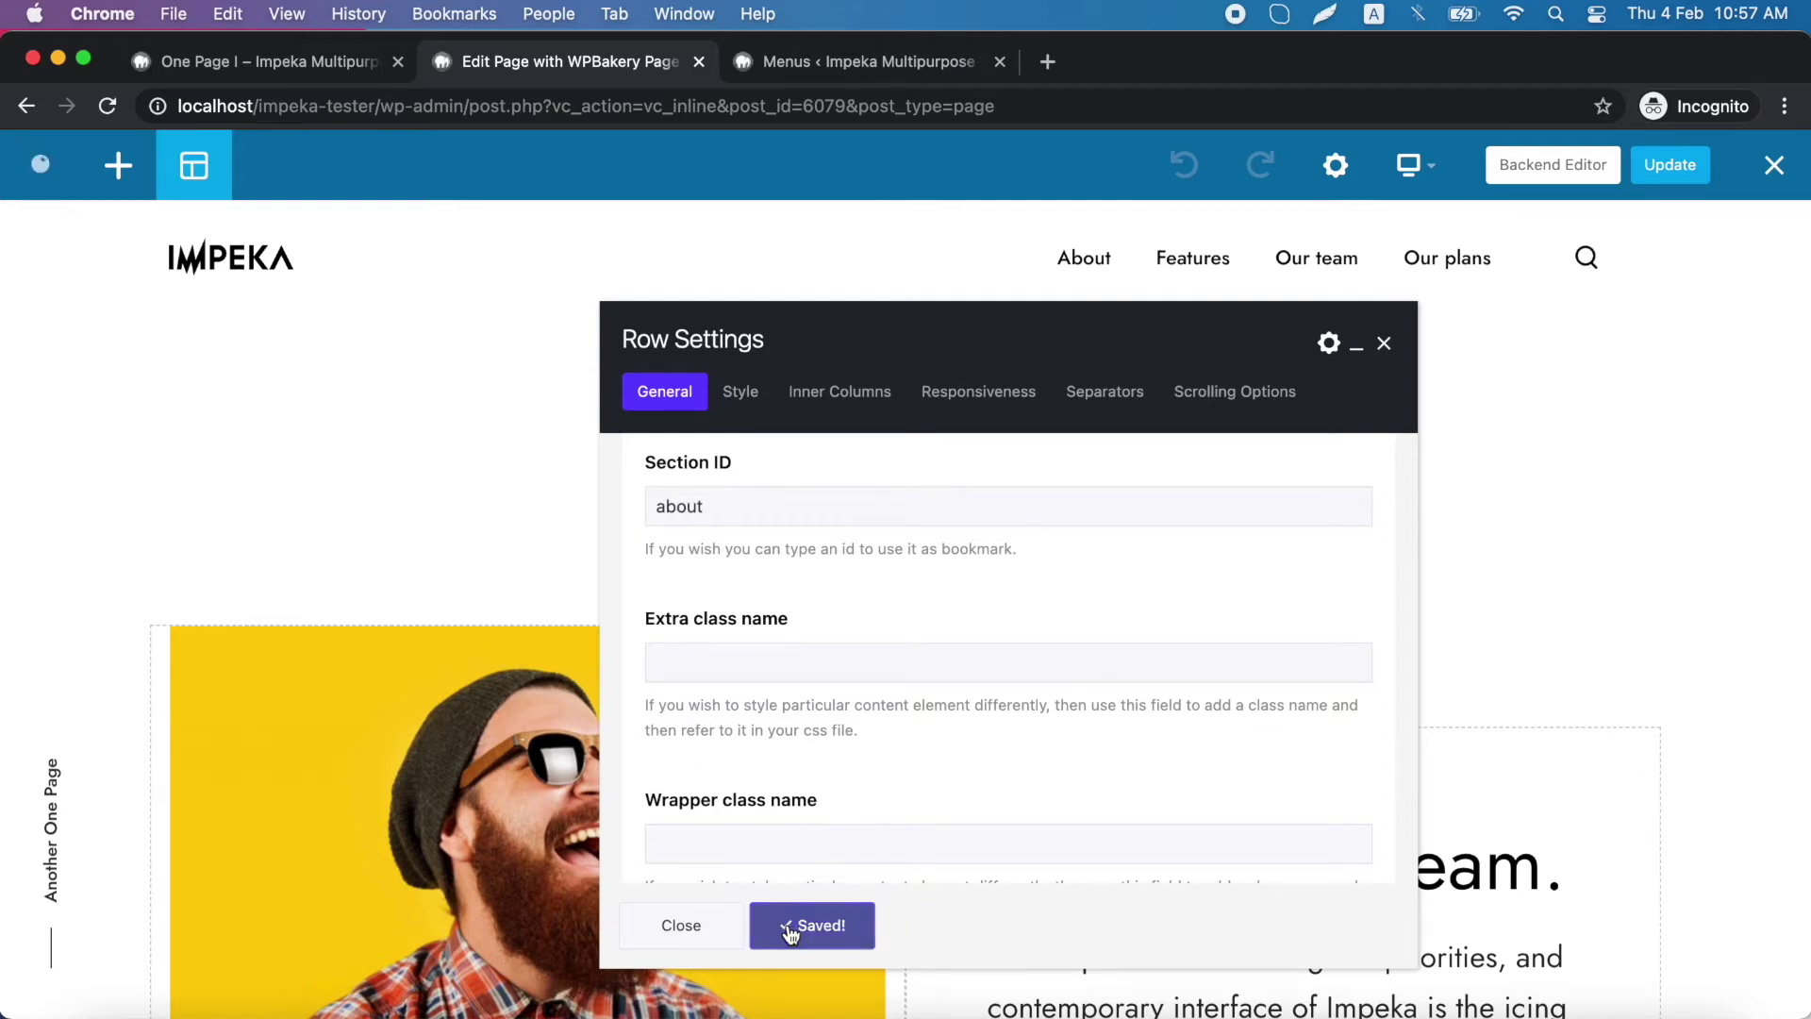
left_click(715, 937)
scroll(1034, 620, "down", 1)
scroll(1033, 621, "down", 4)
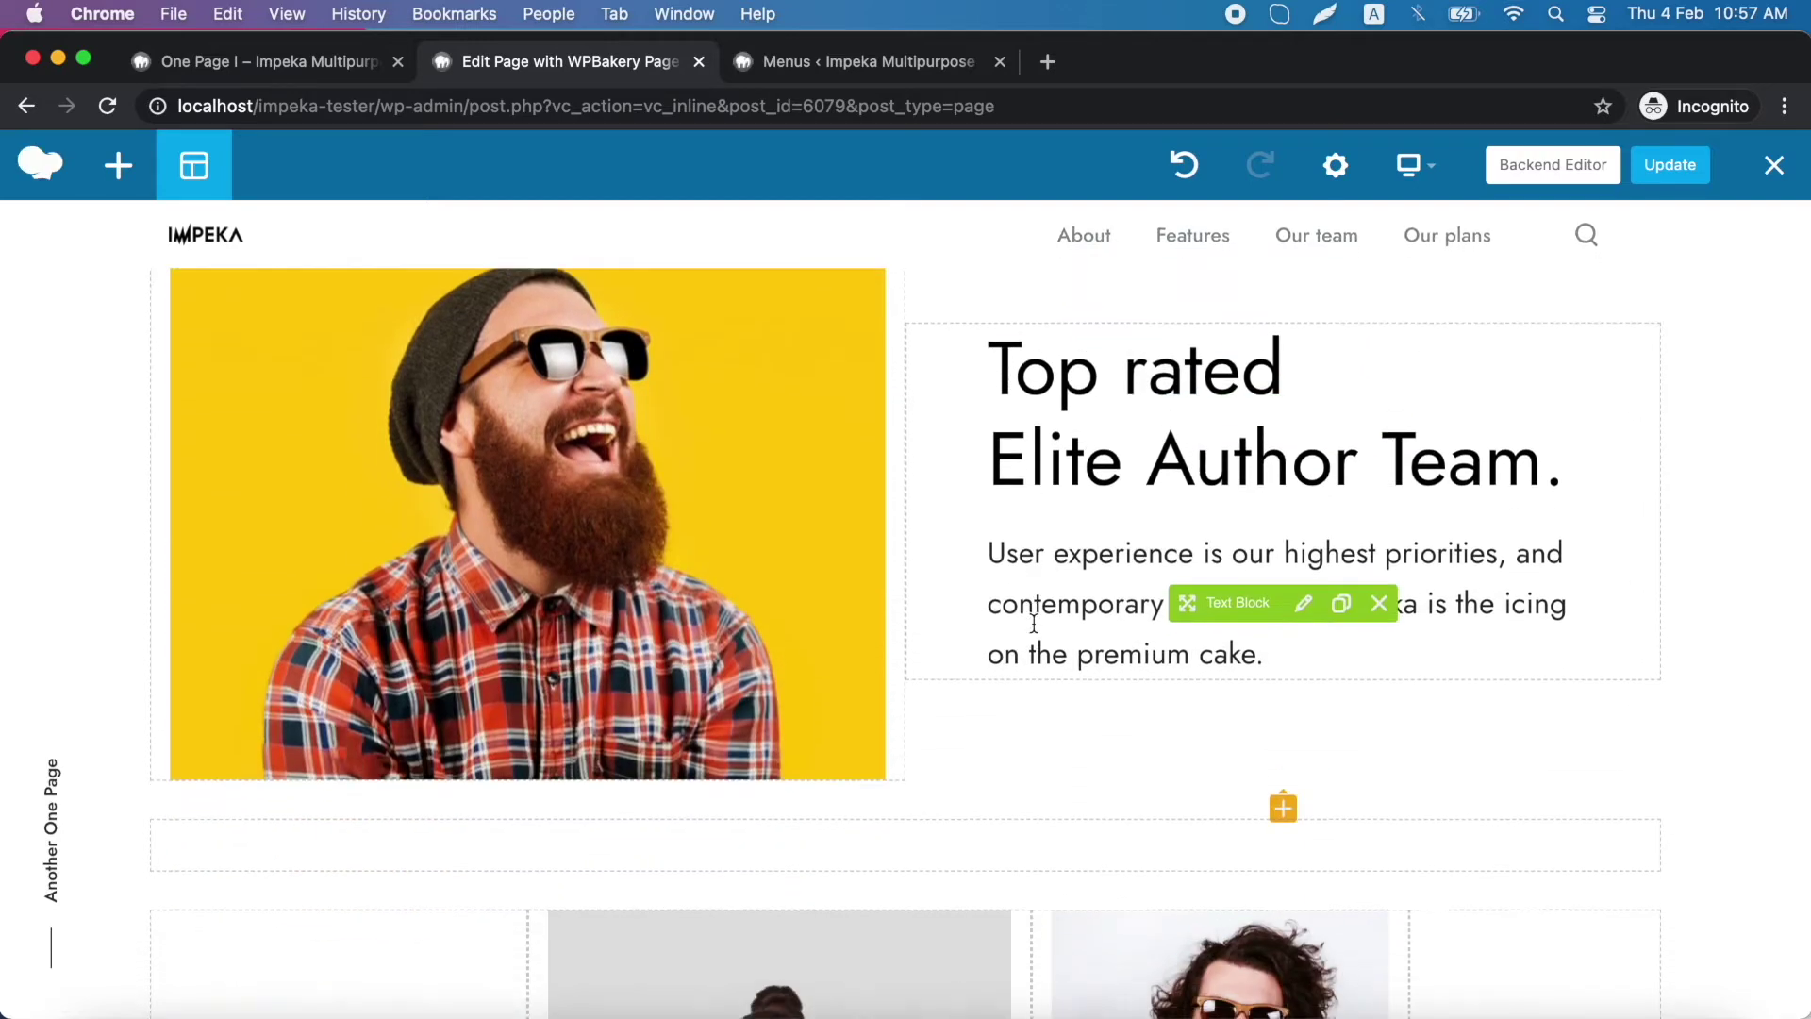
scroll(1033, 621, "down", 1)
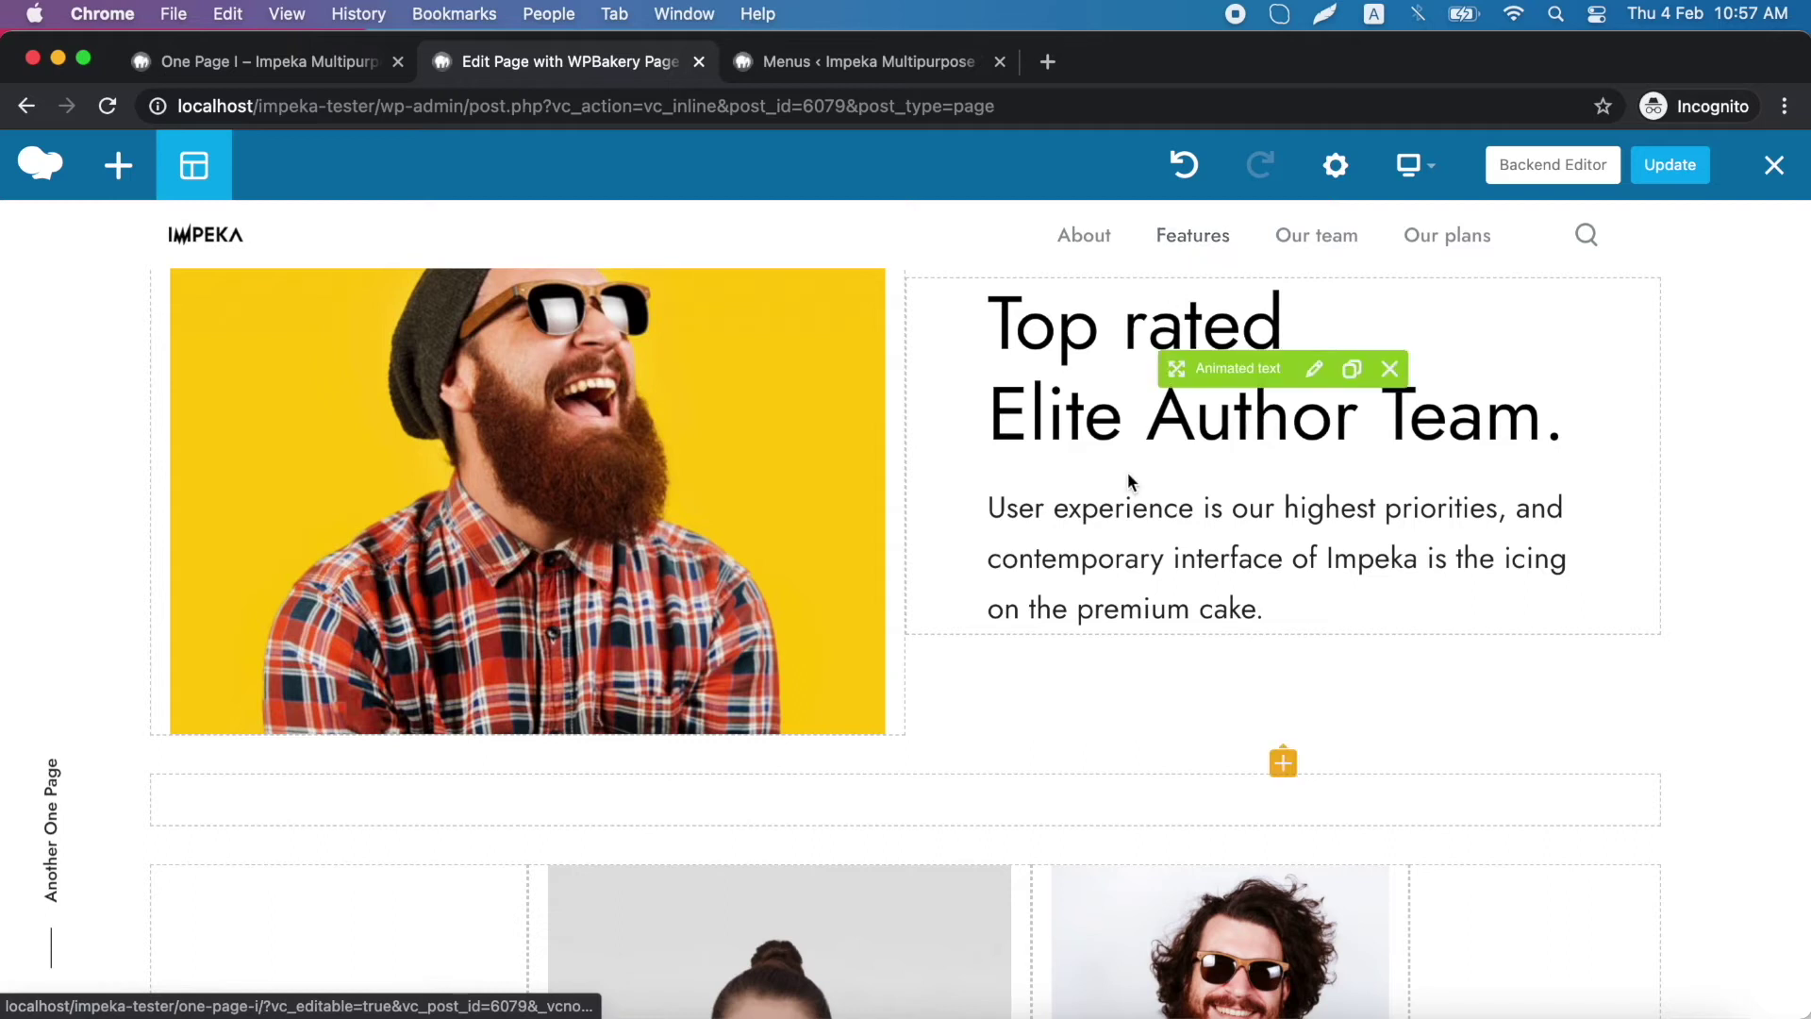
scroll(1116, 513, "down", 2)
scroll(1117, 514, "down", 2)
scroll(1116, 515, "down", 2)
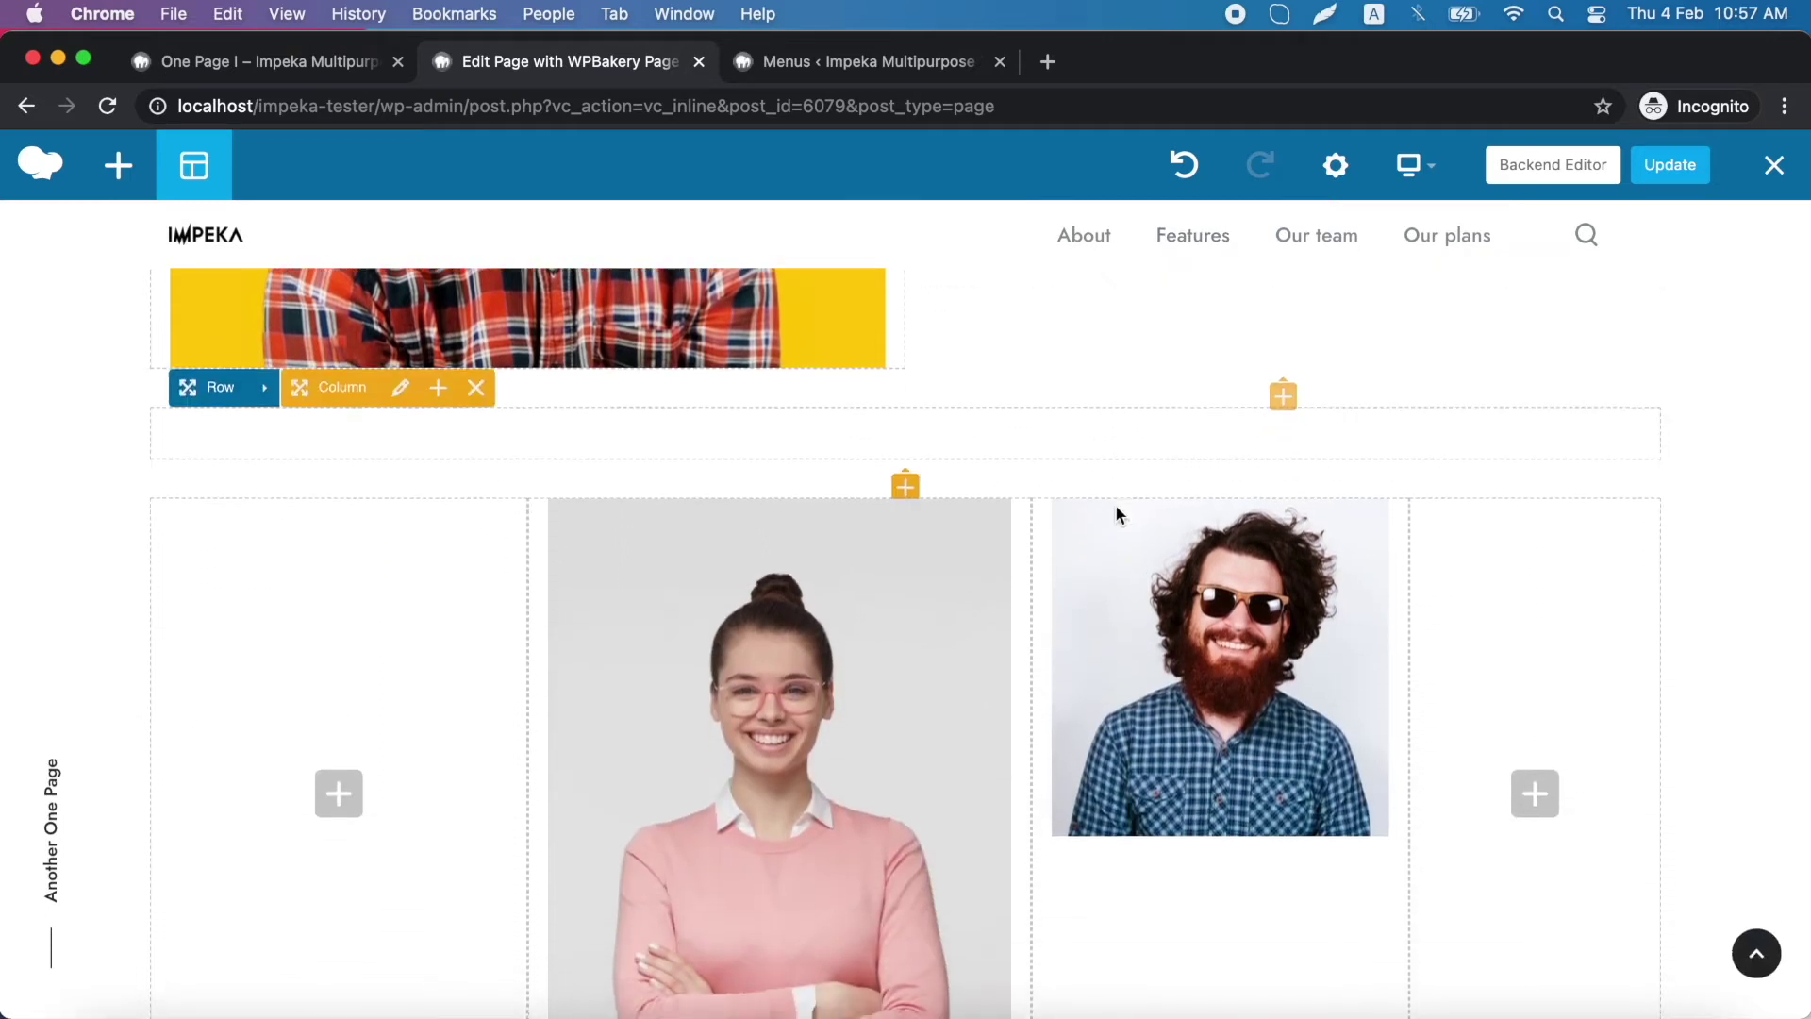
scroll(1116, 514, "down", 2)
scroll(1117, 514, "down", 3)
scroll(1117, 514, "down", 1)
scroll(1116, 513, "down", 3)
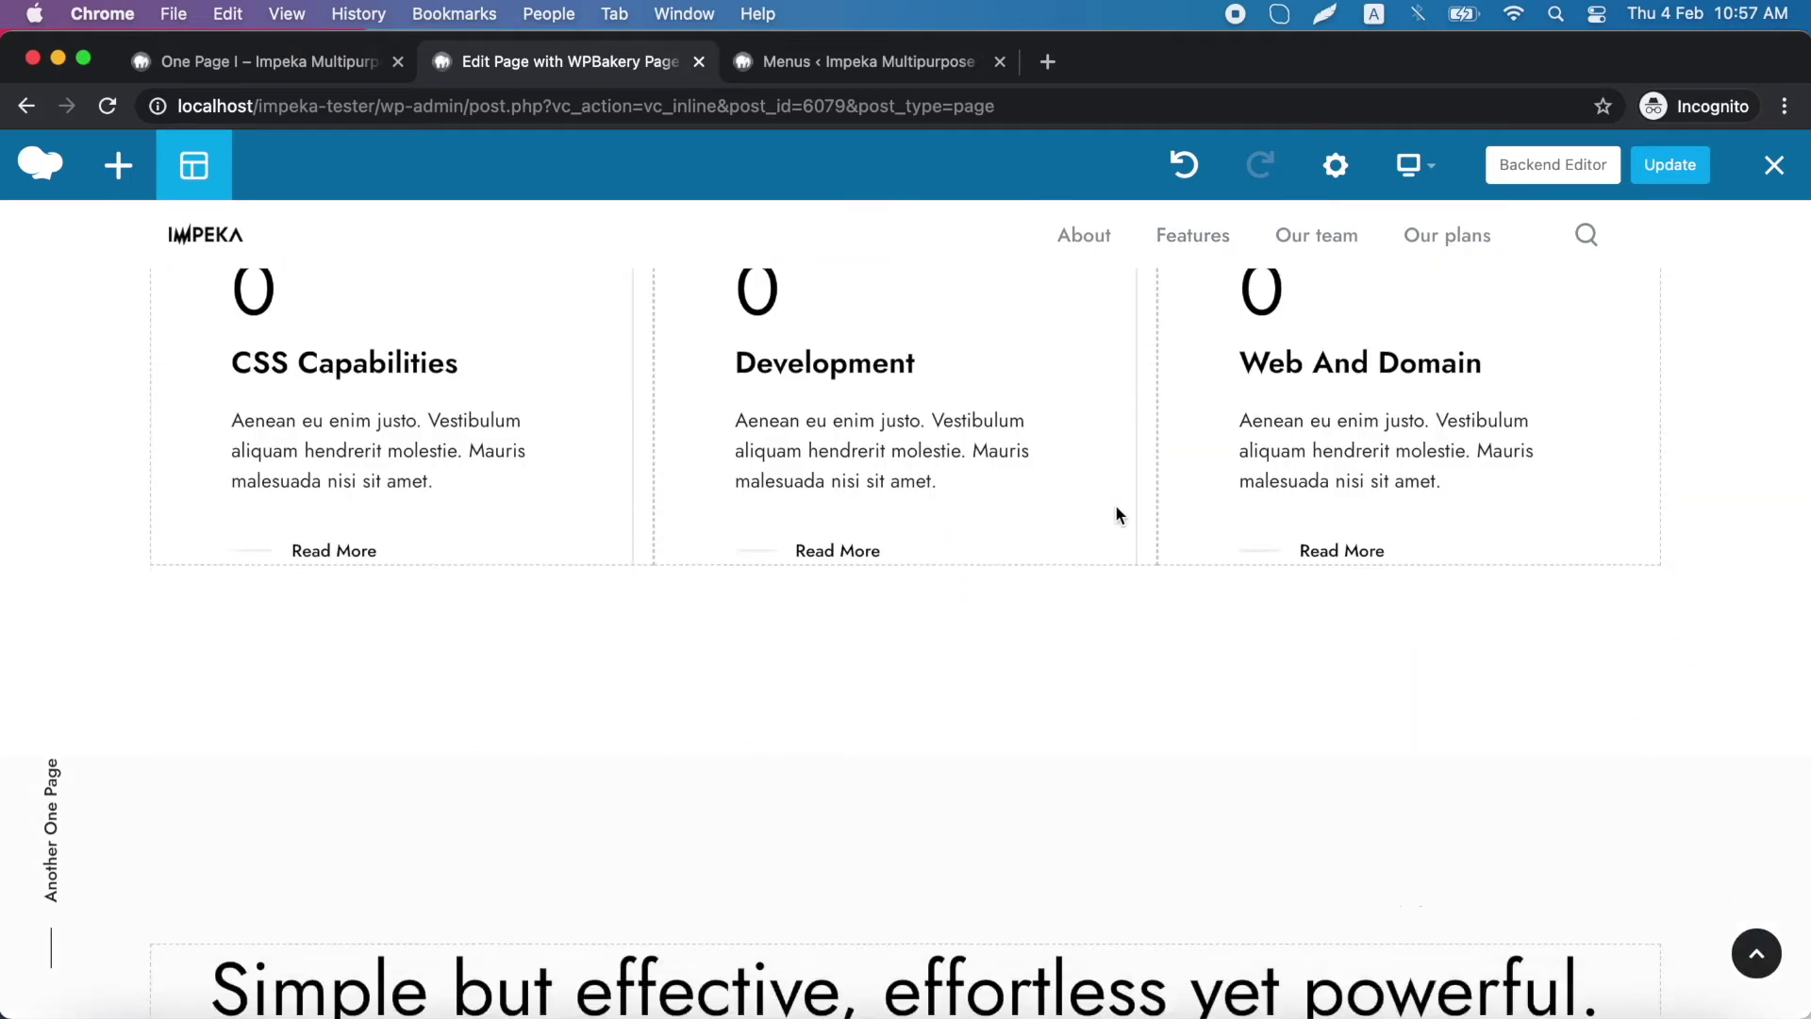
scroll(1117, 514, "down", 3)
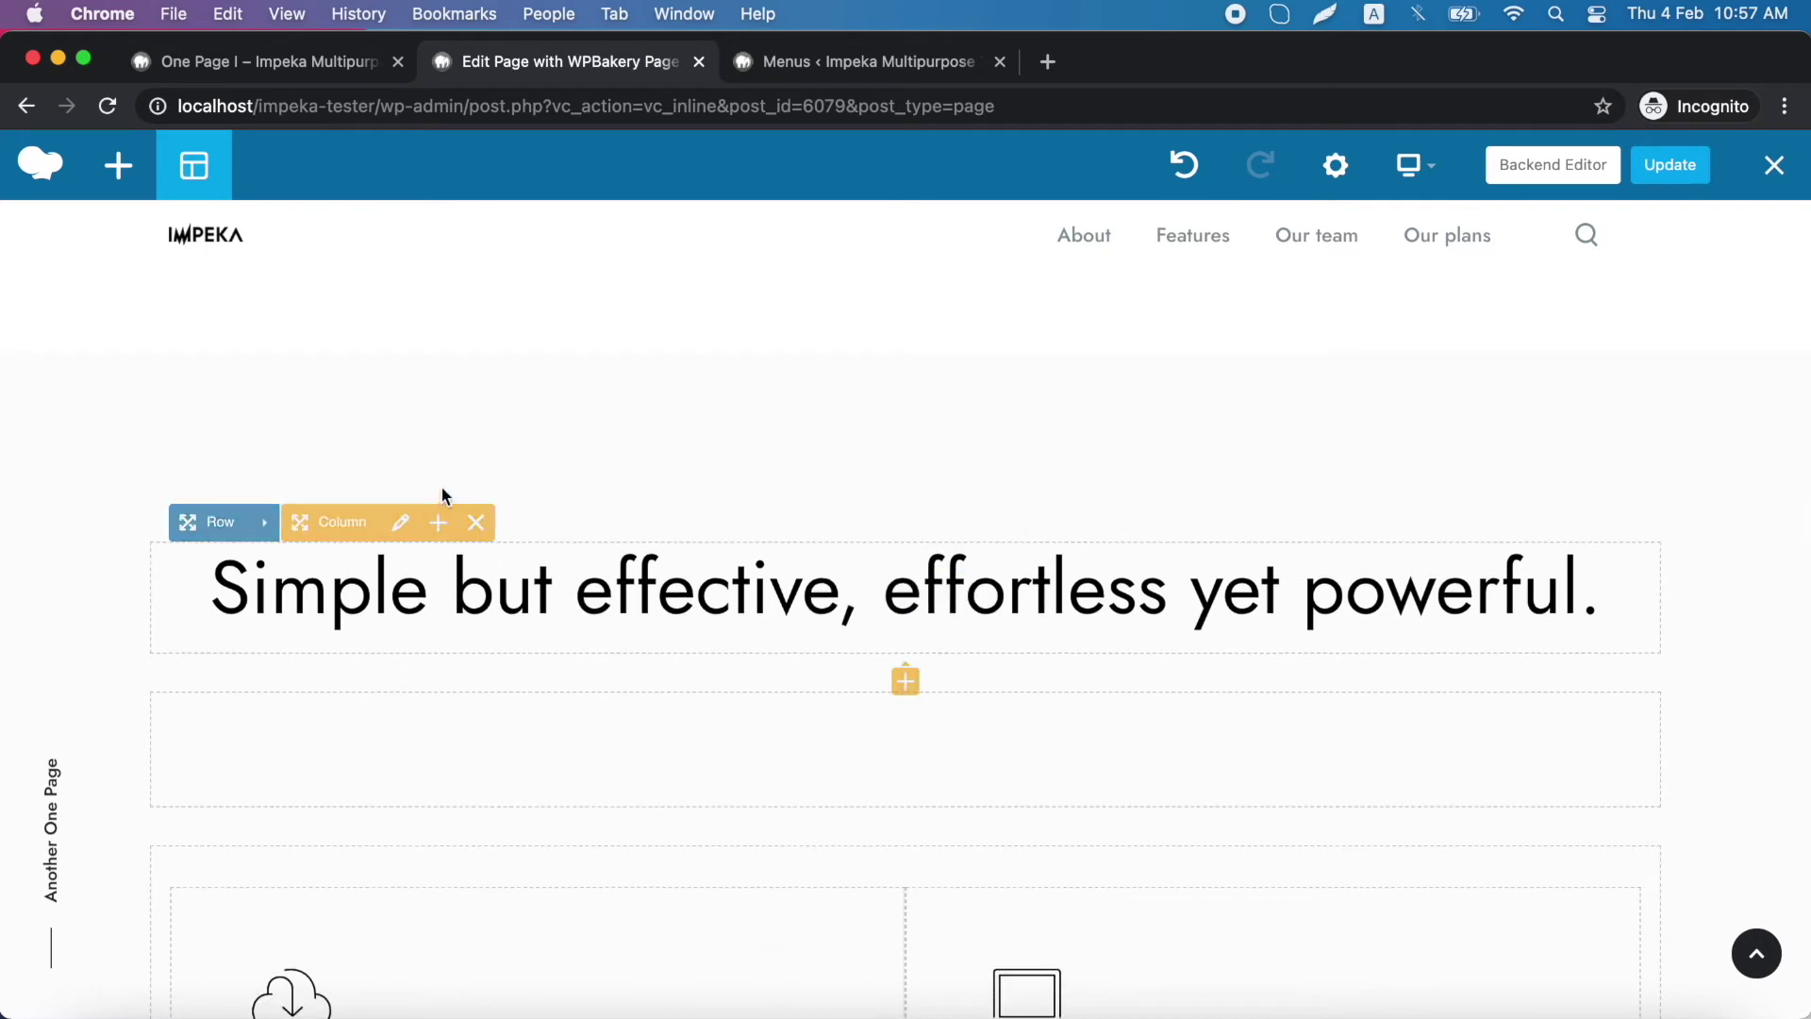
Give the 'Simple but effective' row the Section ID 'features' and save it.
left_click(269, 526)
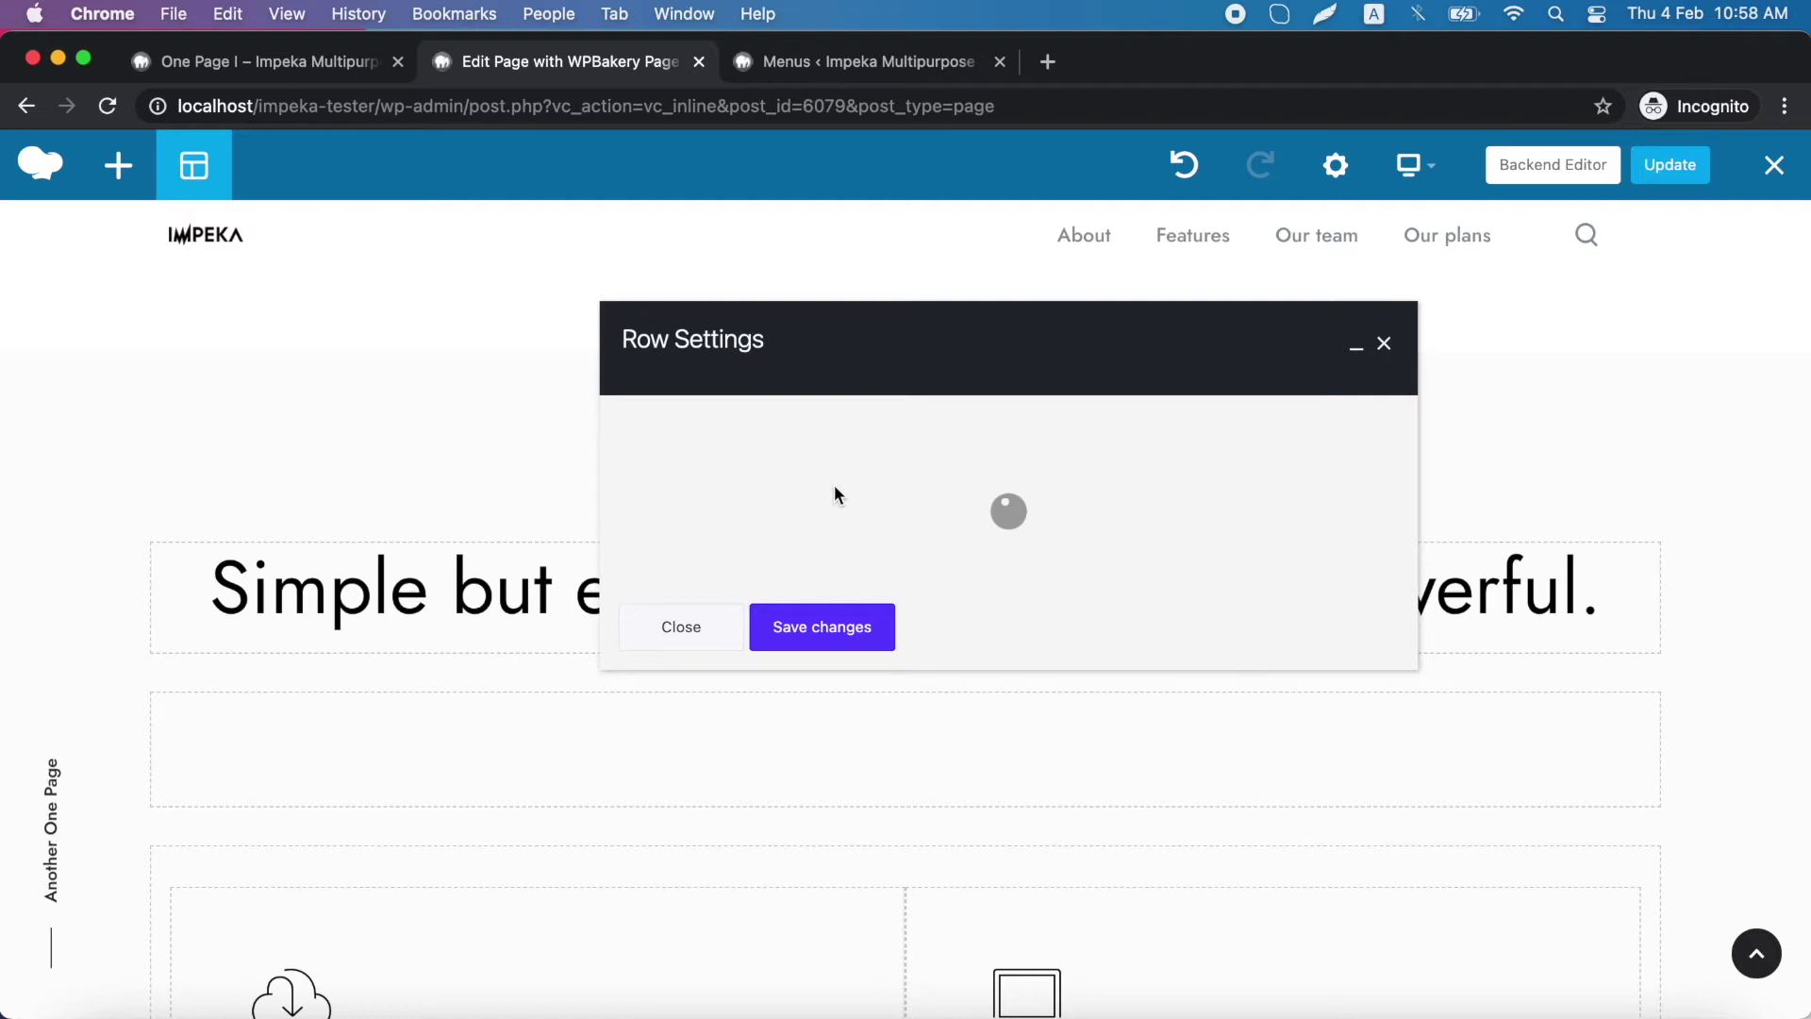
scroll(834, 486, "down", 2)
scroll(834, 484, "down", 3)
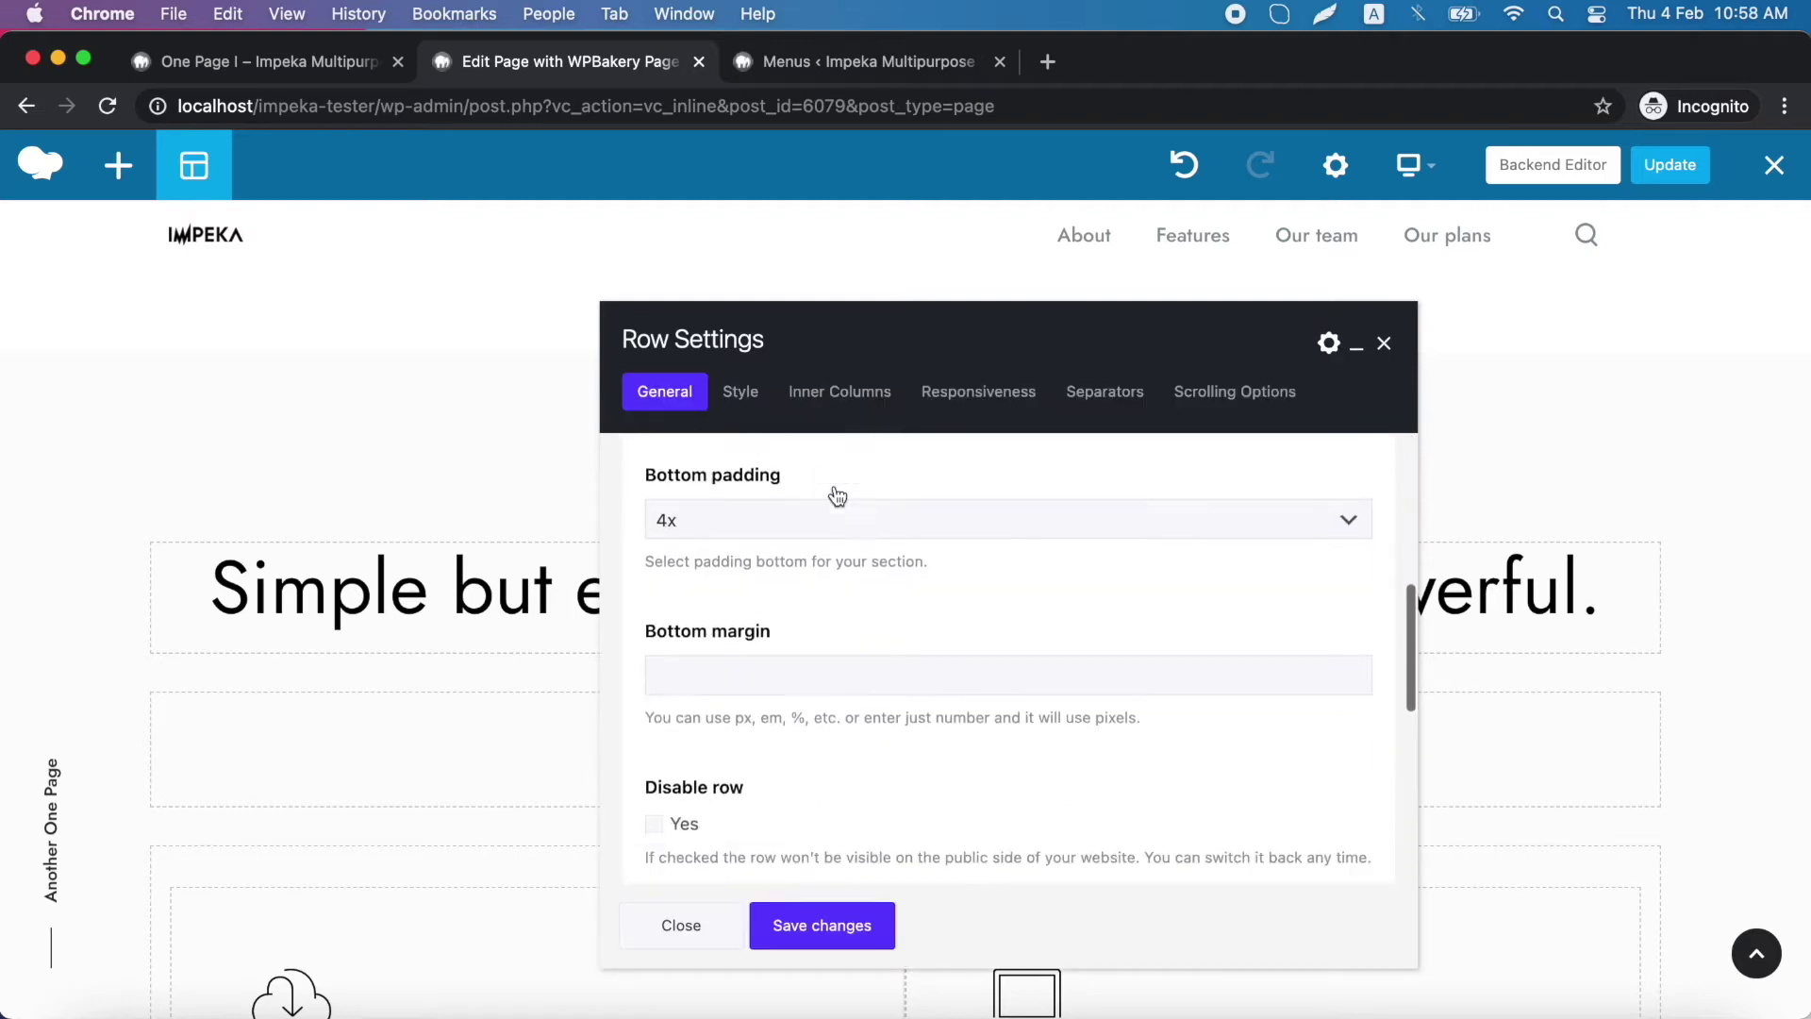
scroll(836, 493, "down", 3)
left_click(760, 703)
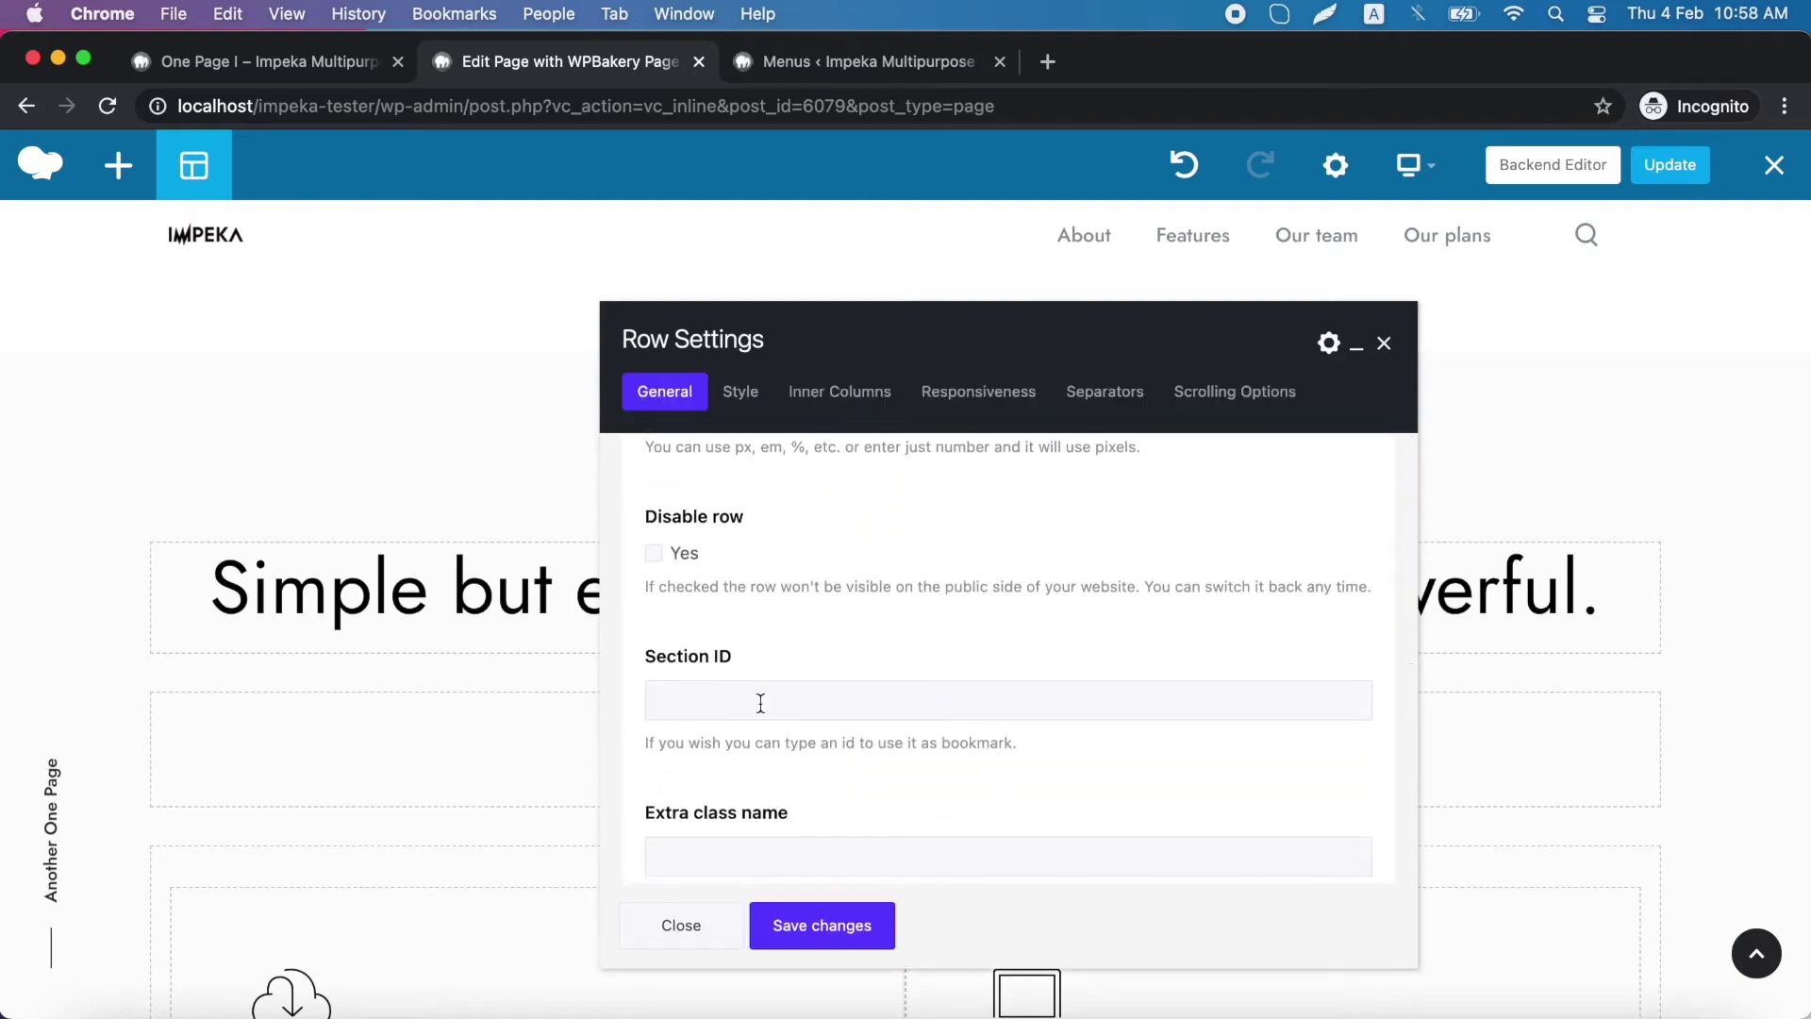
type("features")
left_click(771, 920)
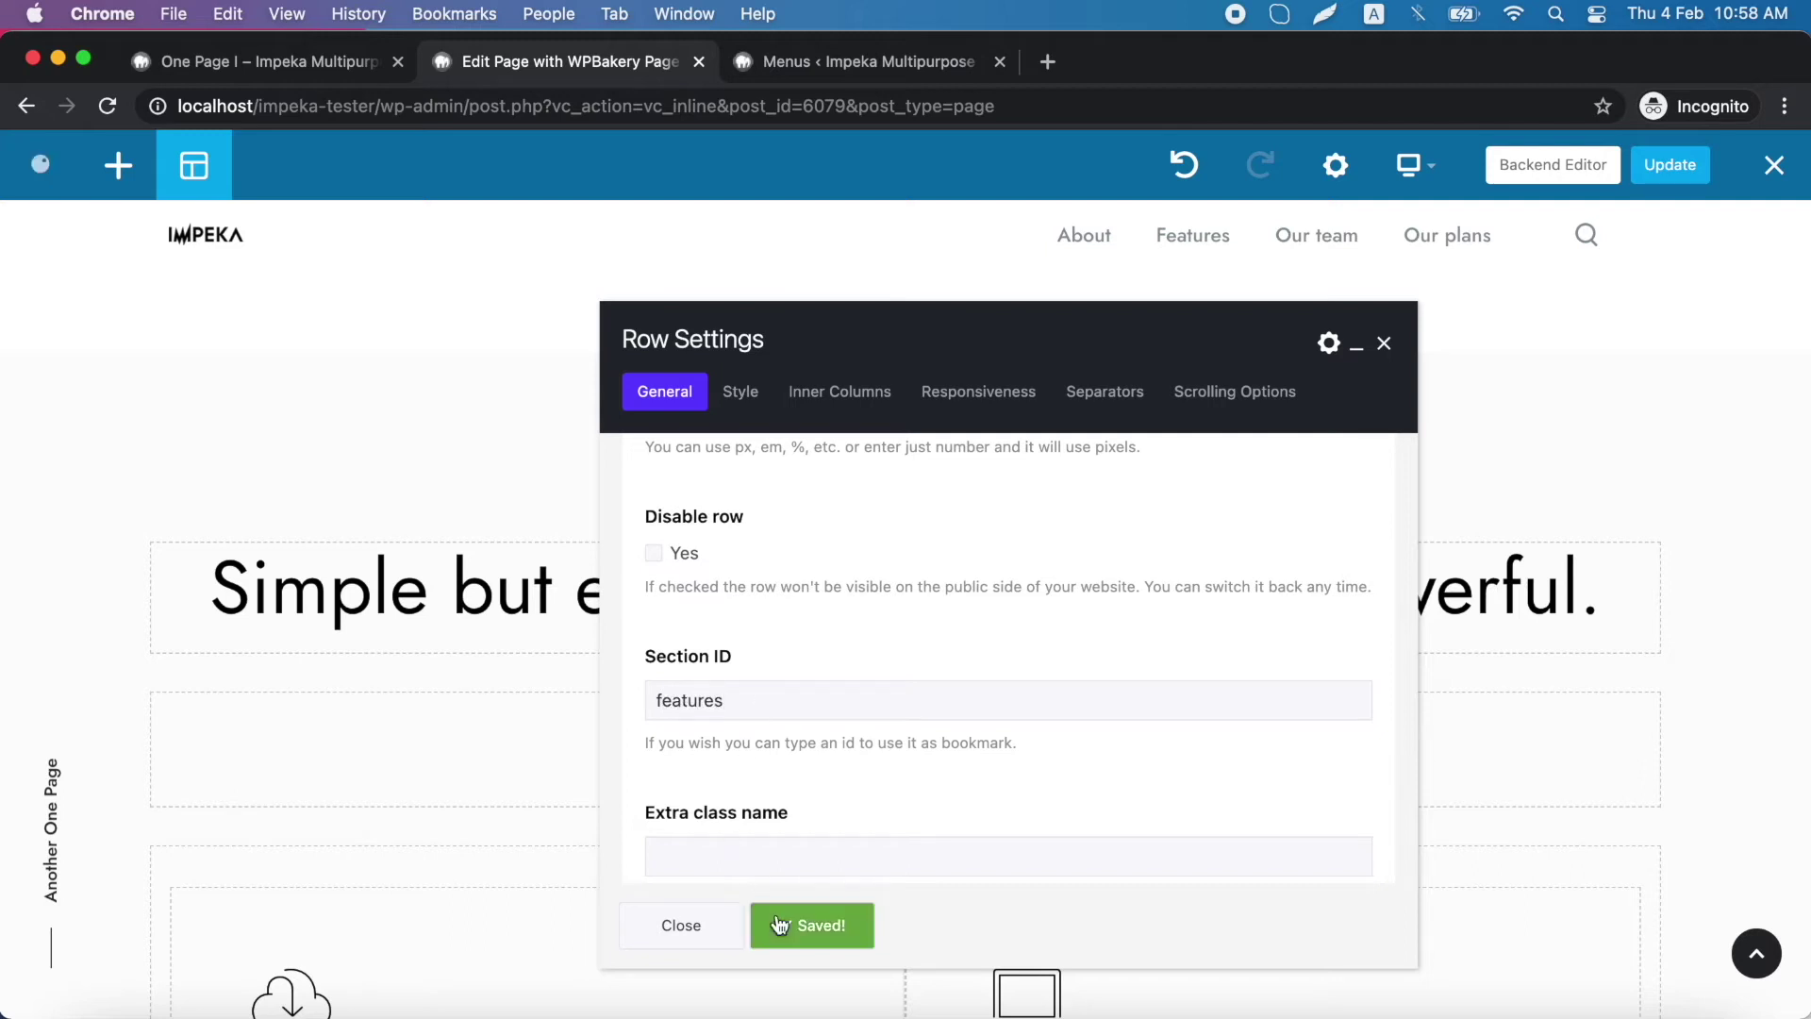
left_click(714, 935)
scroll(931, 731, "down", 3)
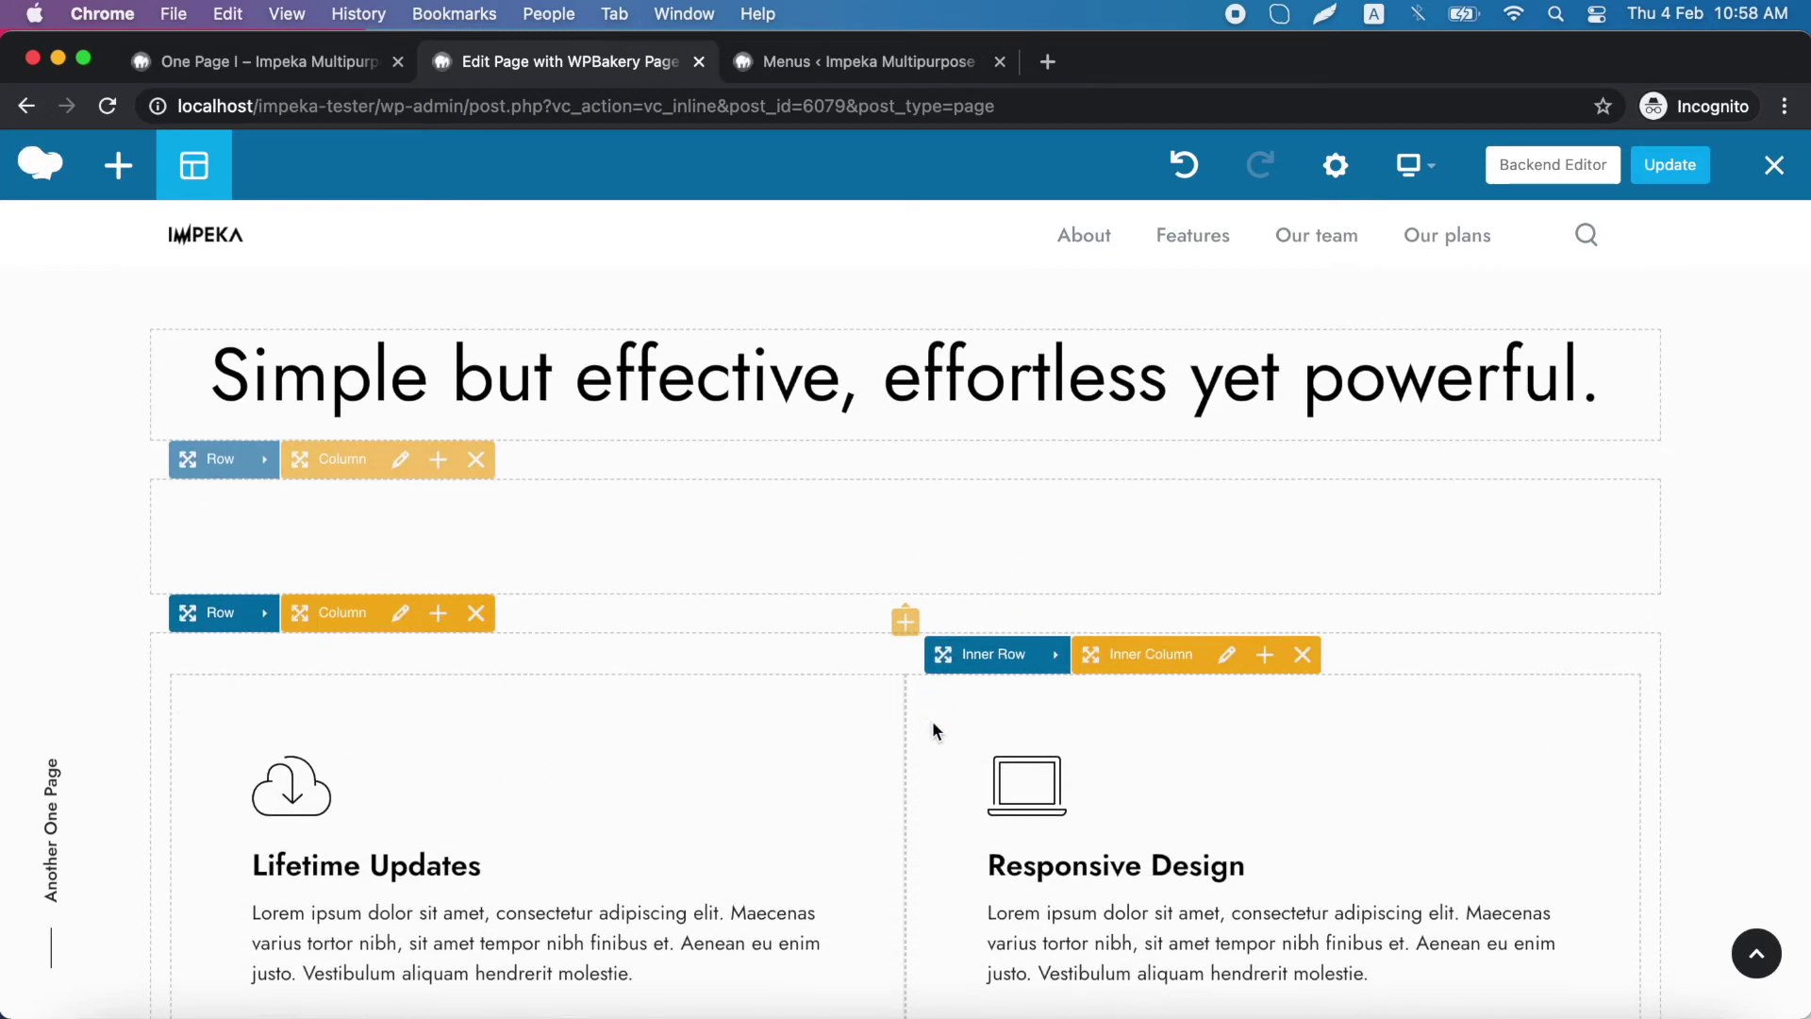
scroll(933, 730, "down", 2)
scroll(933, 731, "down", 2)
scroll(933, 731, "down", 2)
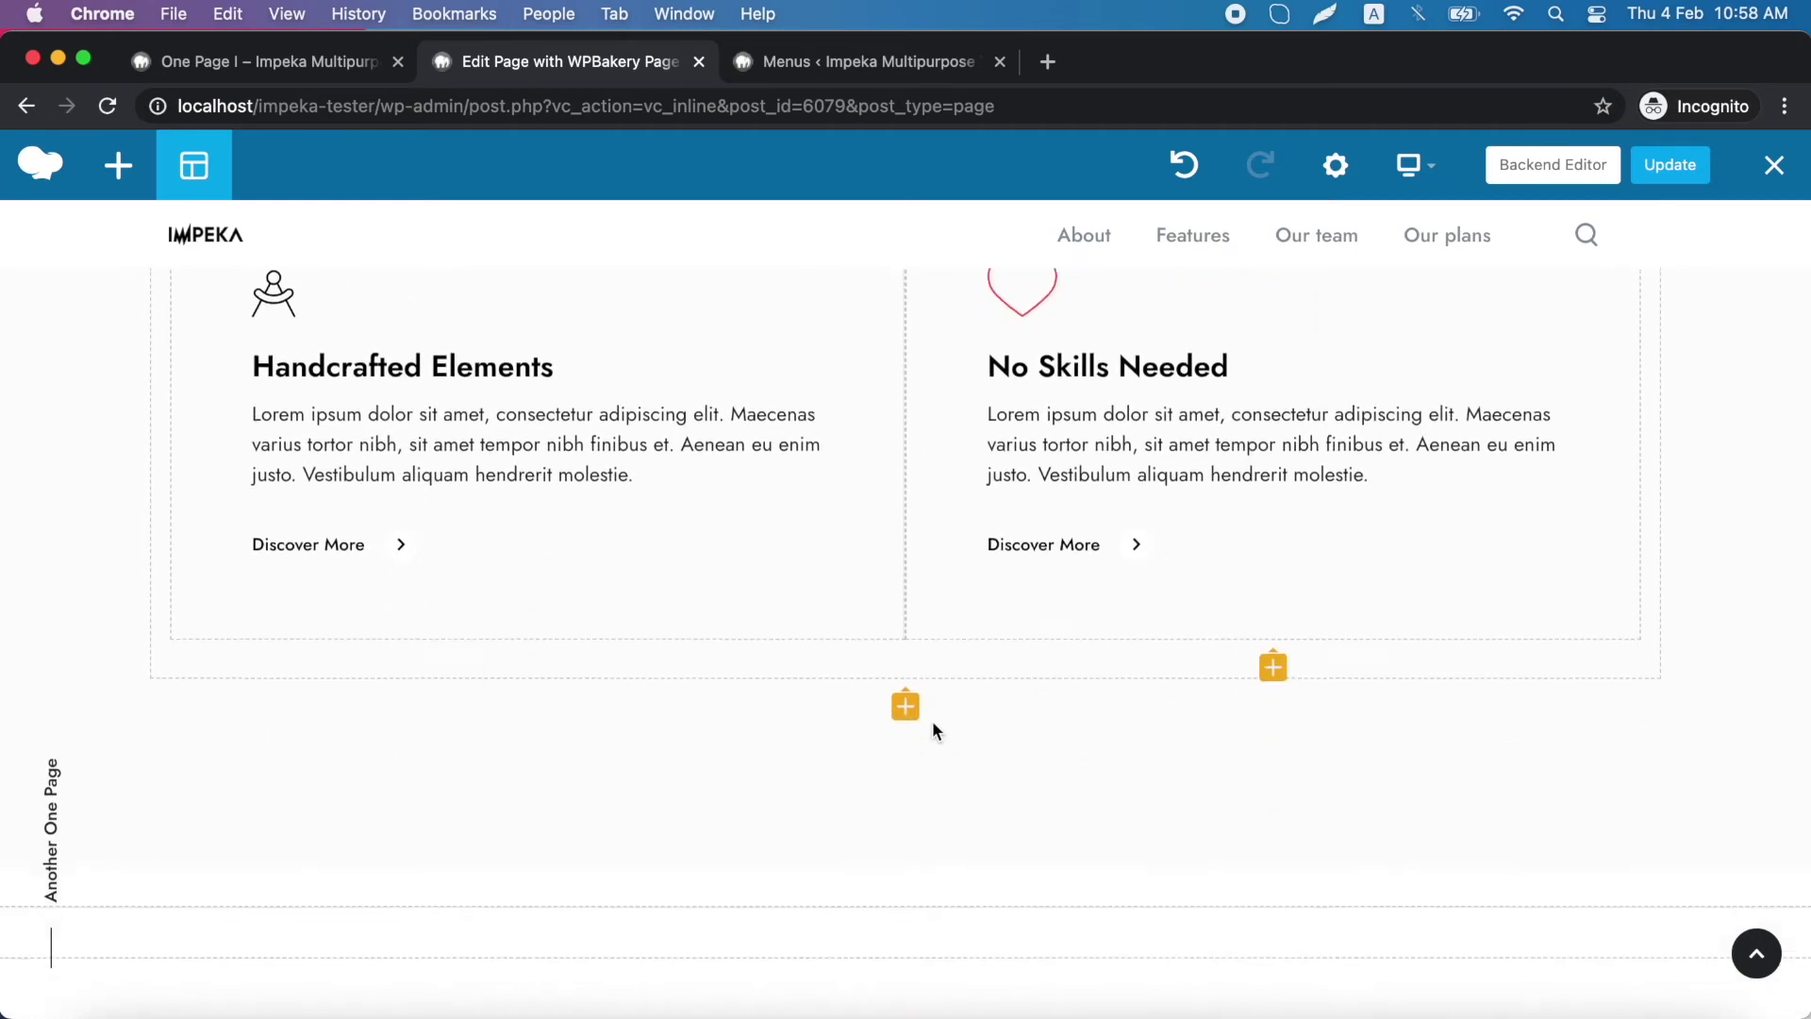
scroll(933, 730, "down", 3)
scroll(933, 730, "down", 1)
scroll(933, 731, "down", 2)
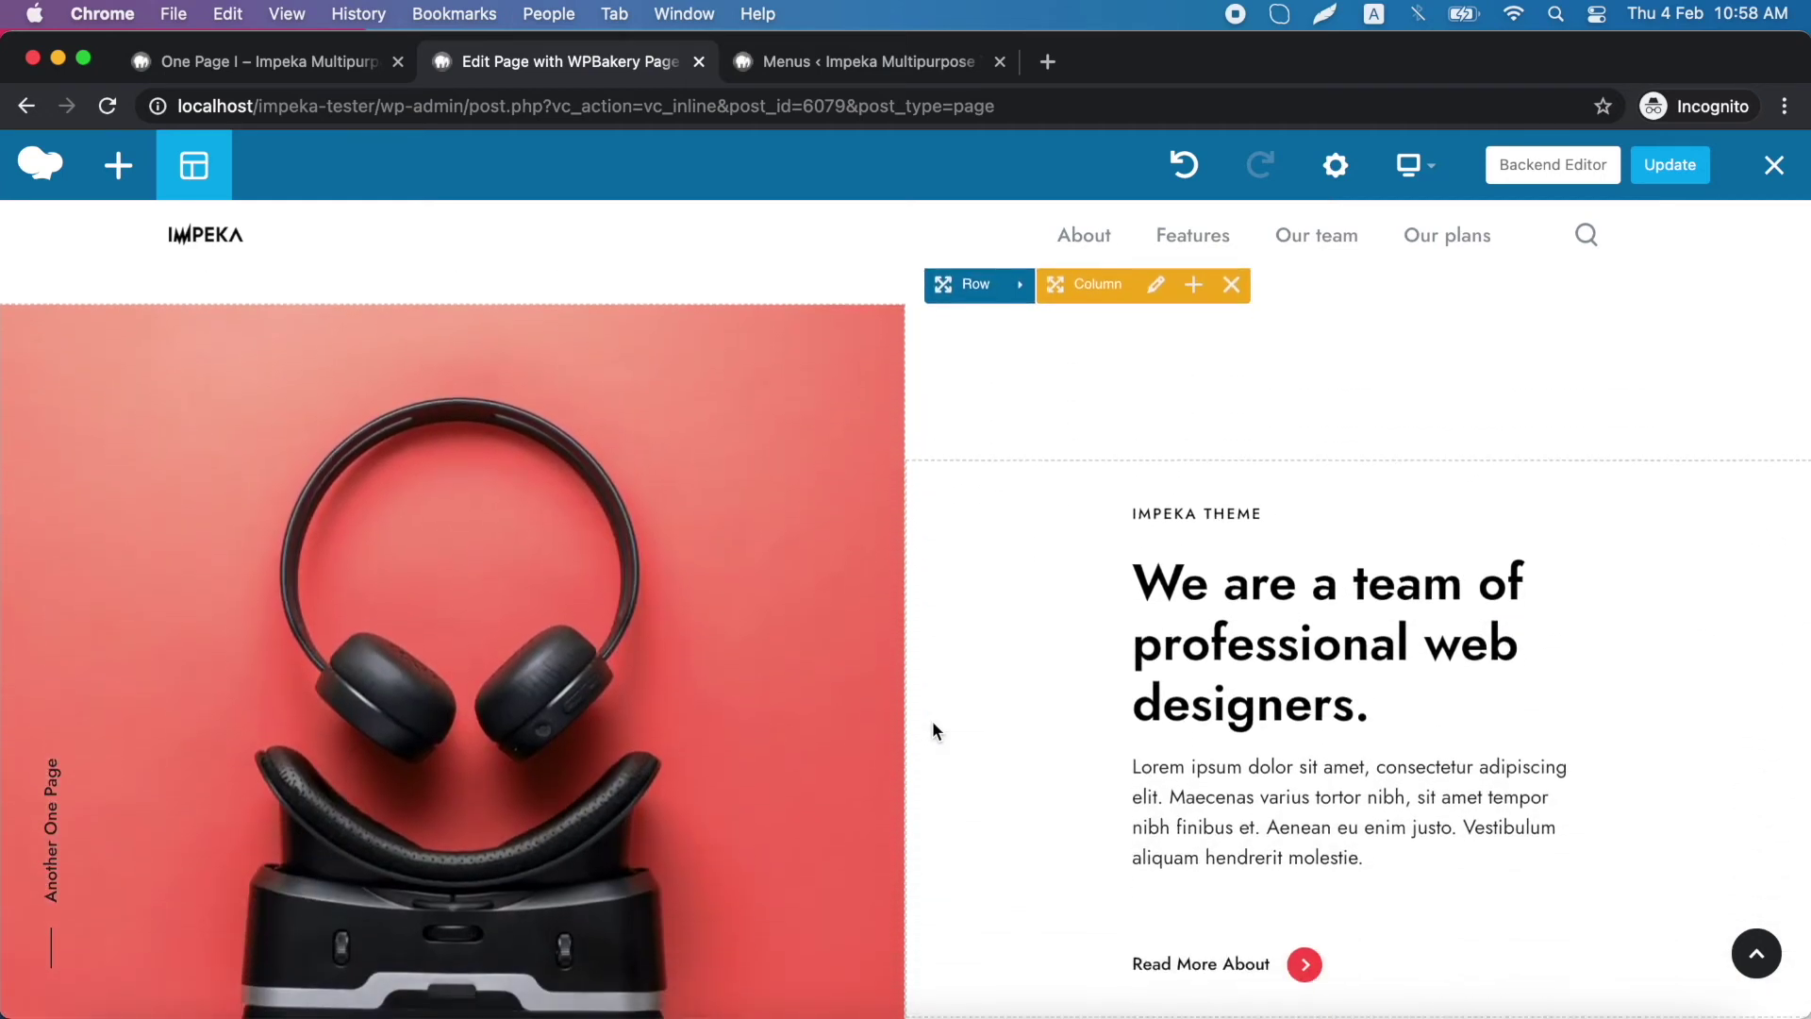
mouse_move(975, 284)
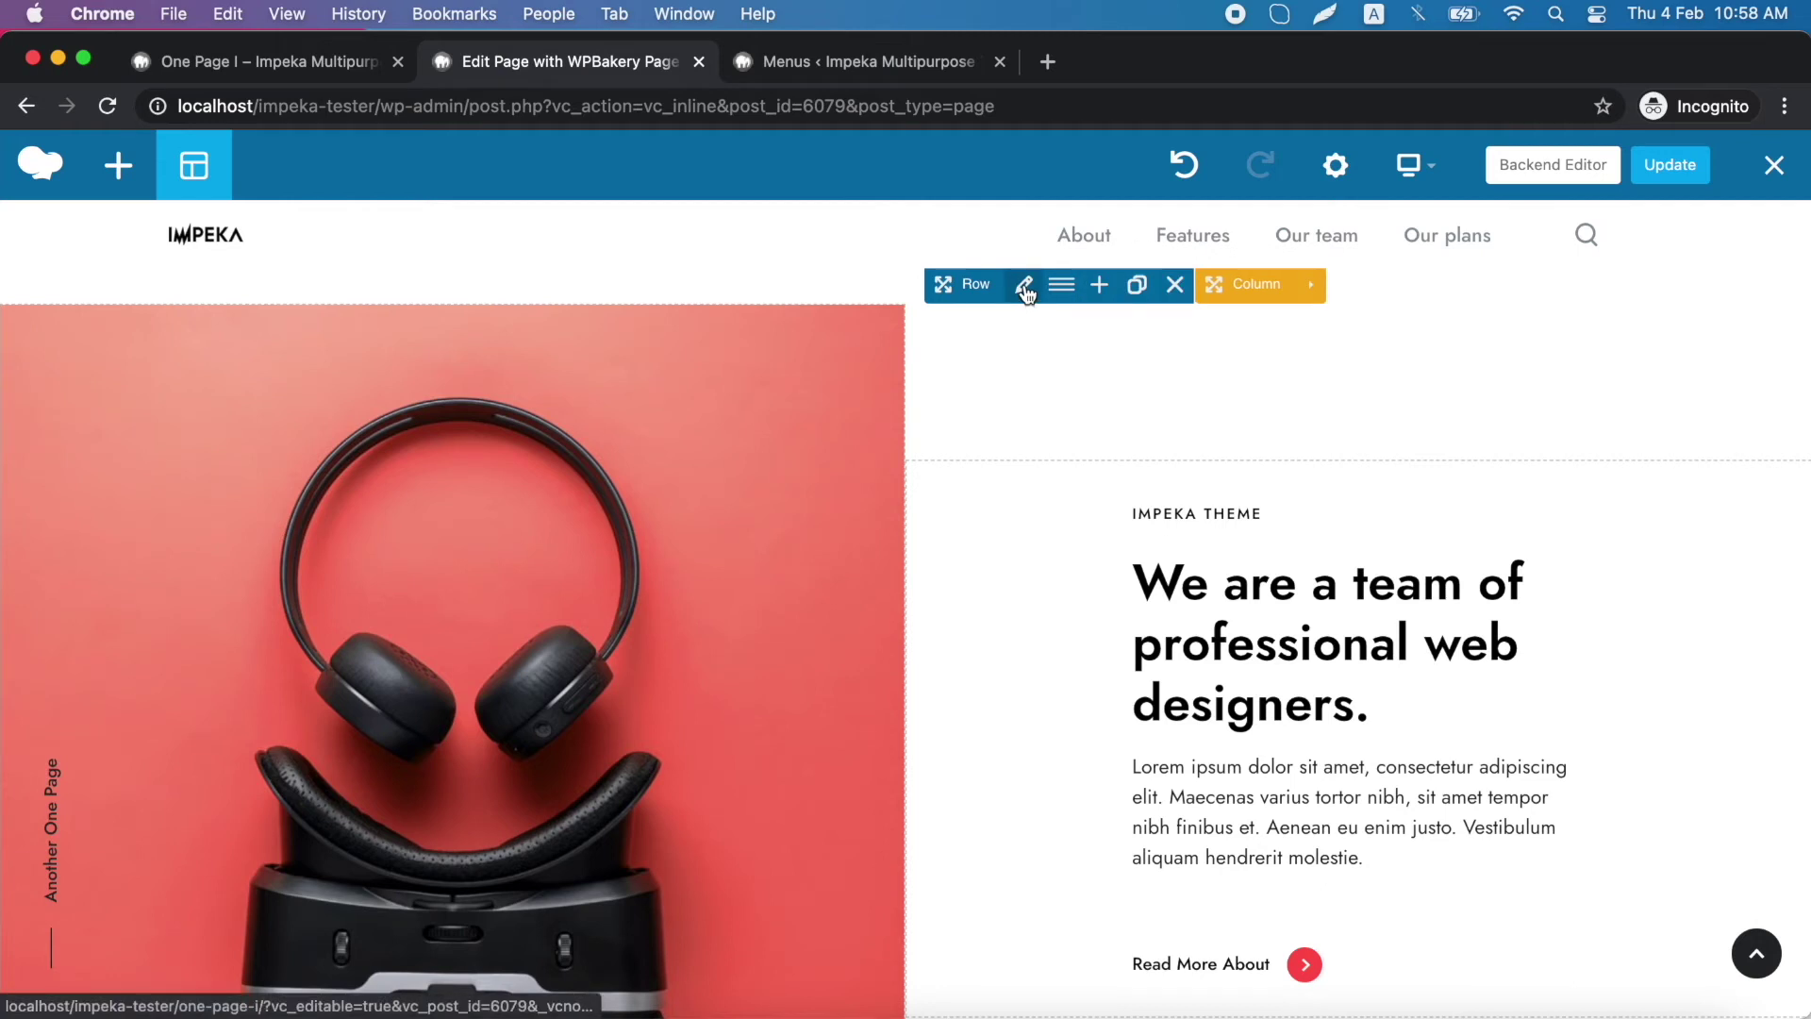
Give the headphones/team heading row the Section ID 'team' and save it.
left_click(1023, 287)
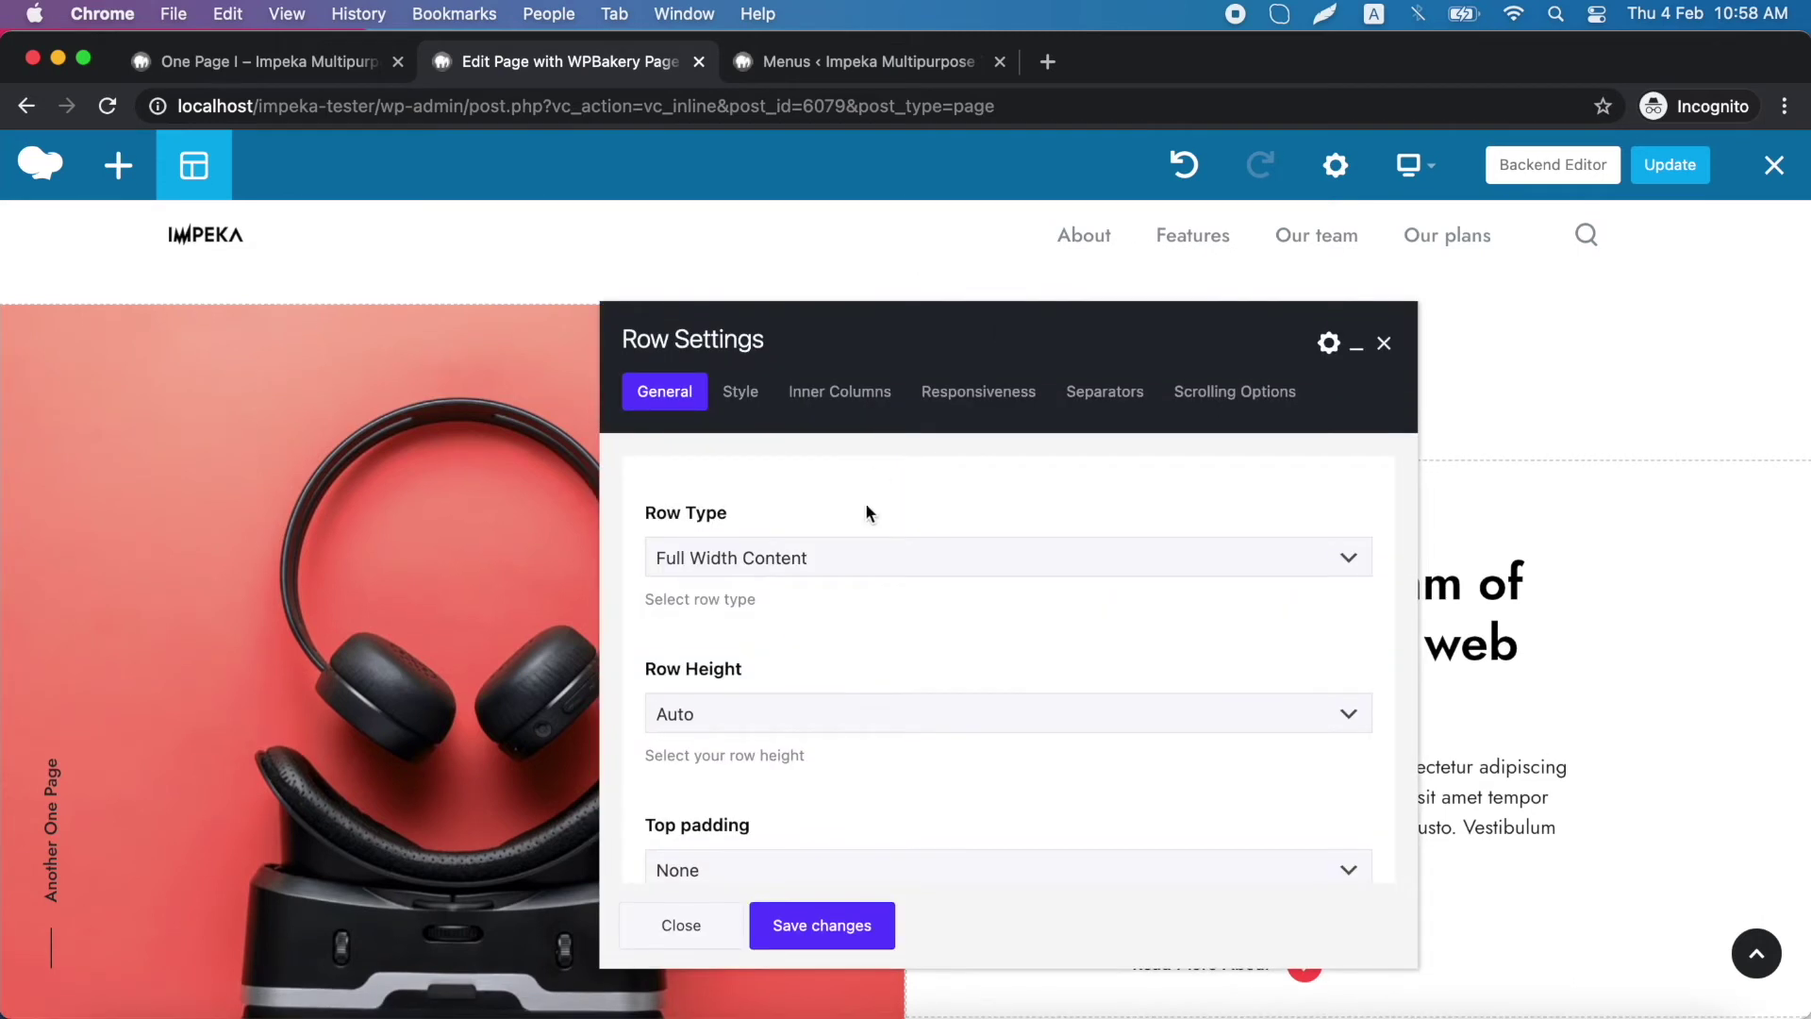
scroll(865, 510, "down", 2)
scroll(860, 529, "down", 4)
scroll(860, 529, "down", 2)
scroll(861, 529, "down", 4)
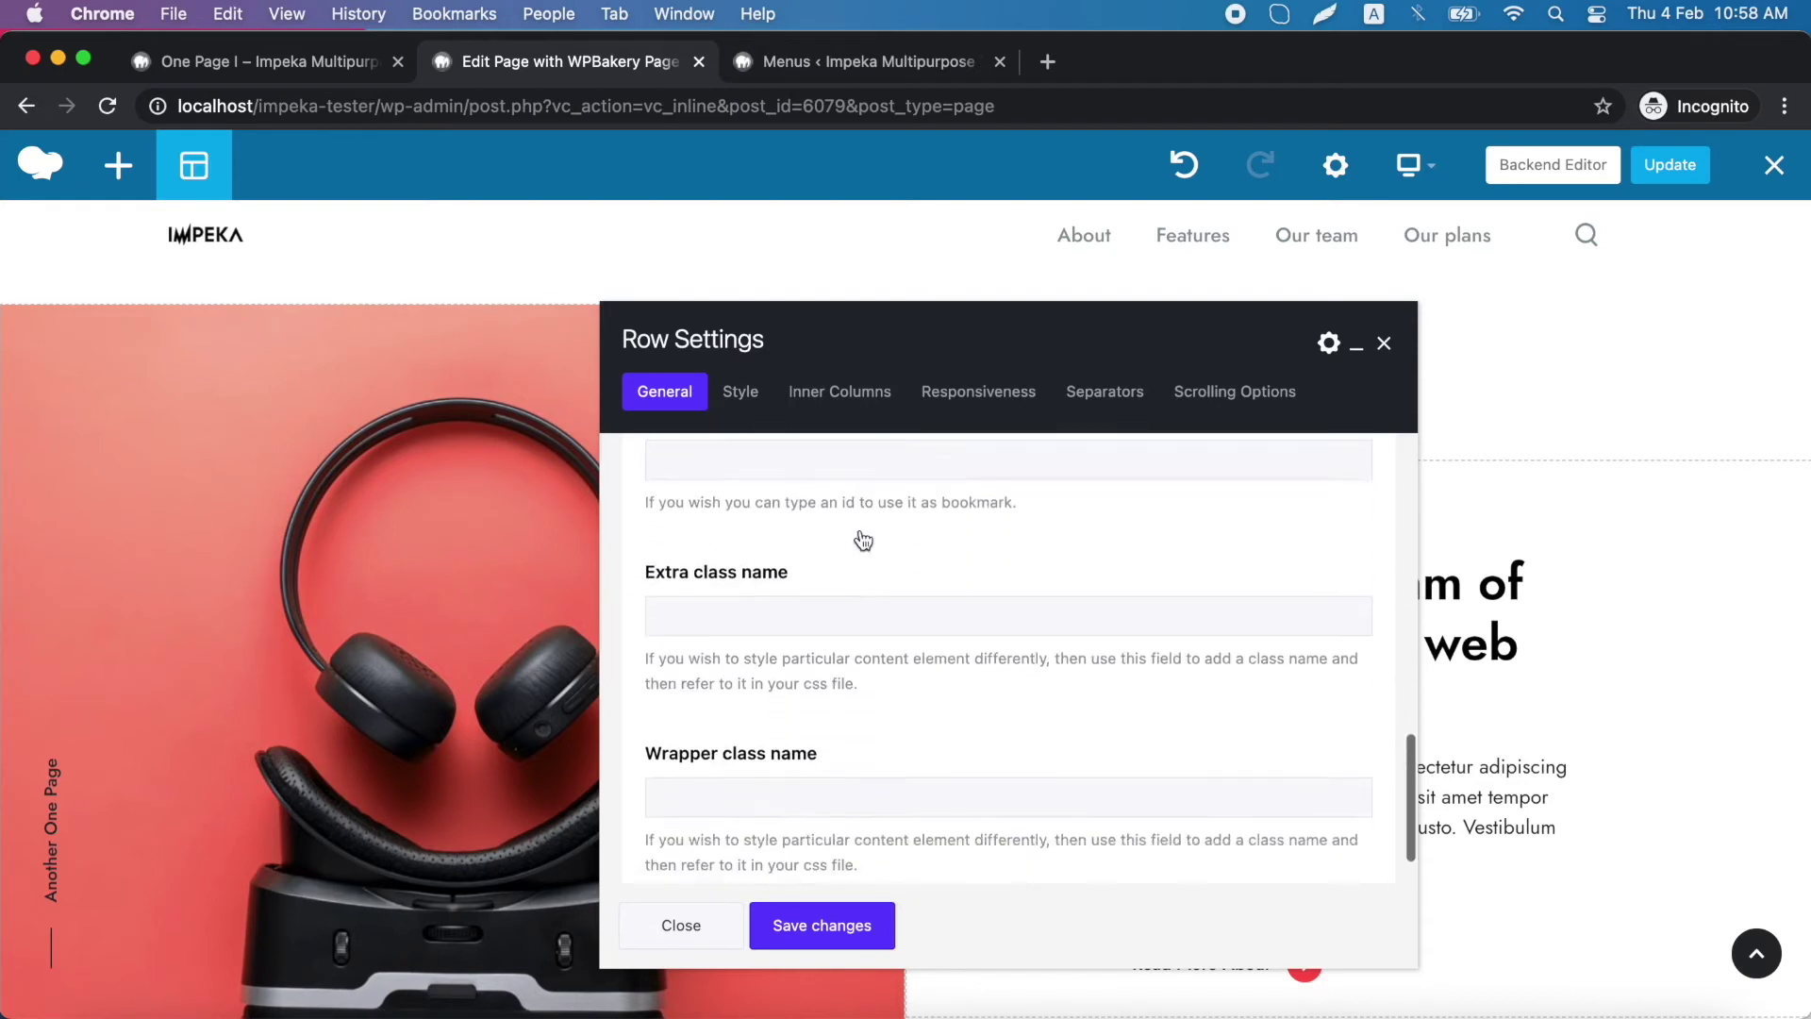
left_click(858, 521)
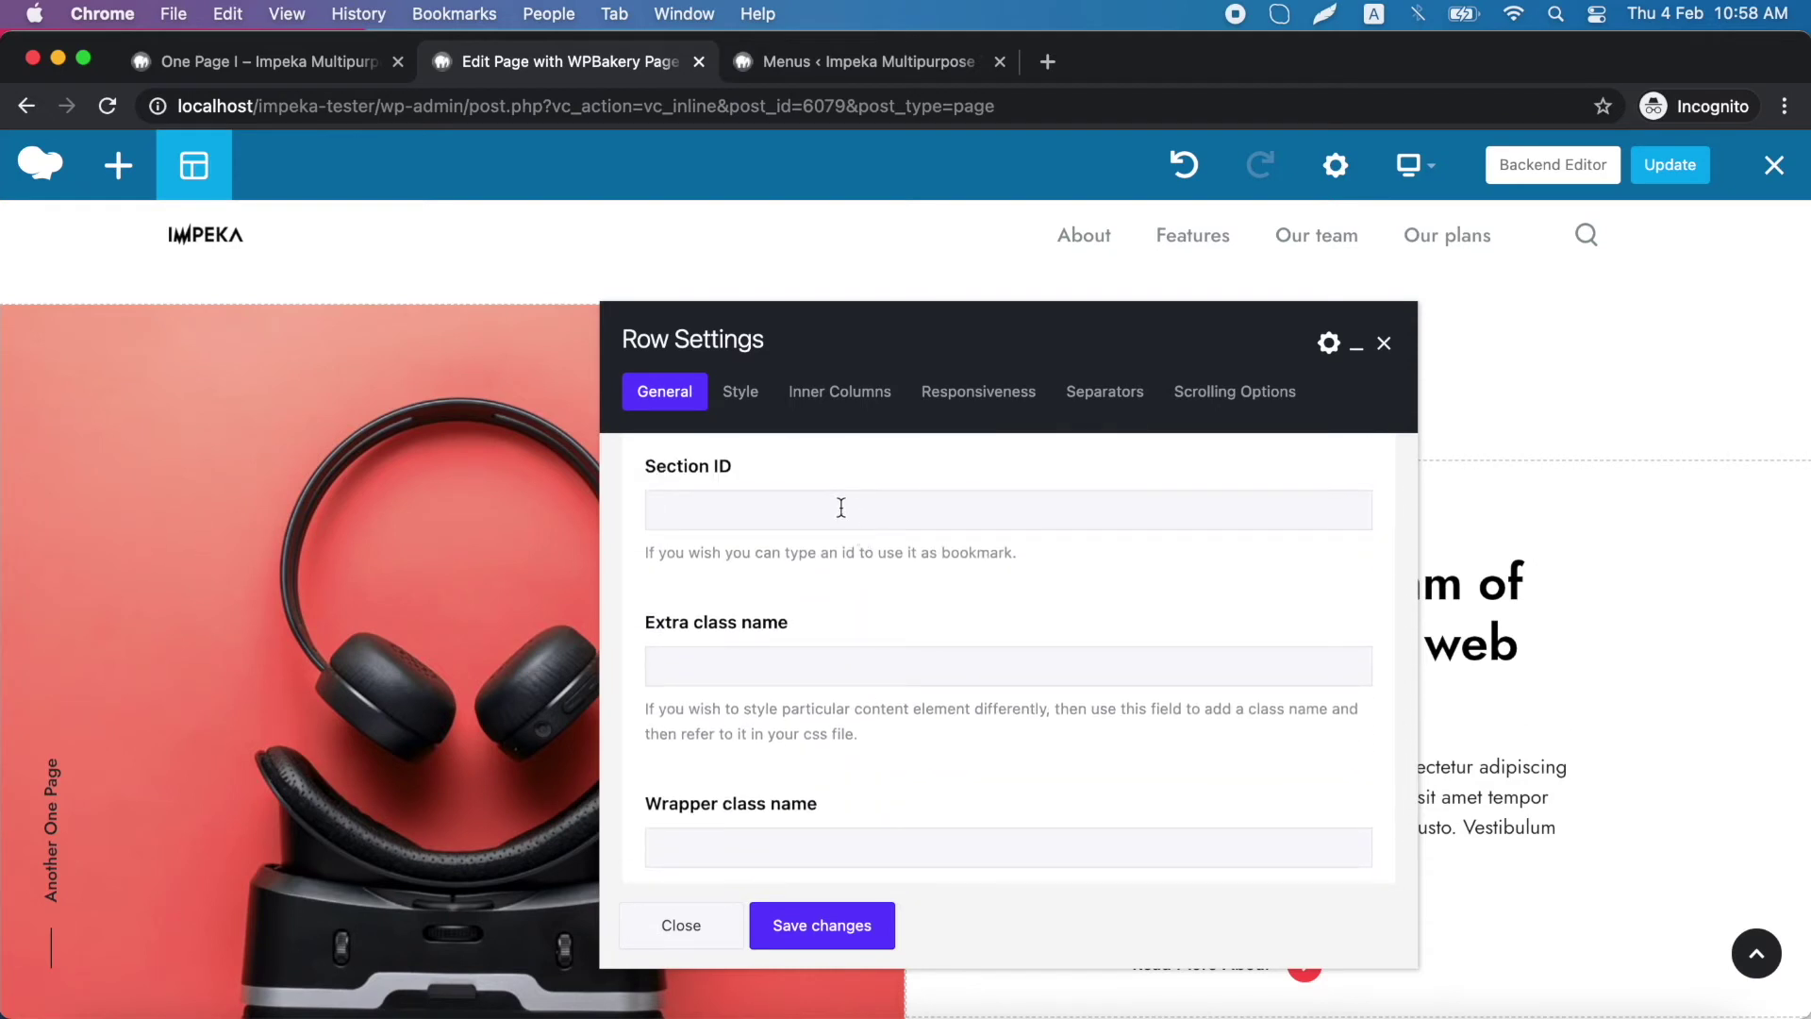
type("team")
left_click(816, 945)
left_click(676, 931)
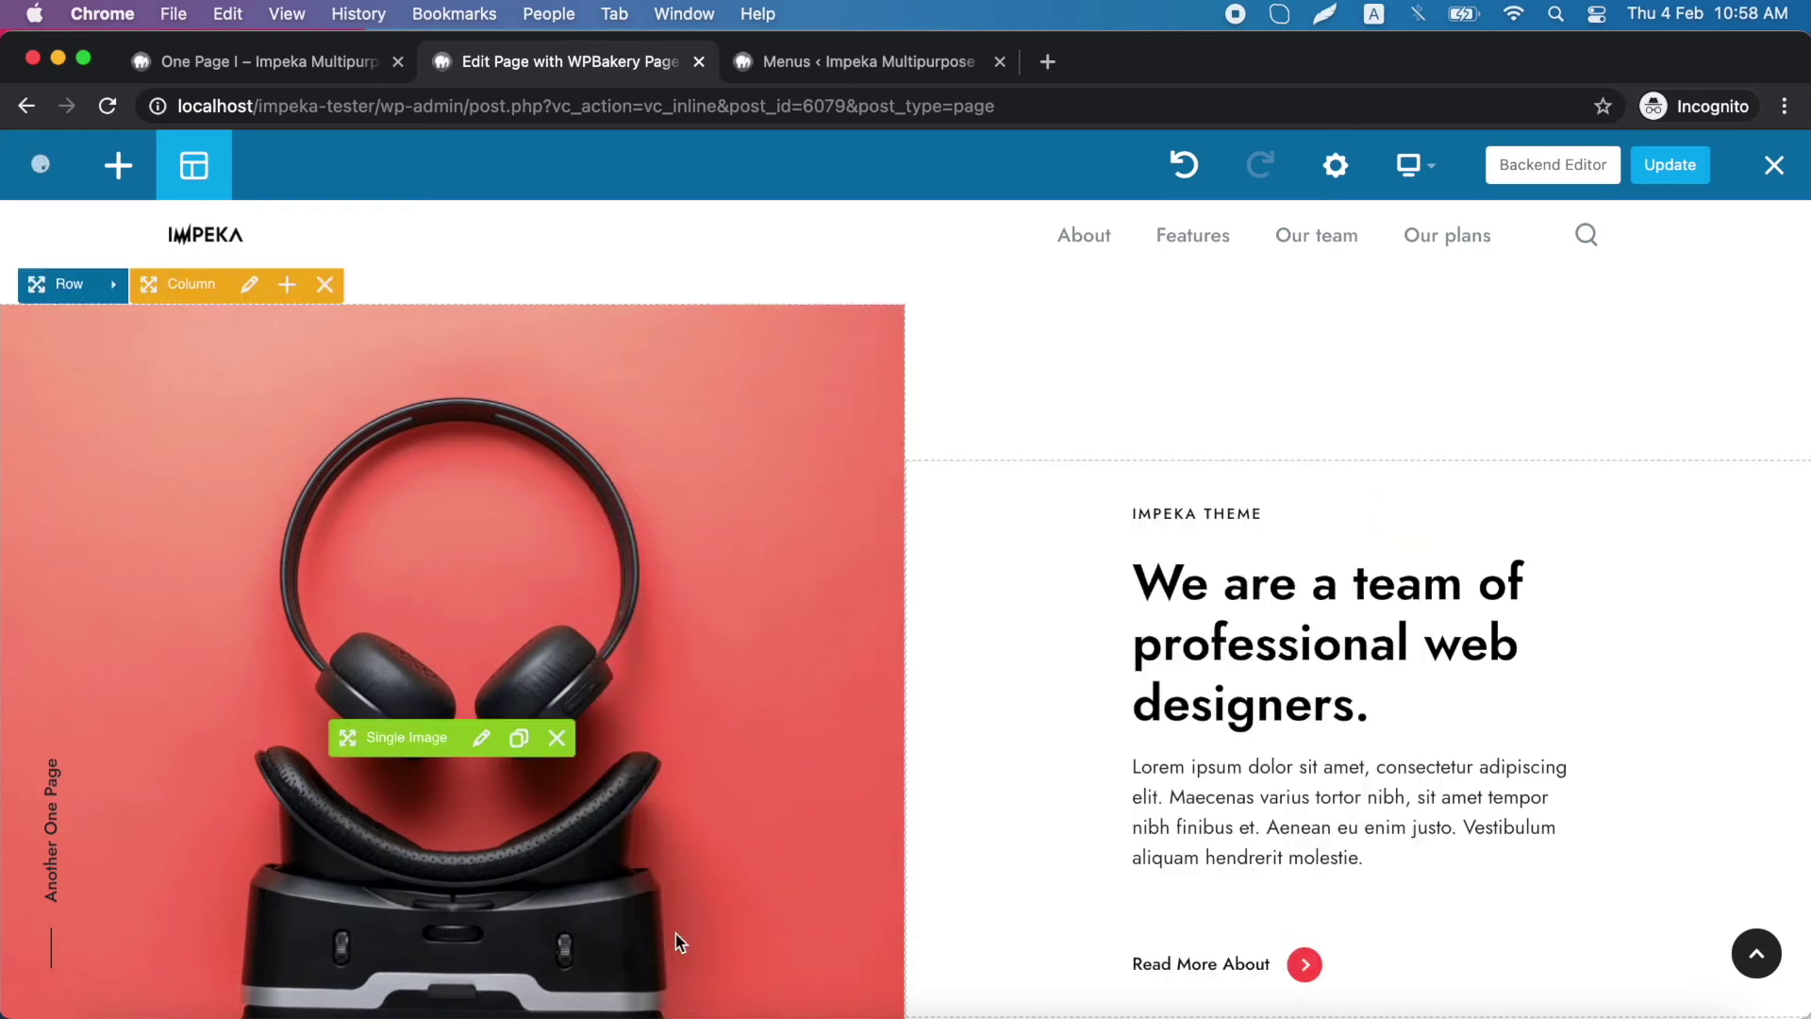
scroll(1000, 695, "down", 3)
scroll(1000, 695, "down", 3)
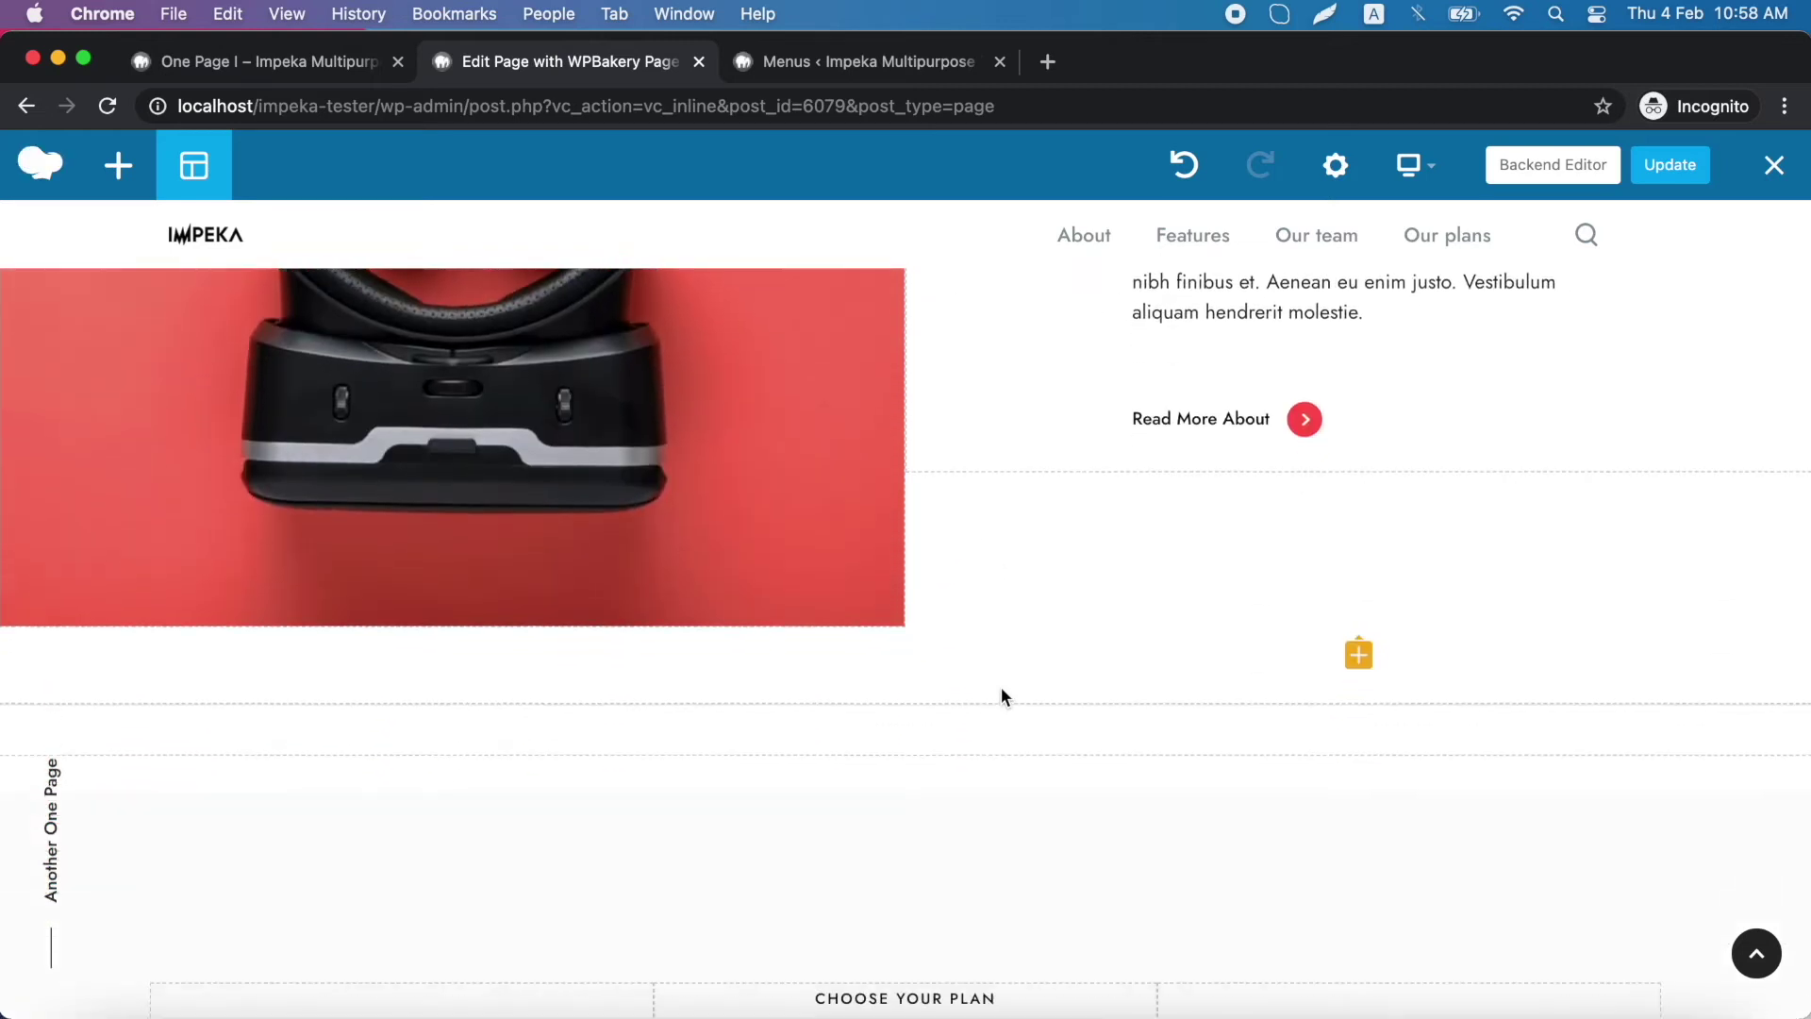
scroll(1001, 695, "down", 4)
scroll(1000, 695, "down", 3)
scroll(999, 694, "down", 1)
scroll(1000, 694, "up", 2)
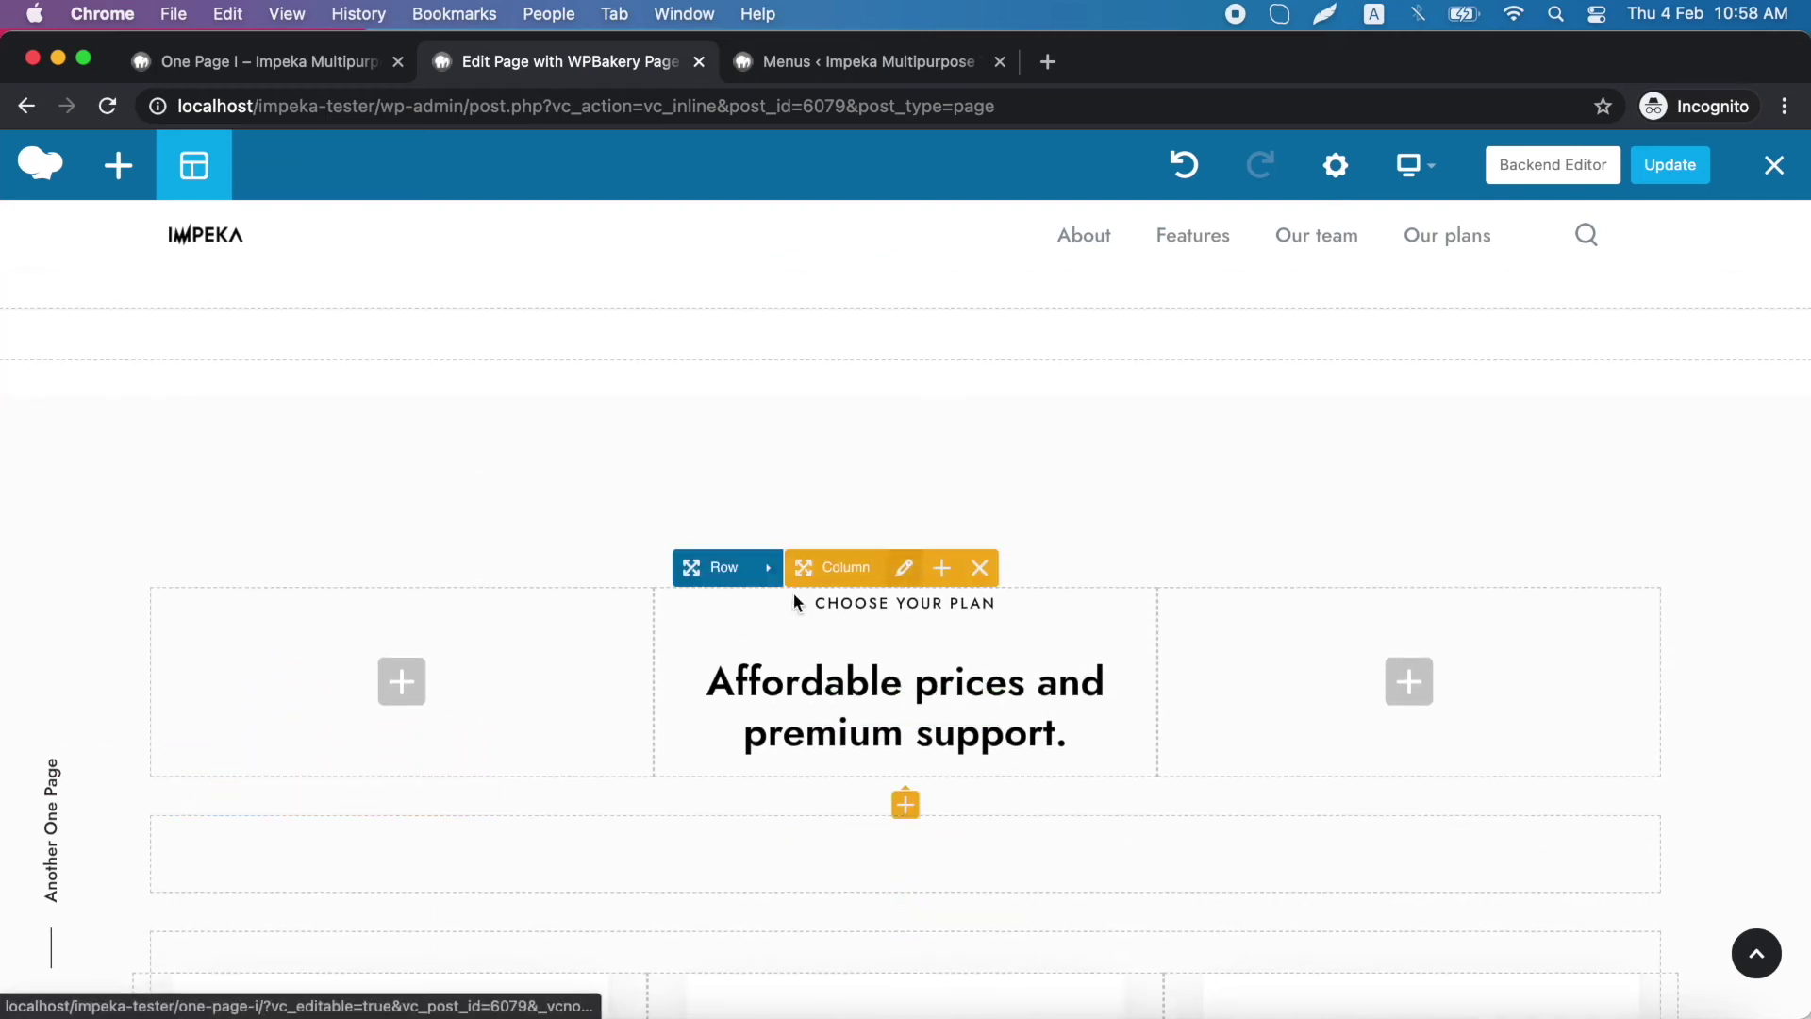
scroll(882, 660, "up", 1)
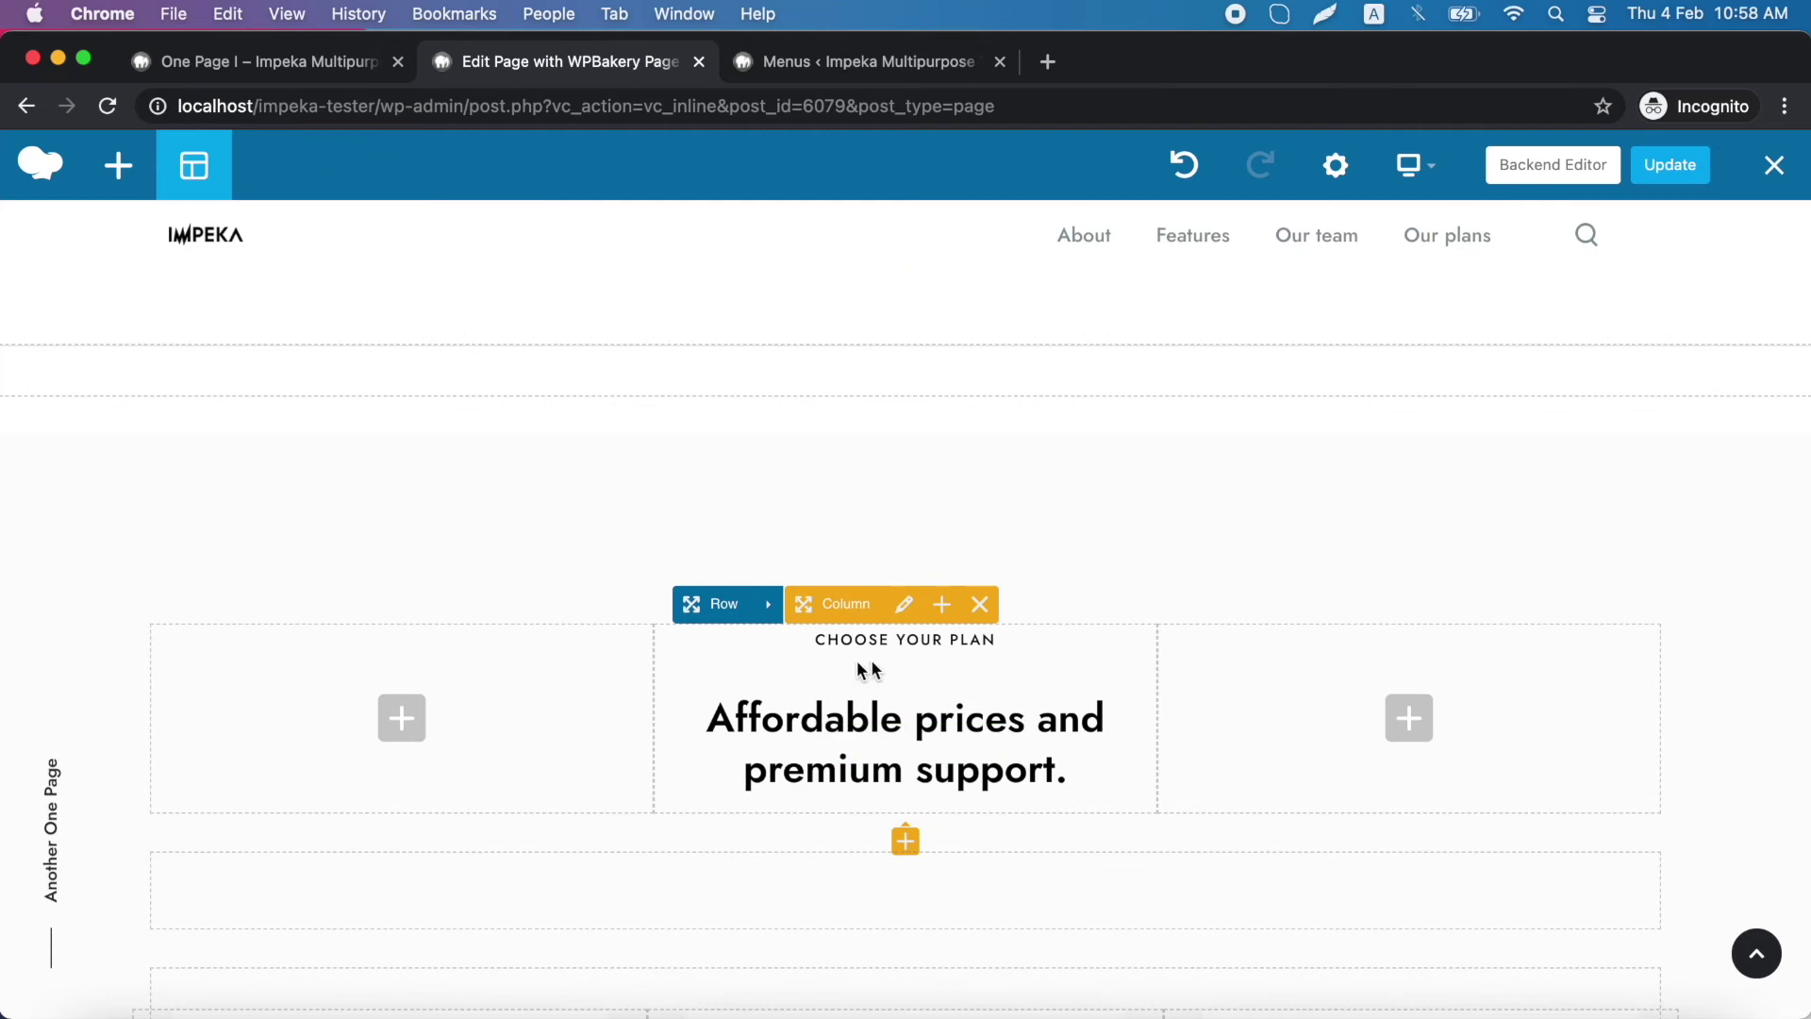
Give the 'Choose Your Plan' row the Section ID 'pricing', save it, and update the page.
left_click(771, 606)
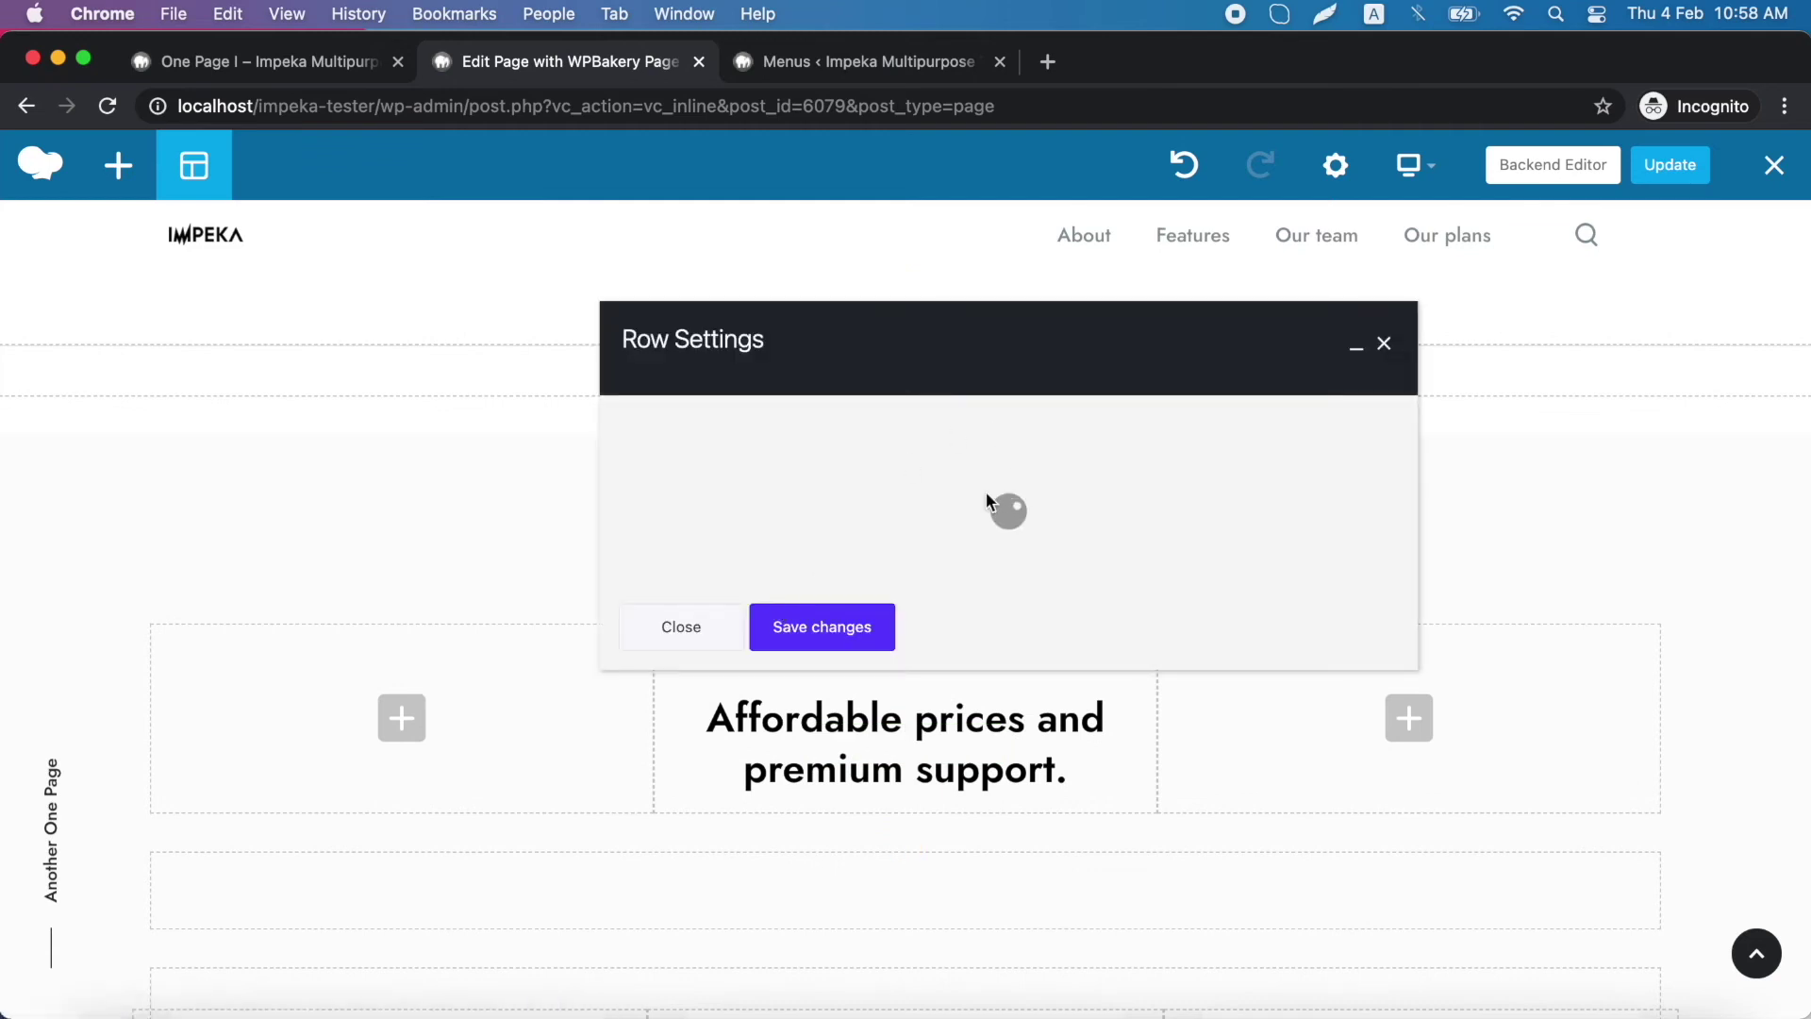
scroll(873, 593, "down", 2)
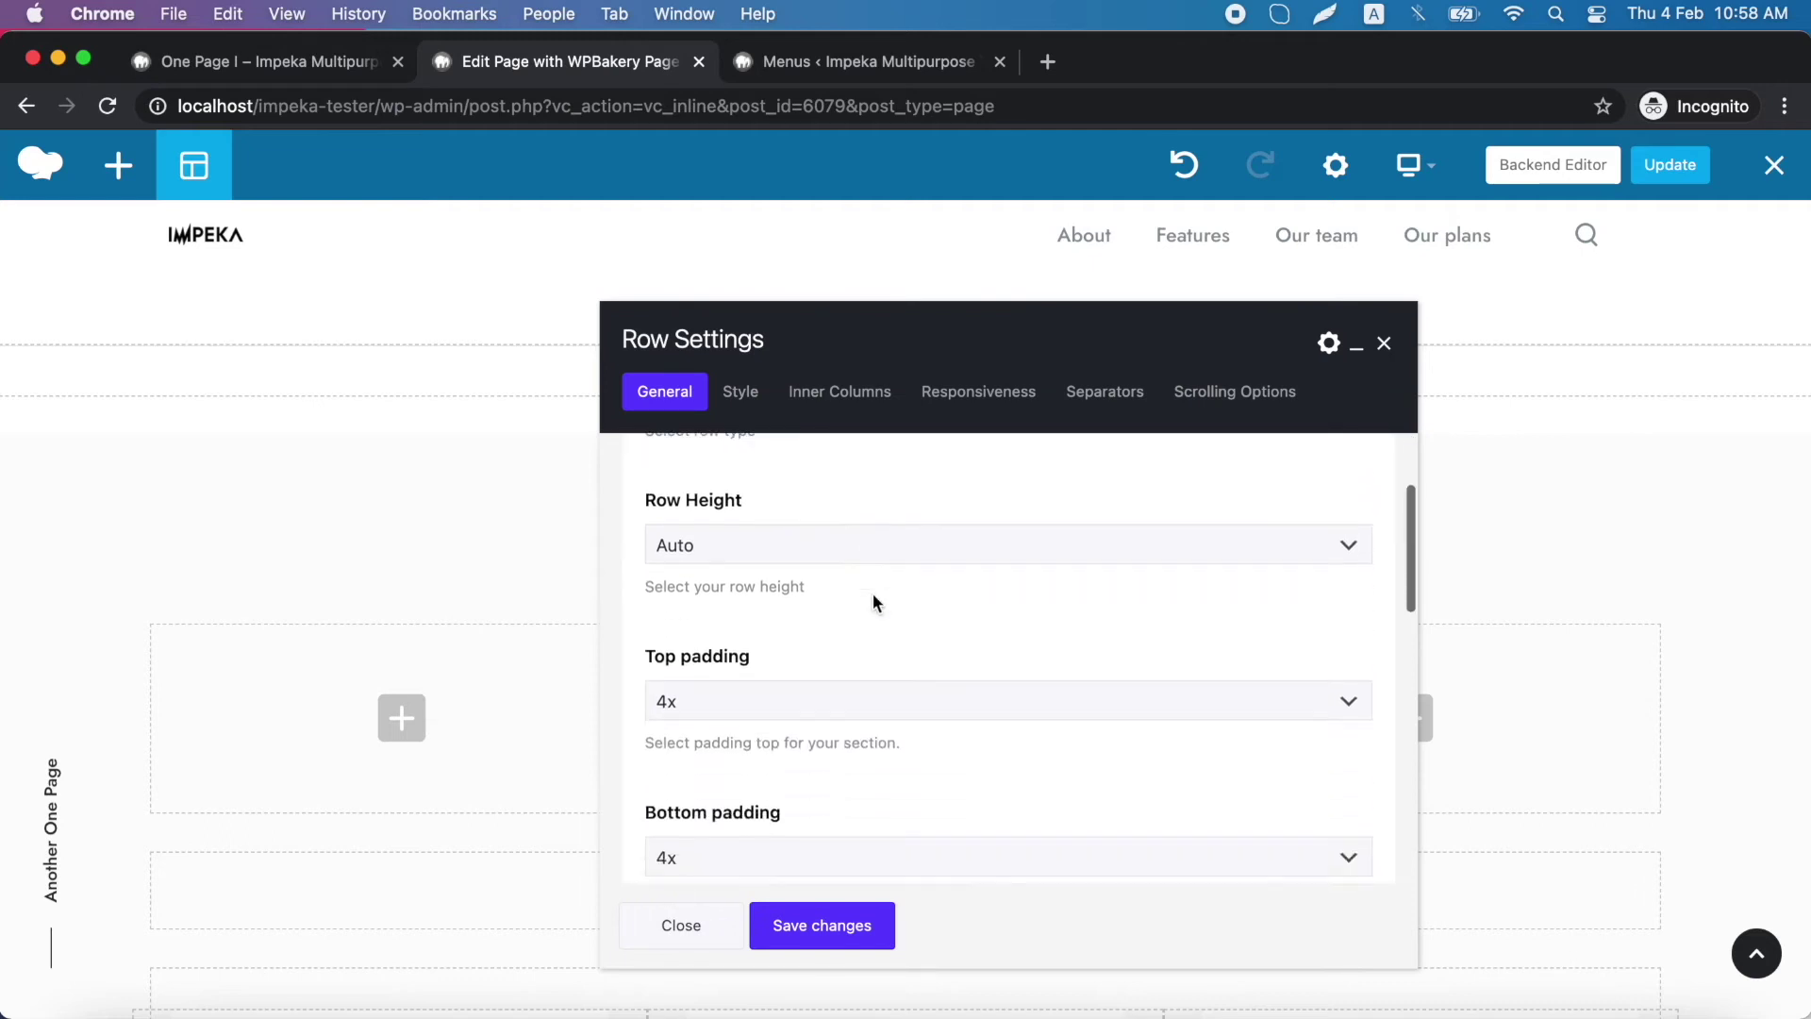
scroll(874, 593, "down", 3)
scroll(873, 592, "down", 2)
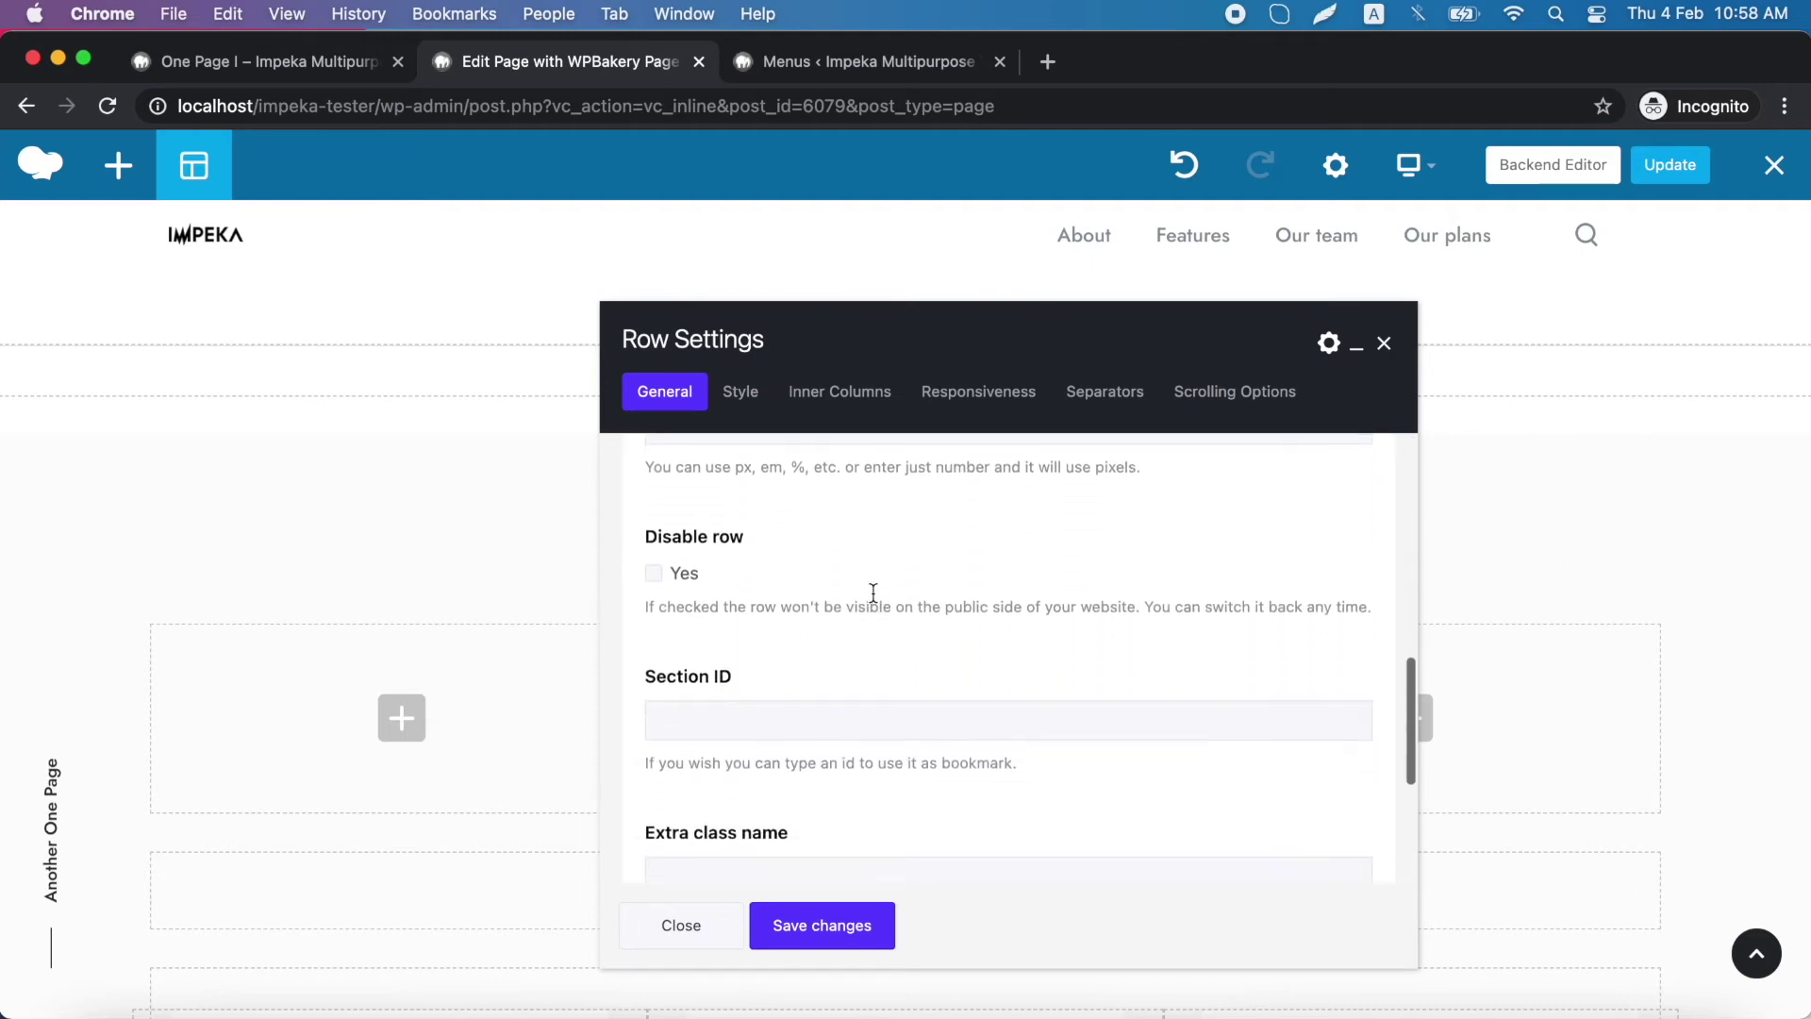
left_click(819, 703)
type("pricing")
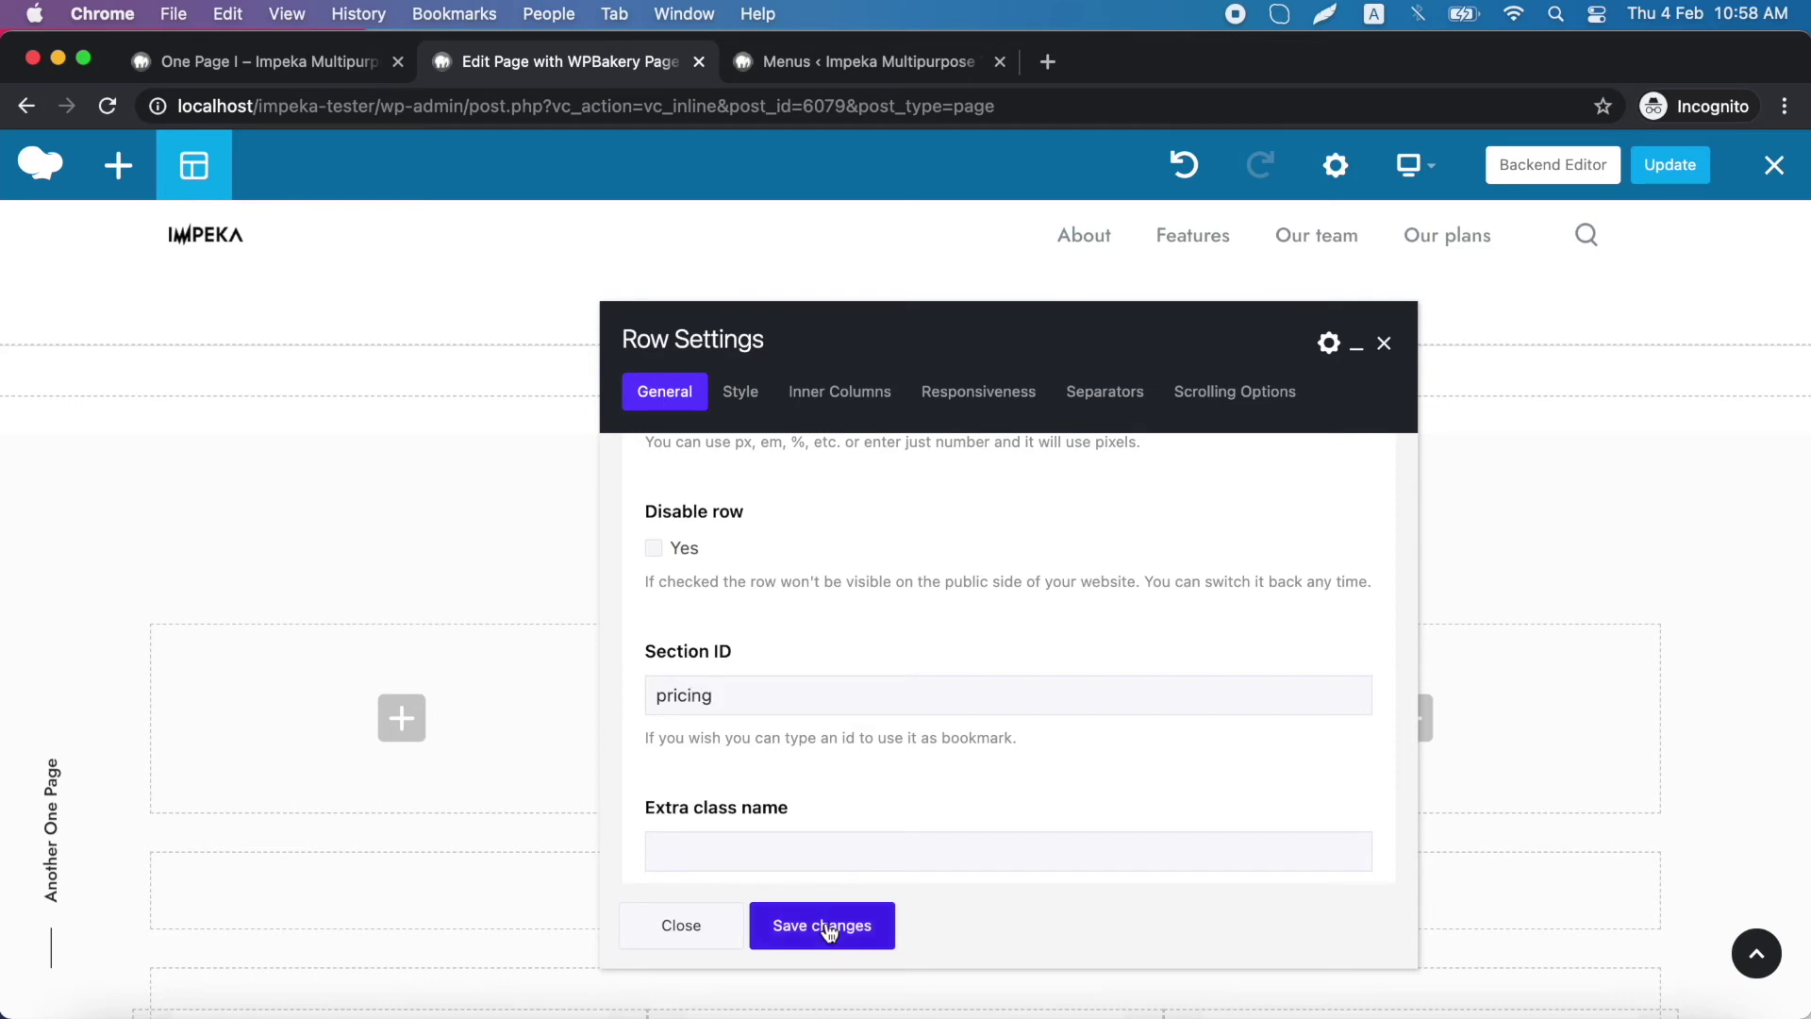
left_click(828, 929)
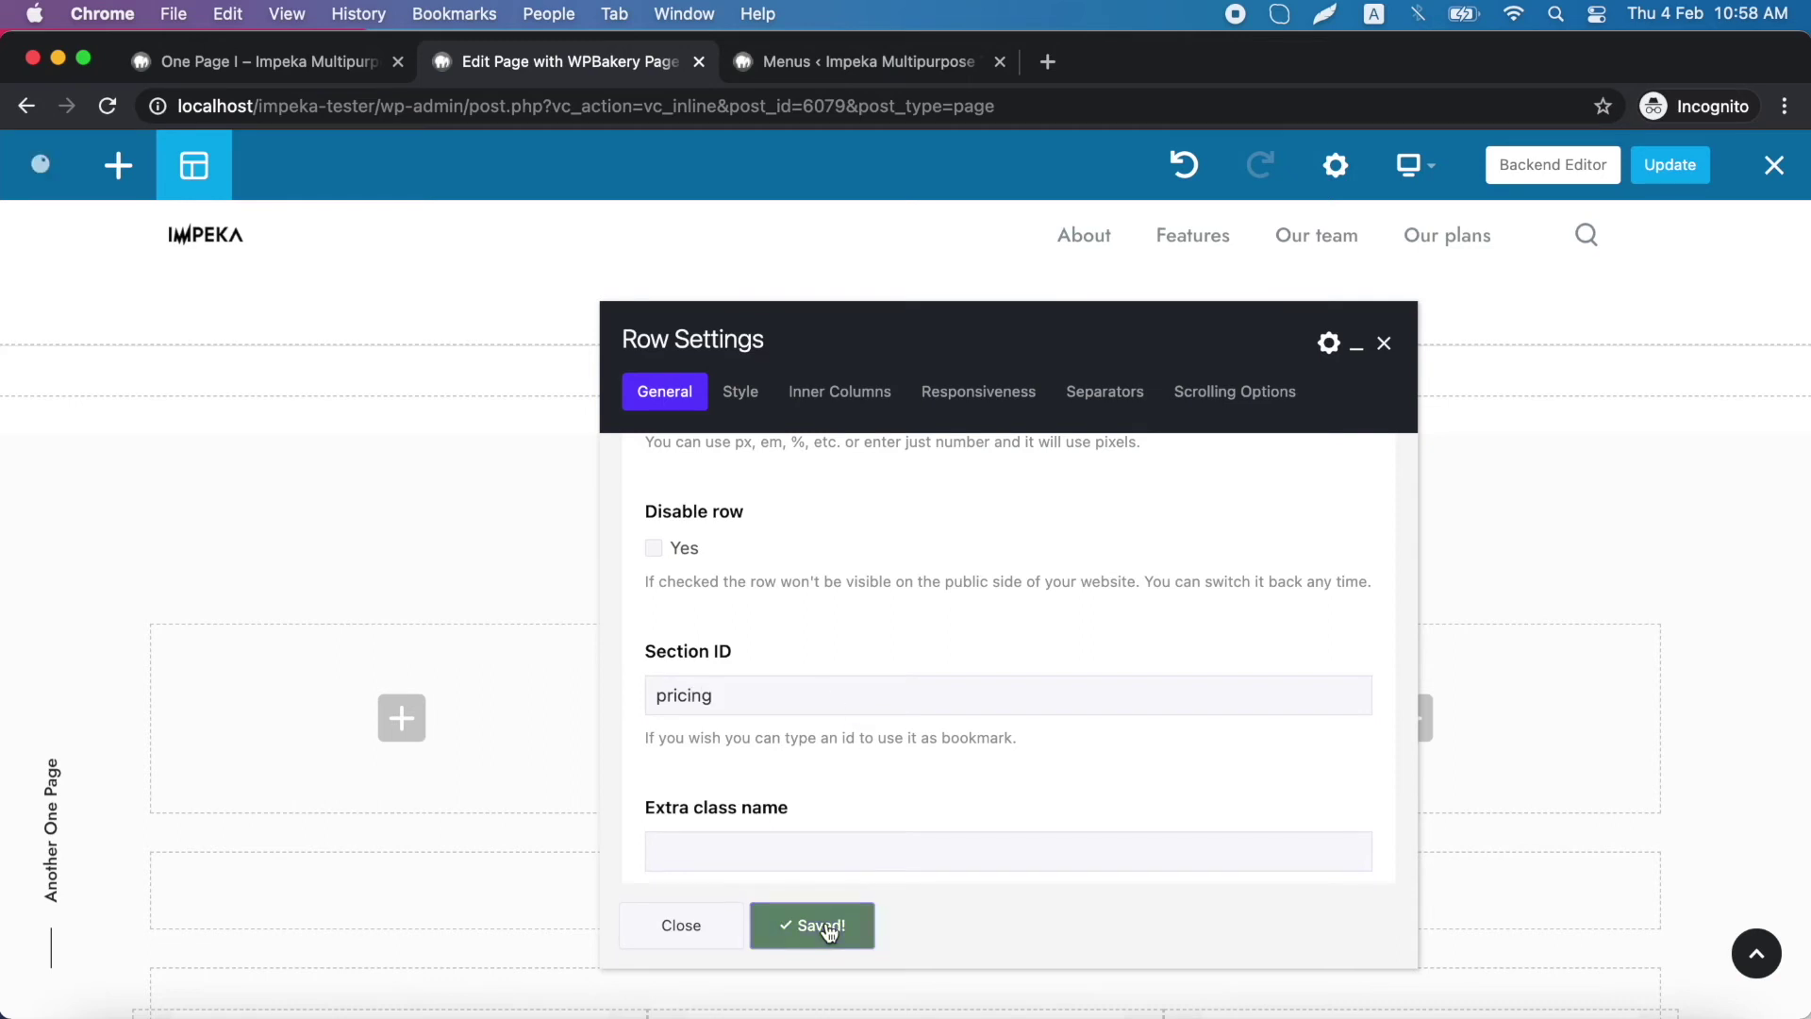
left_click(680, 927)
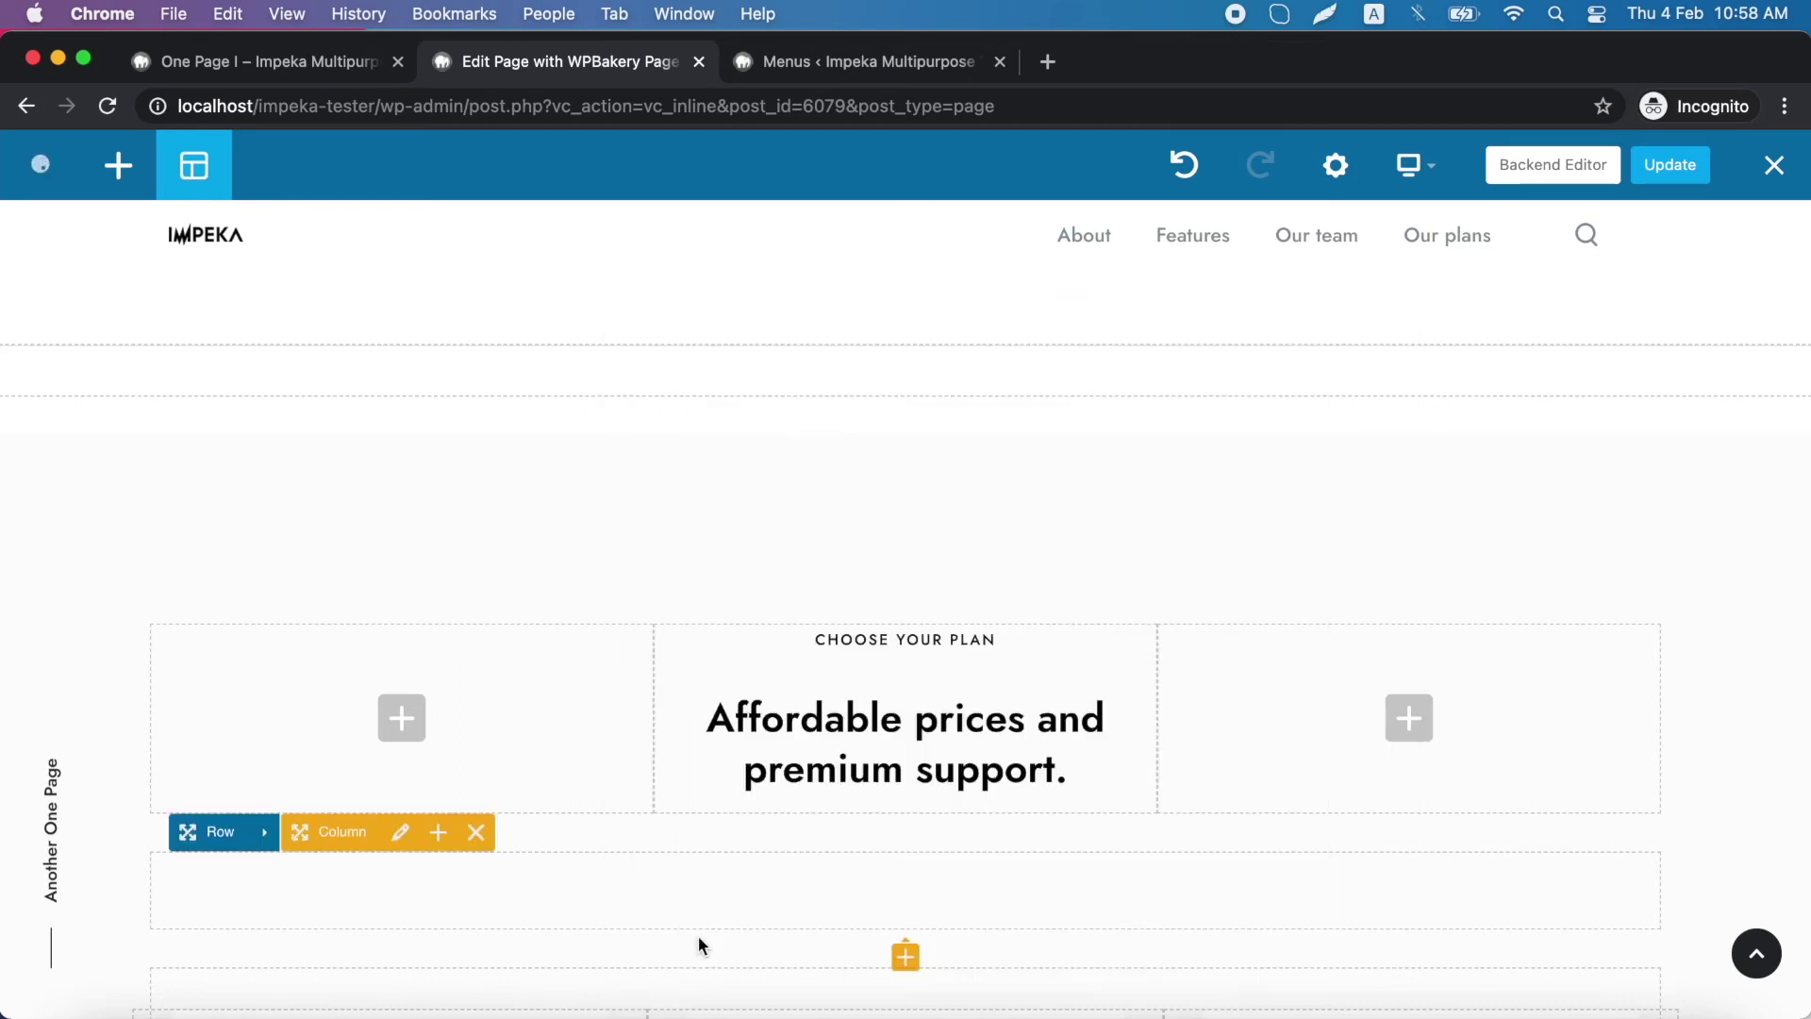
left_click(1663, 176)
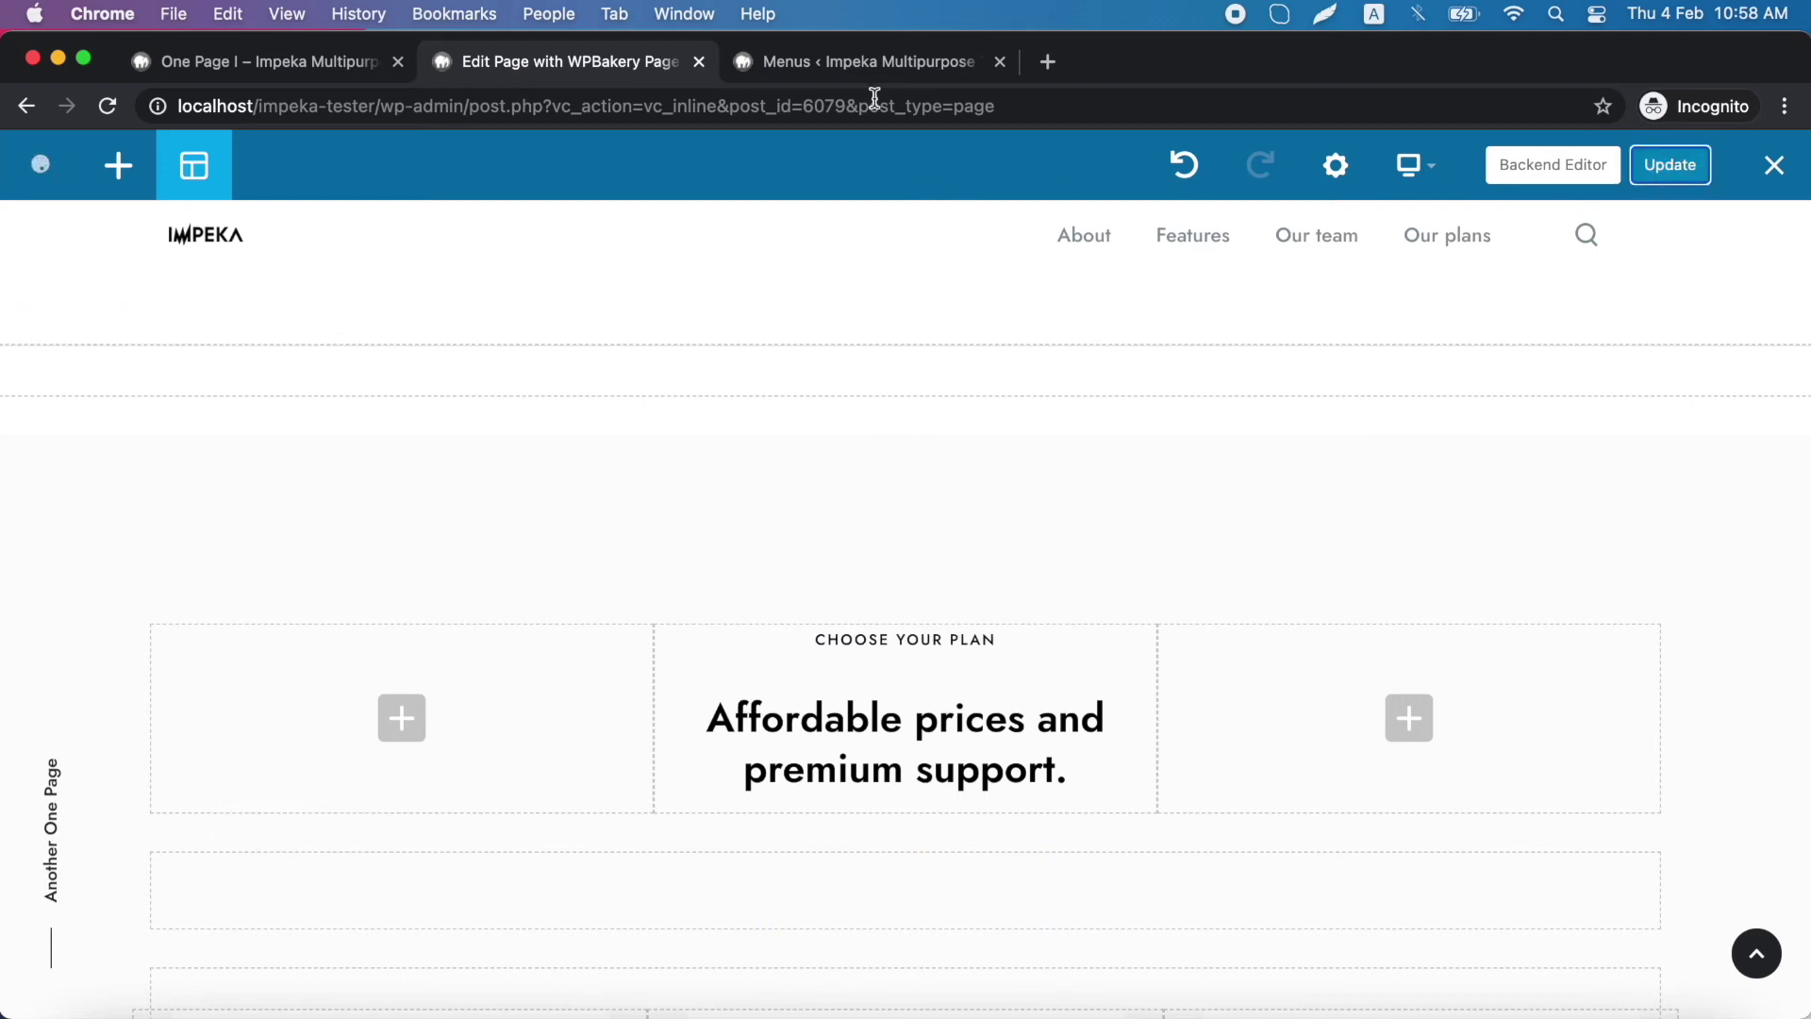
In Appearance > Menus, expand the About custom link, its URL still showing #.
left_click(854, 64)
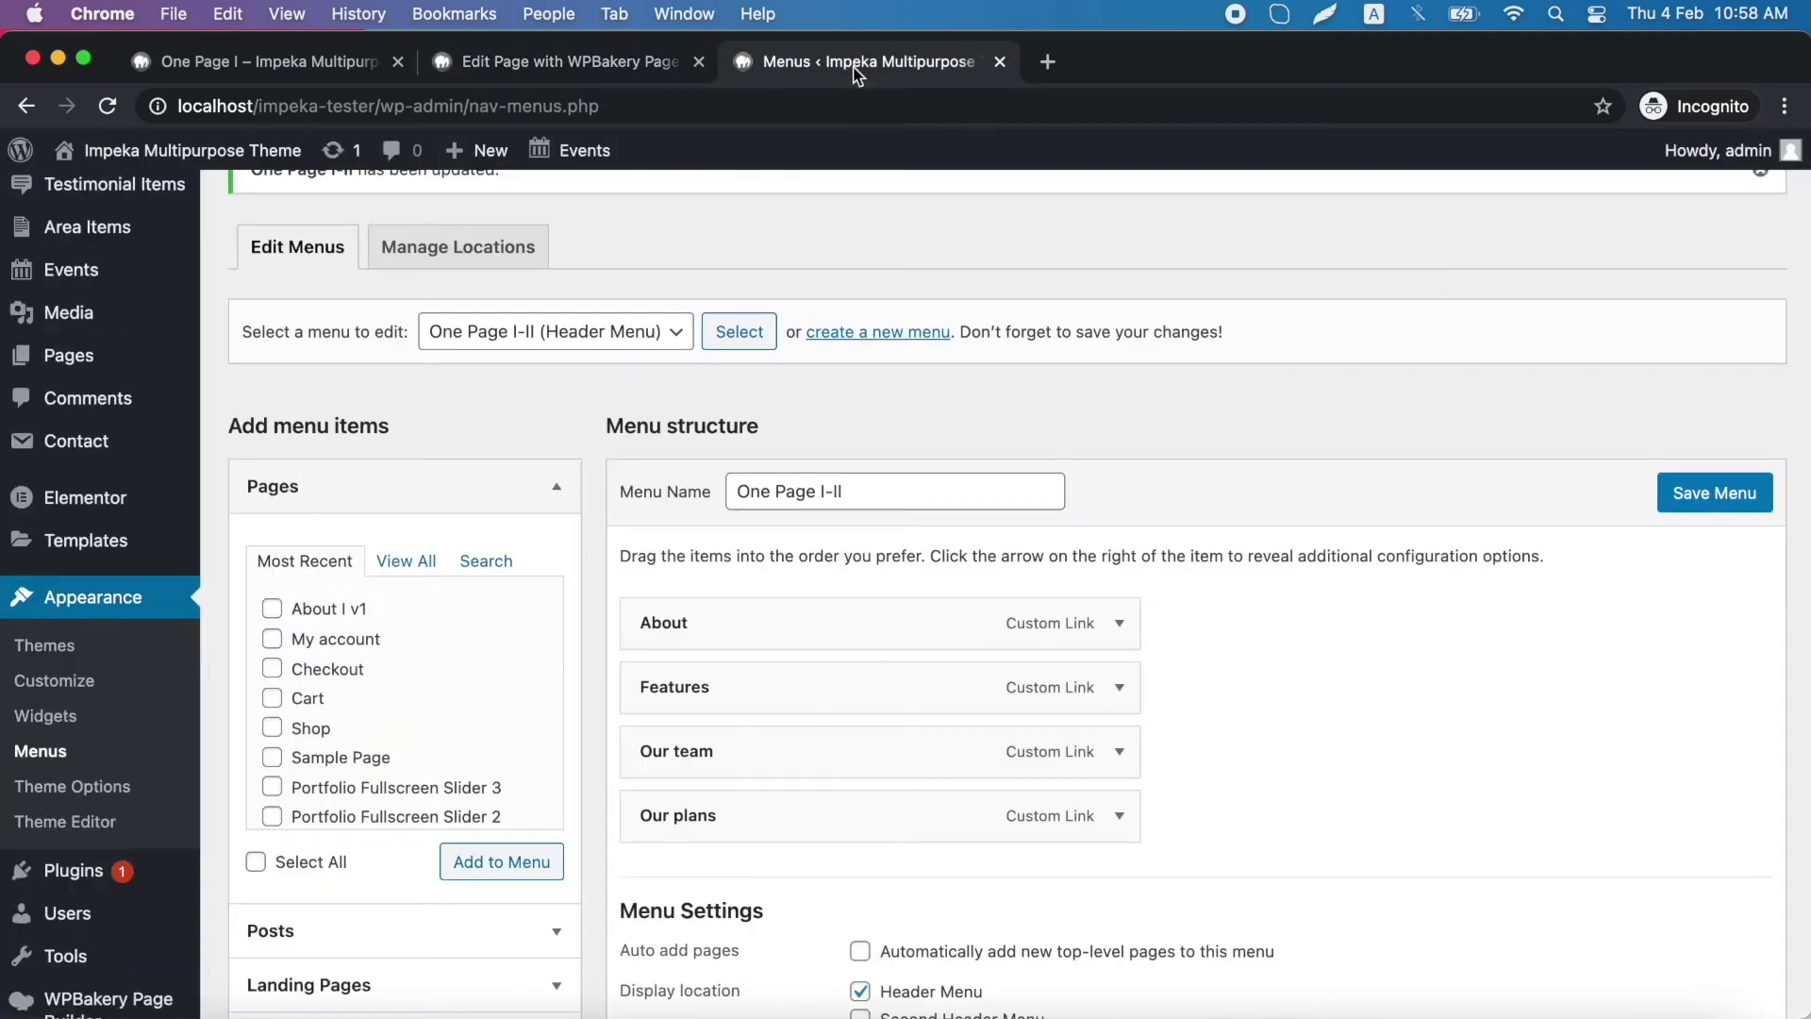
scroll(1362, 453, "down", 2)
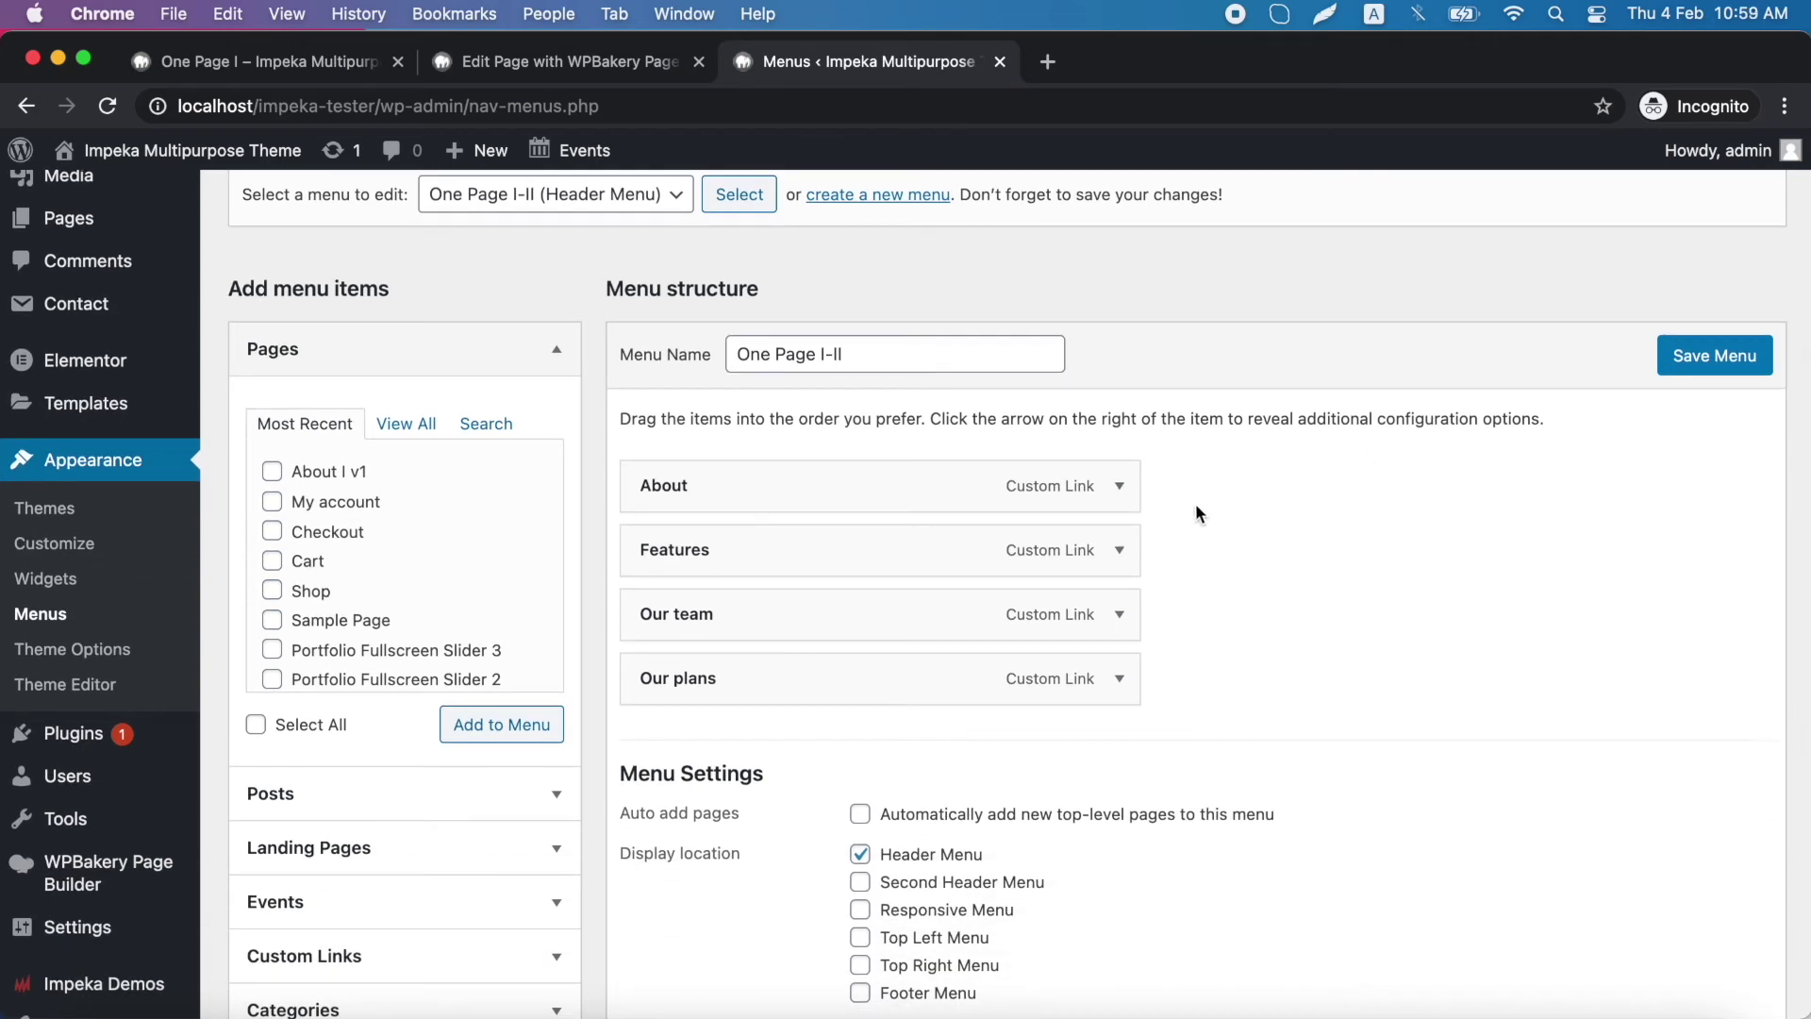
left_click(1130, 496)
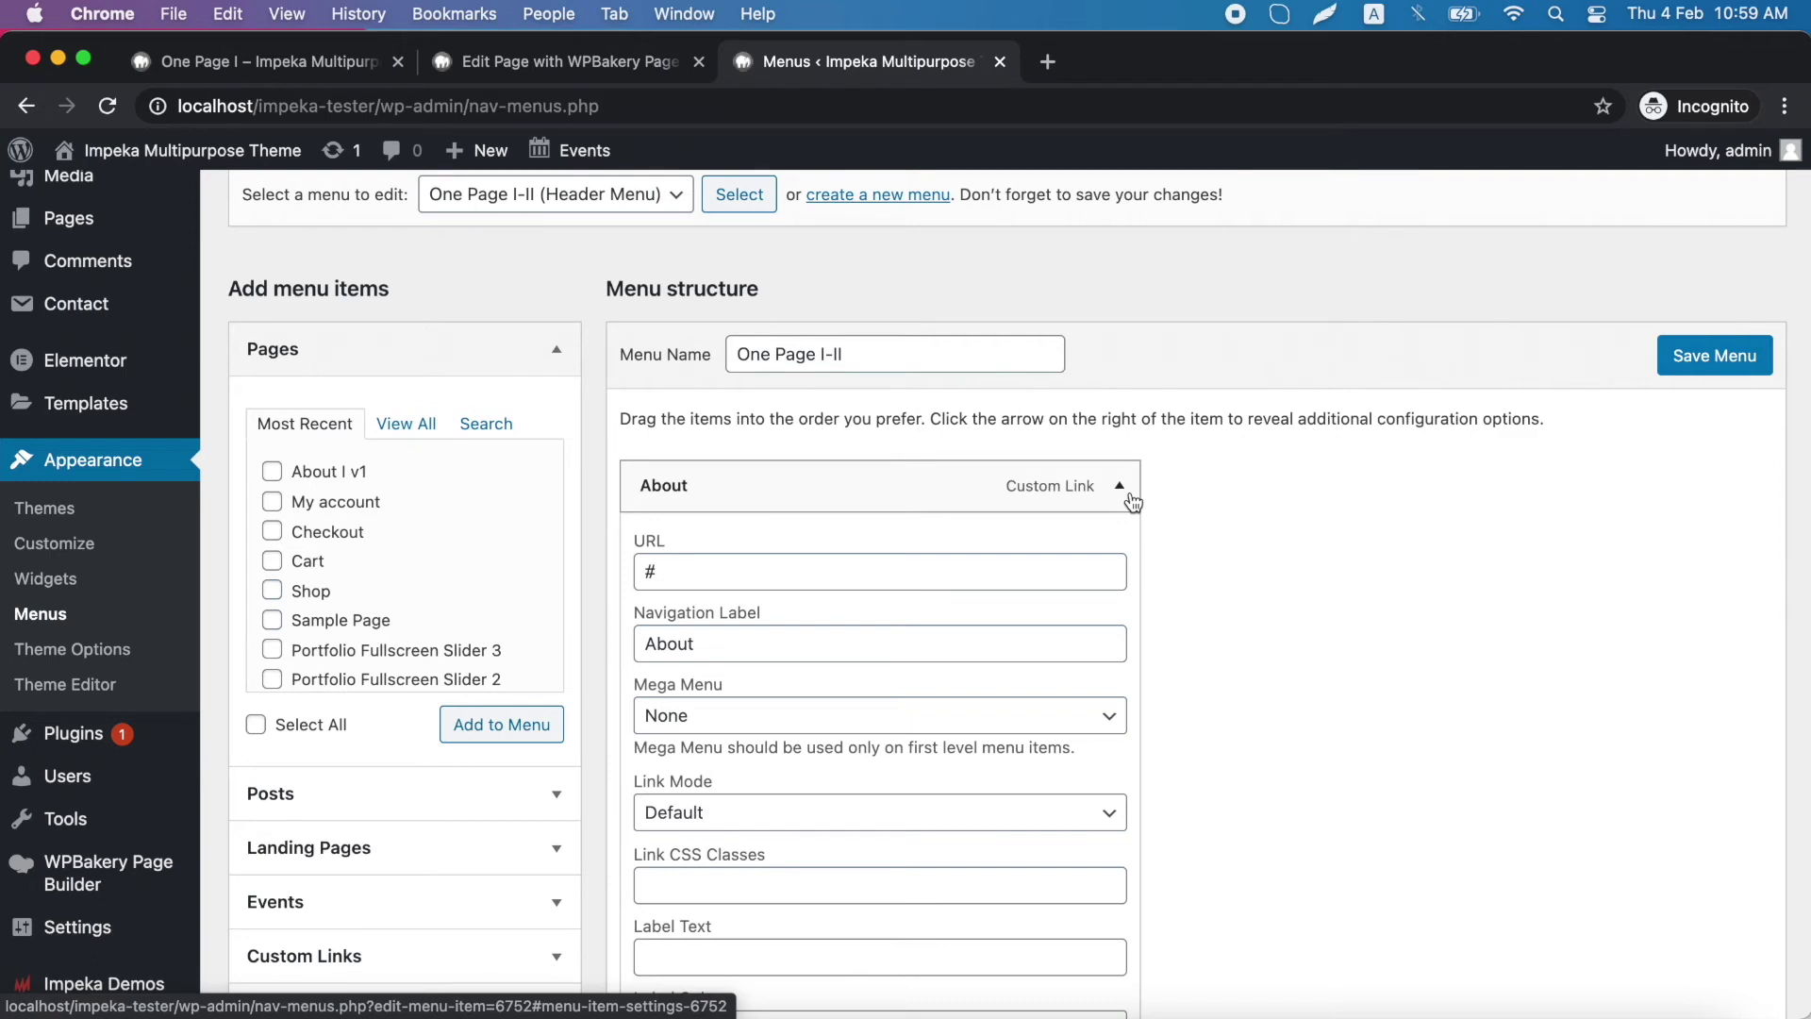
scroll(1227, 506, "down", 3)
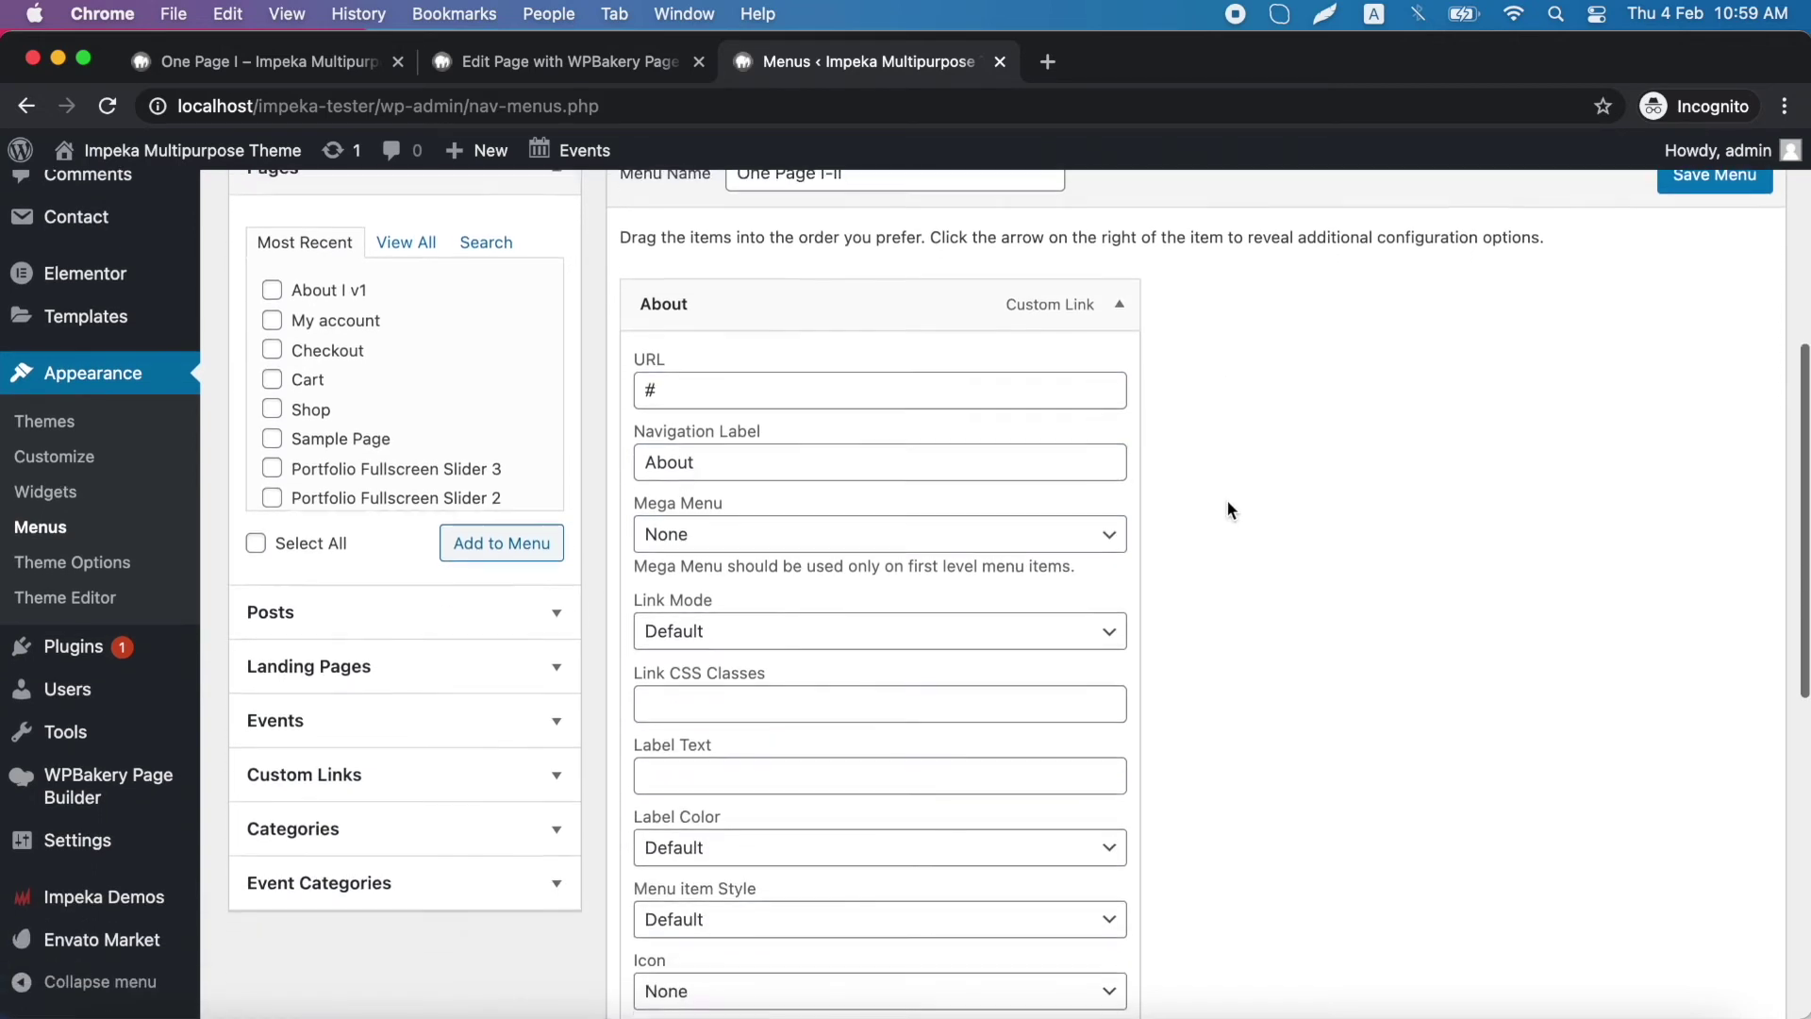
scroll(1227, 505, "down", 2)
scroll(1227, 505, "up", 5)
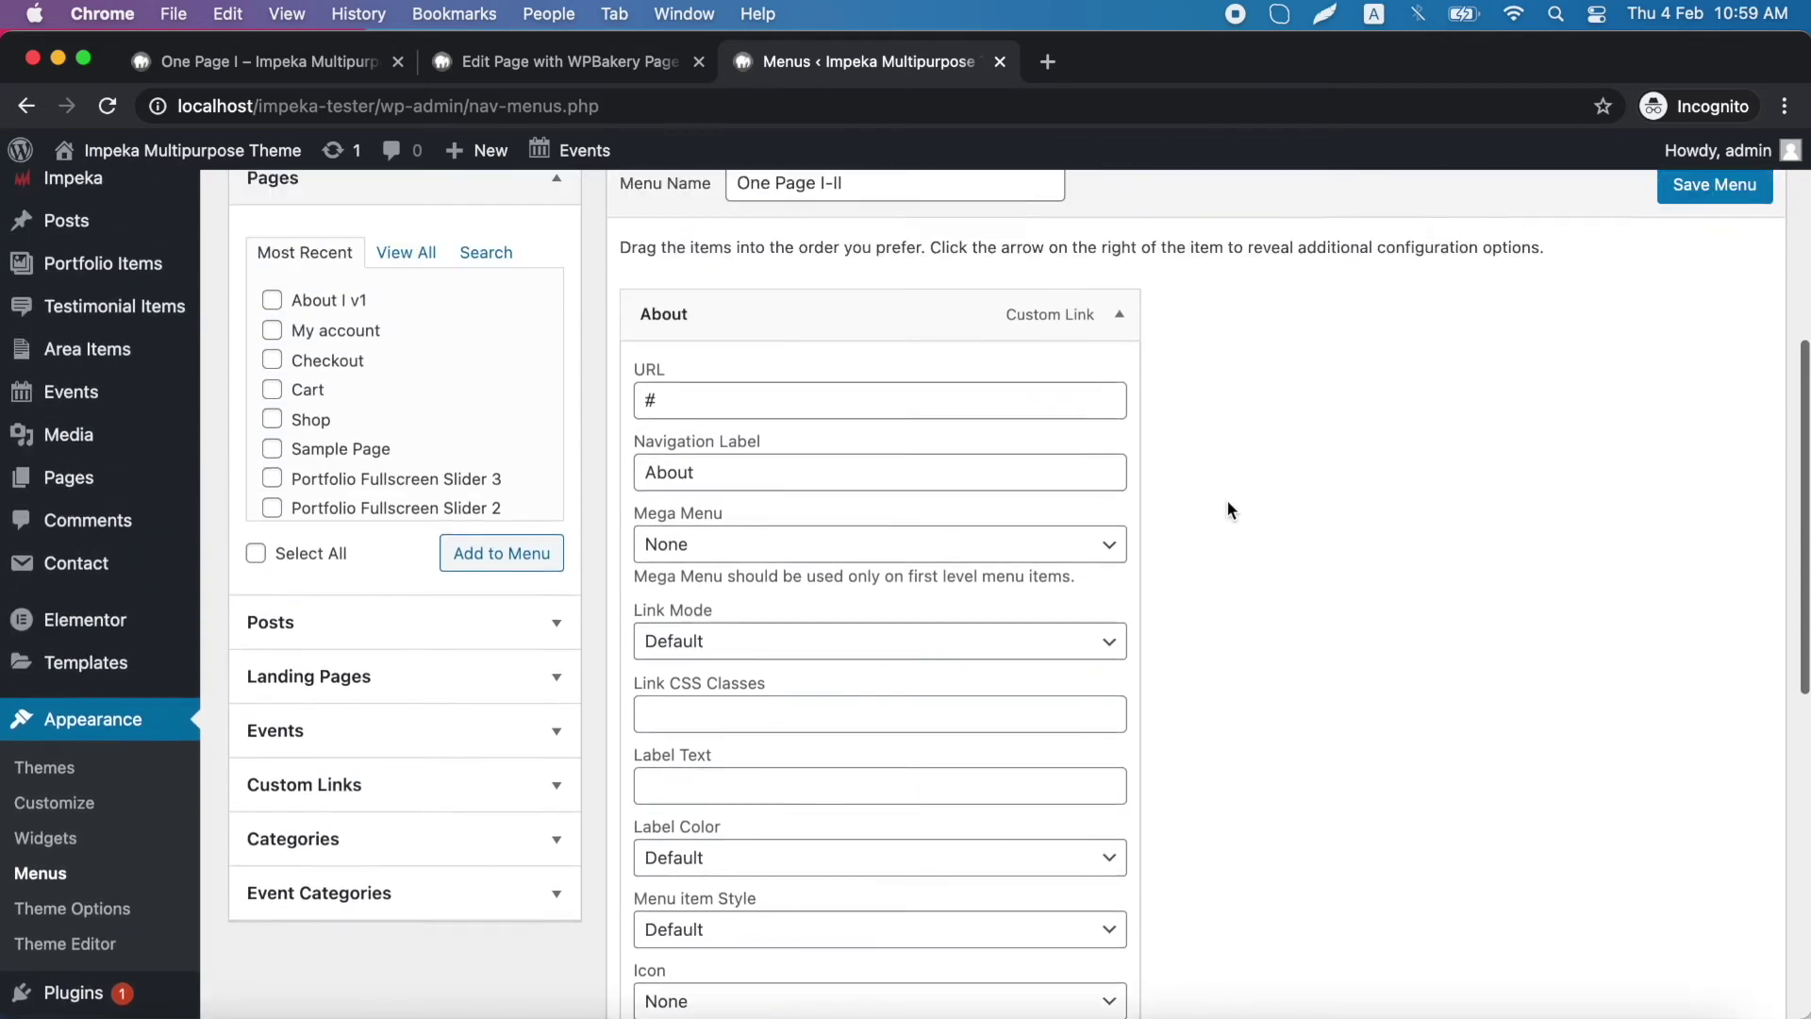
scroll(1232, 534, "down", 1)
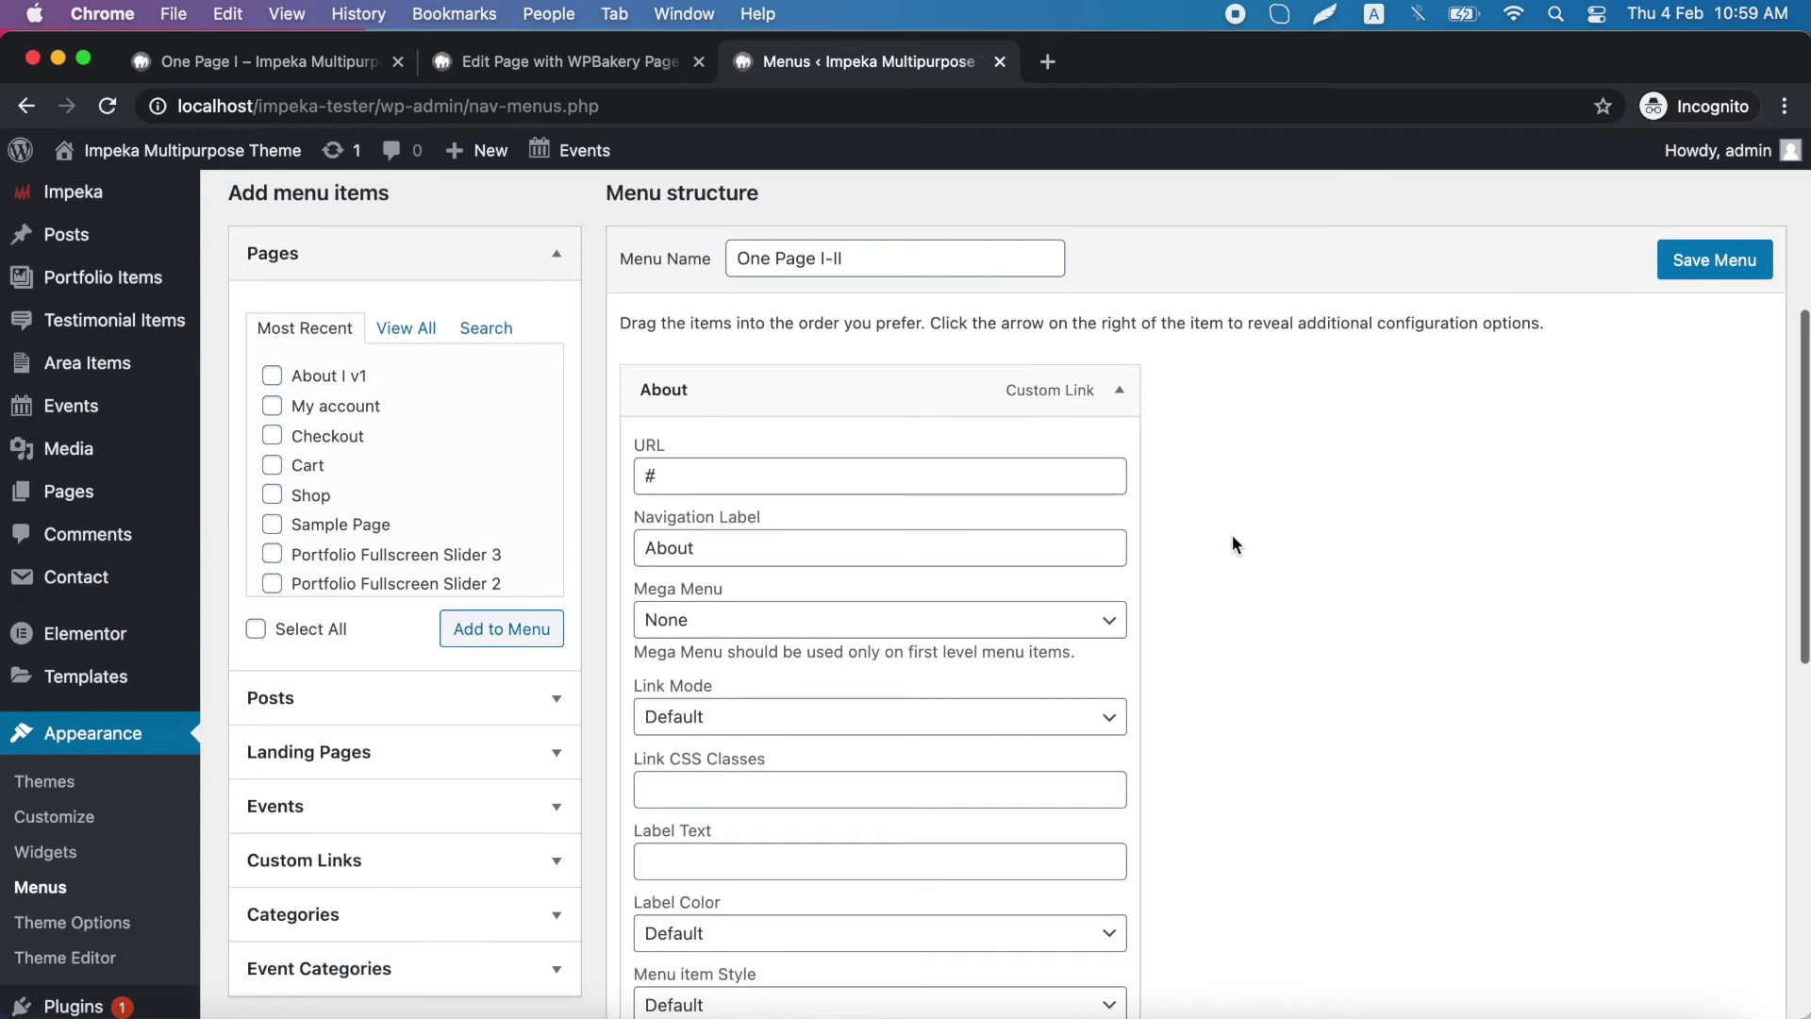
Point the About and Features menu links to #about and #features.
left_click(969, 484)
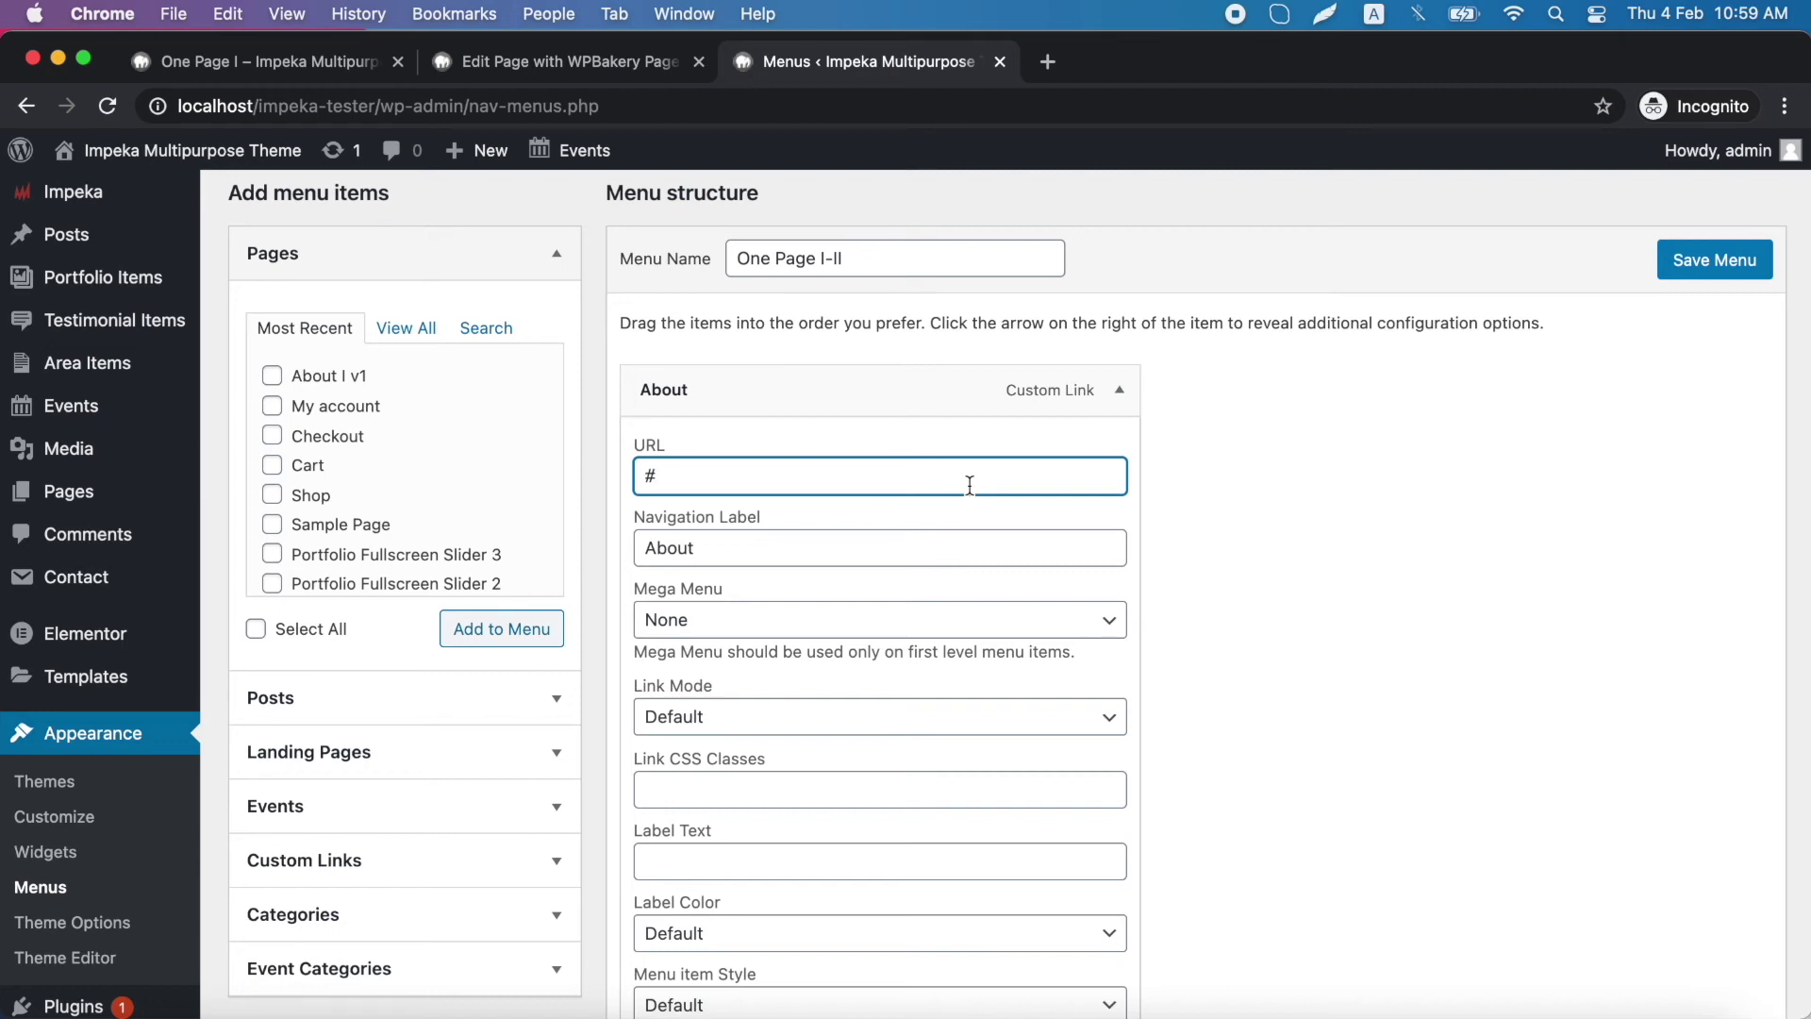
type("about")
left_click(1120, 397)
left_click(1123, 460)
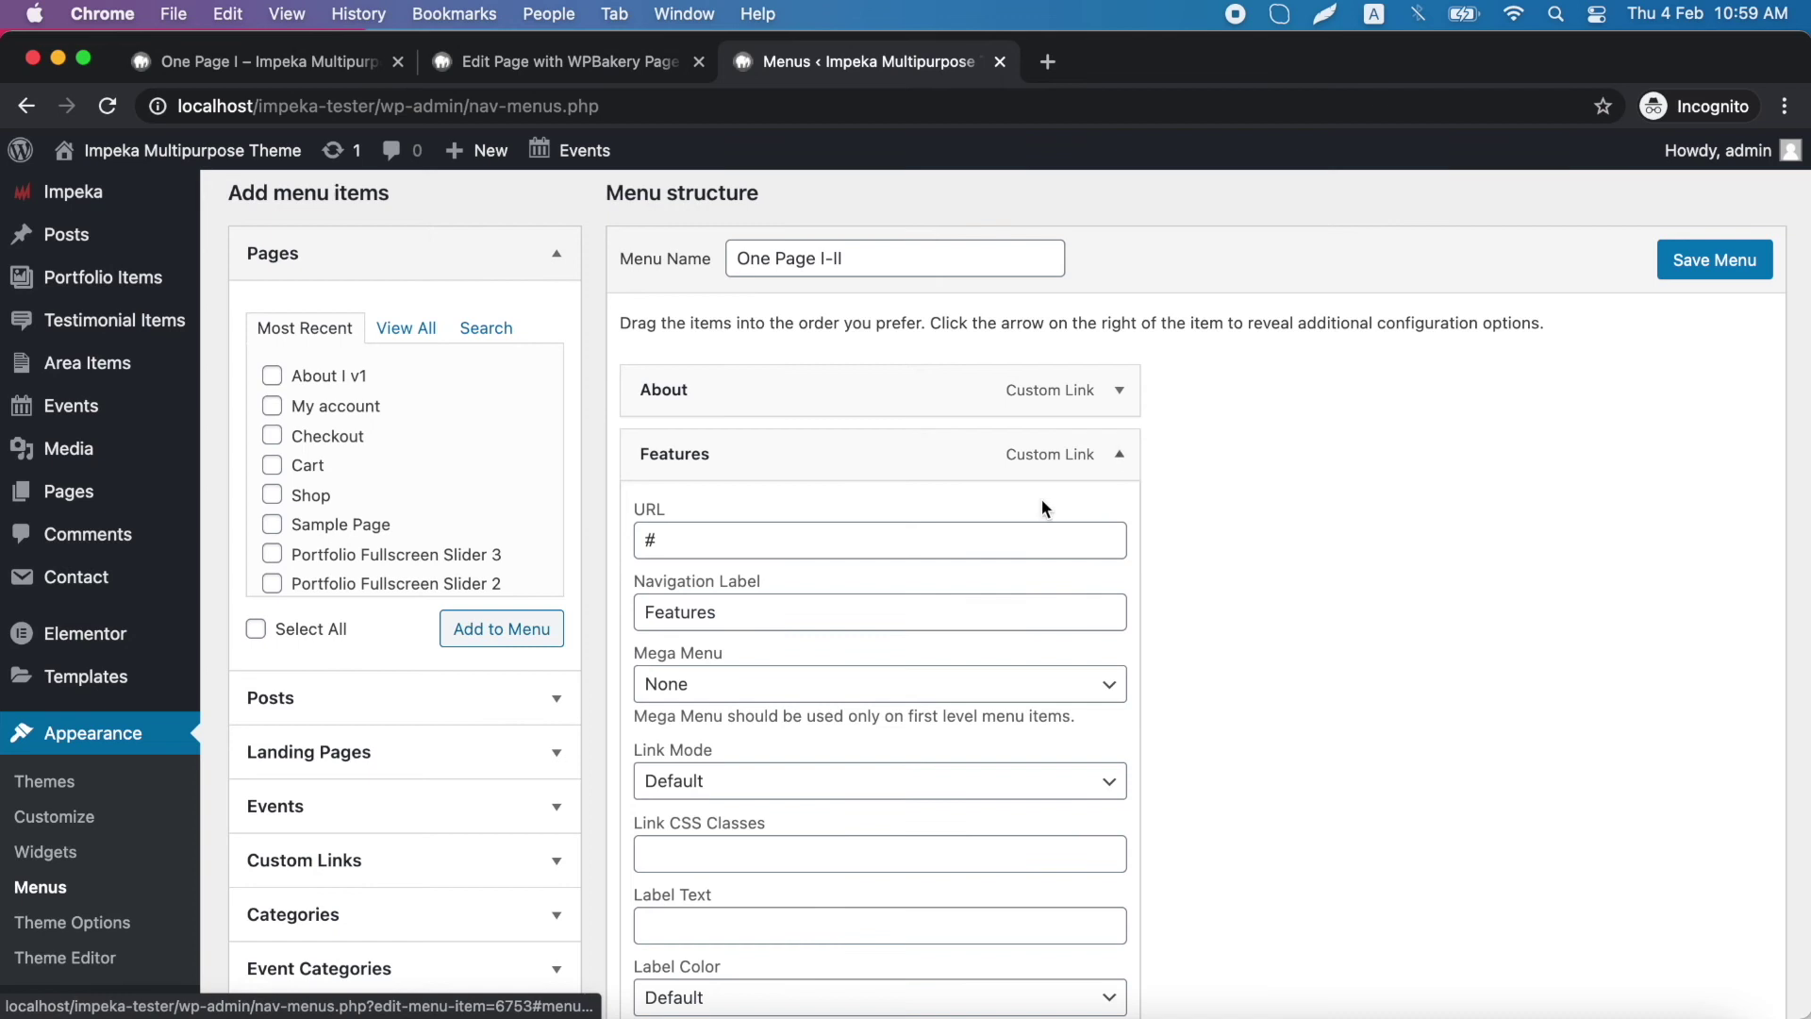
left_click(975, 537)
type("feat")
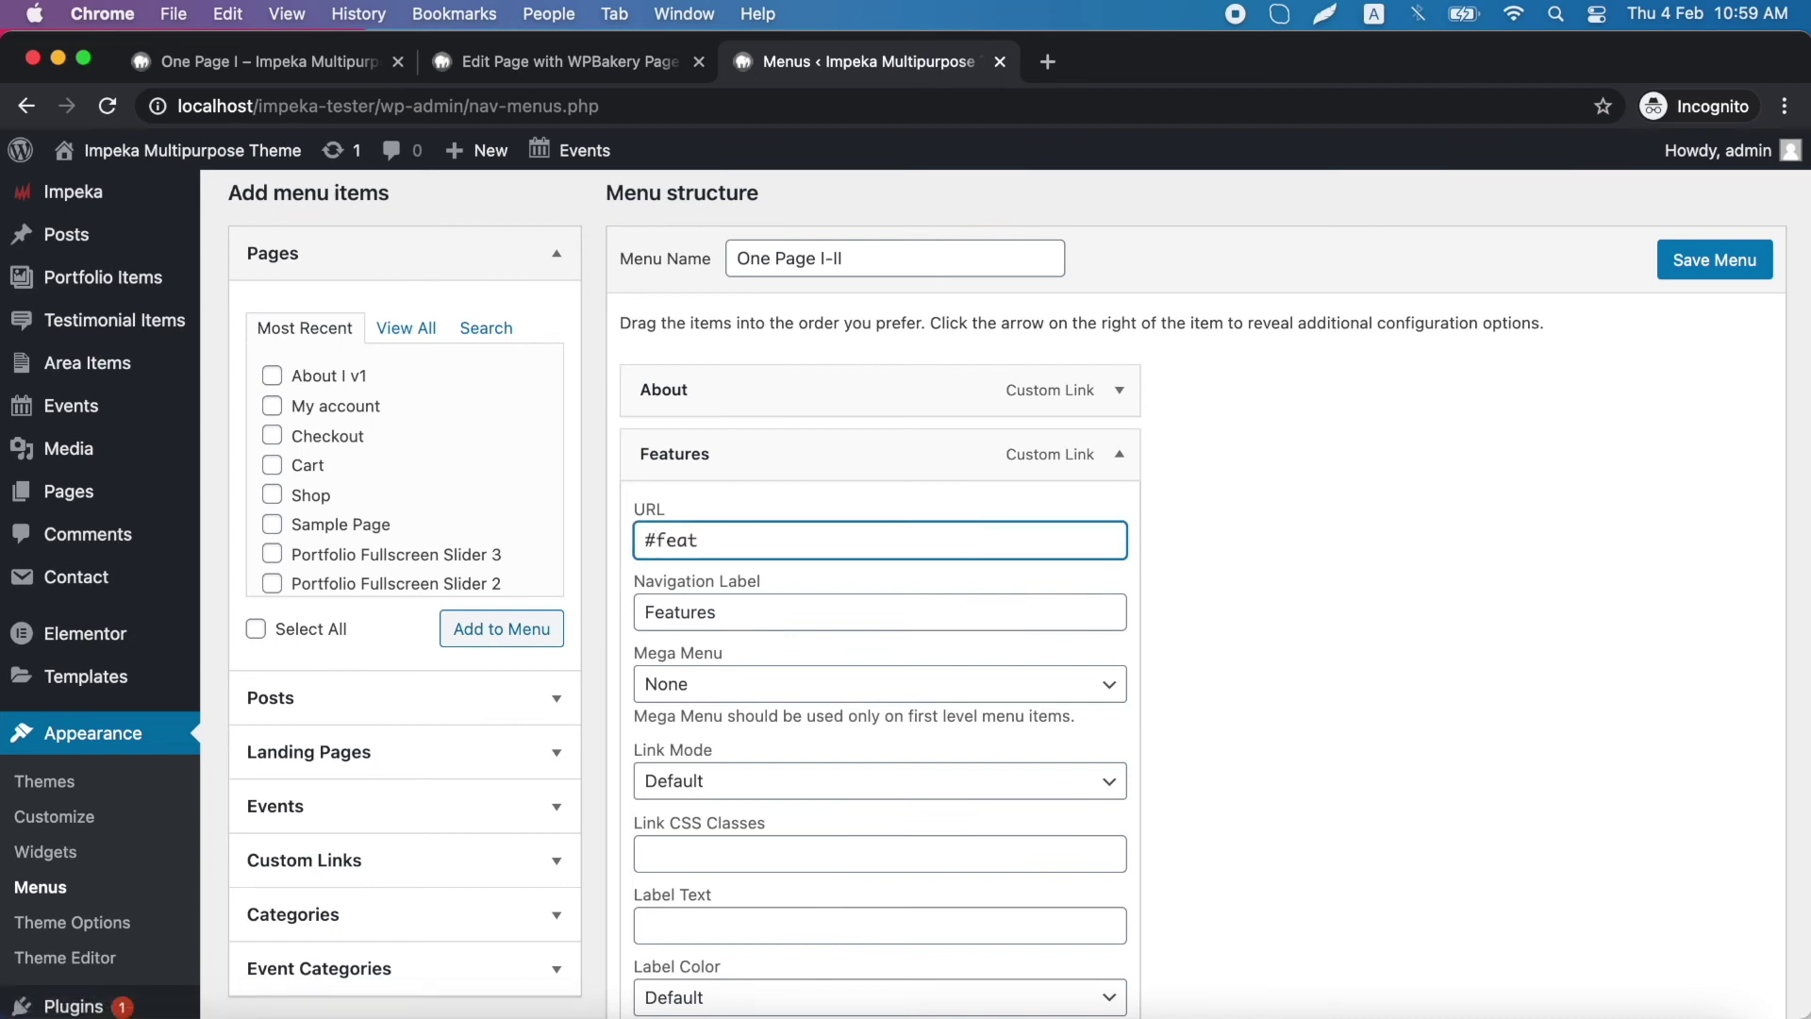
type("ures")
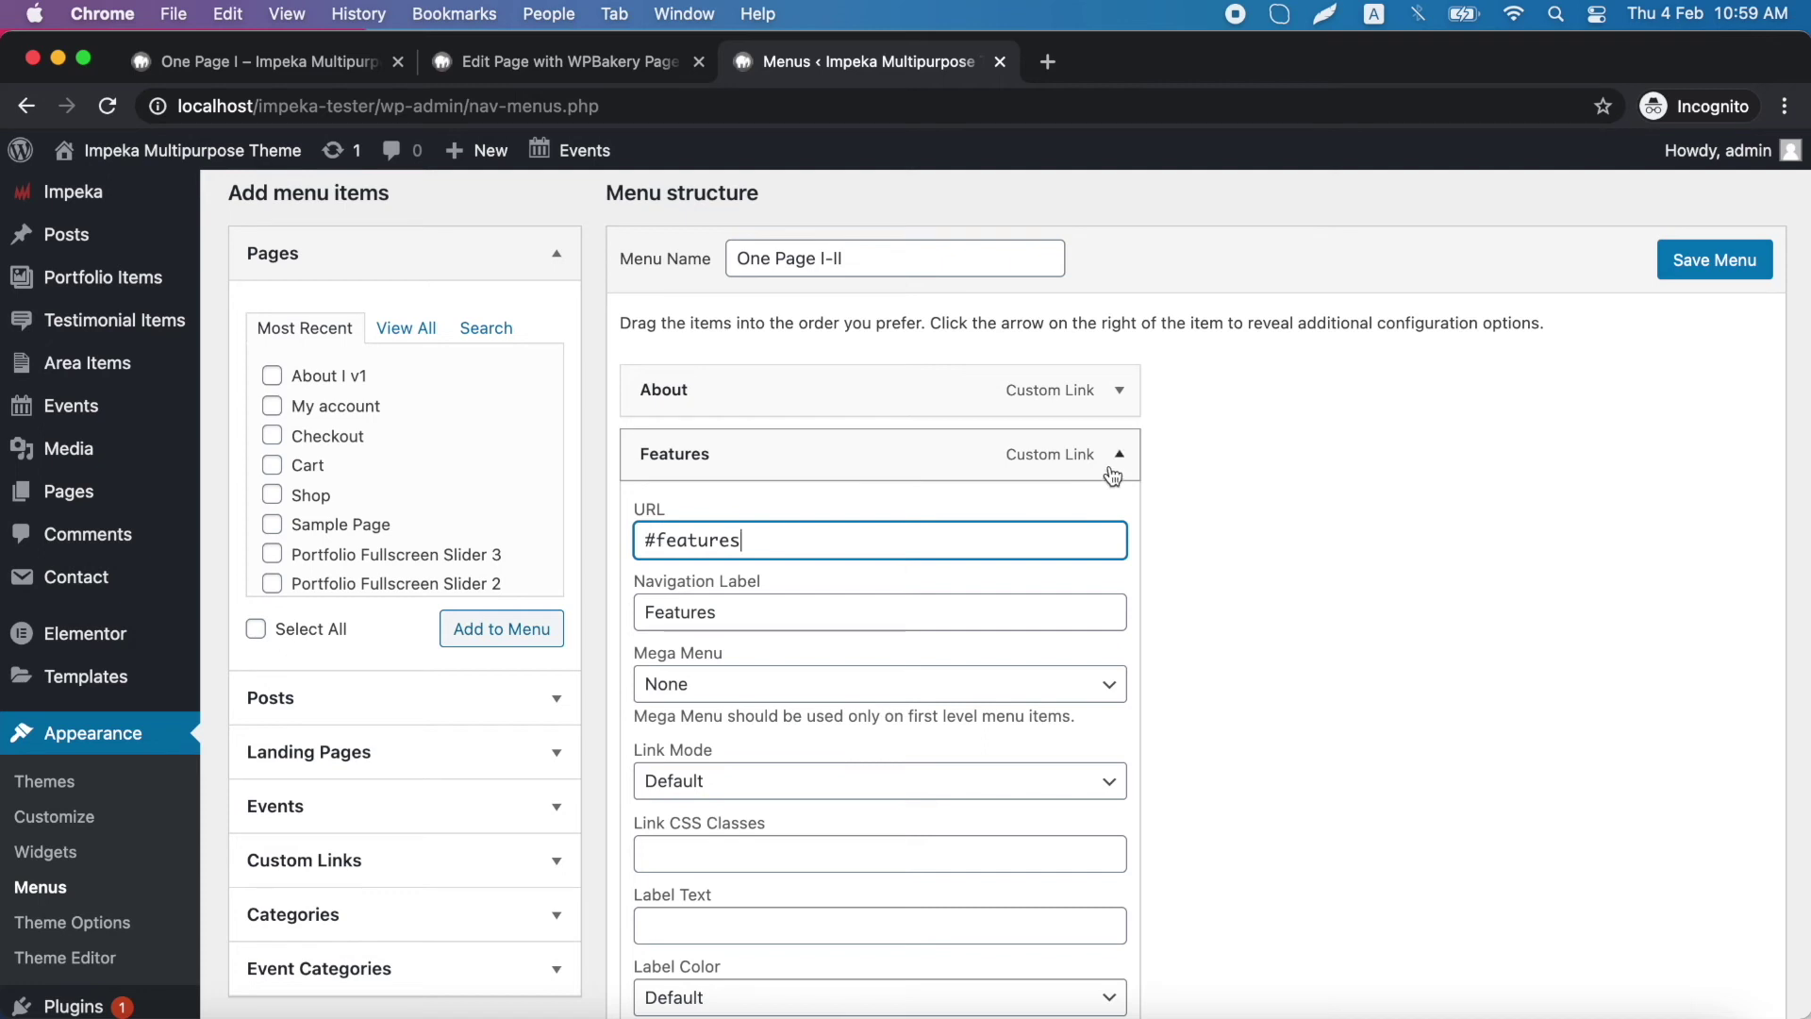
left_click(1116, 457)
Point Our team and Our plans to #team and #pricing, then save the menu.
left_click(1119, 518)
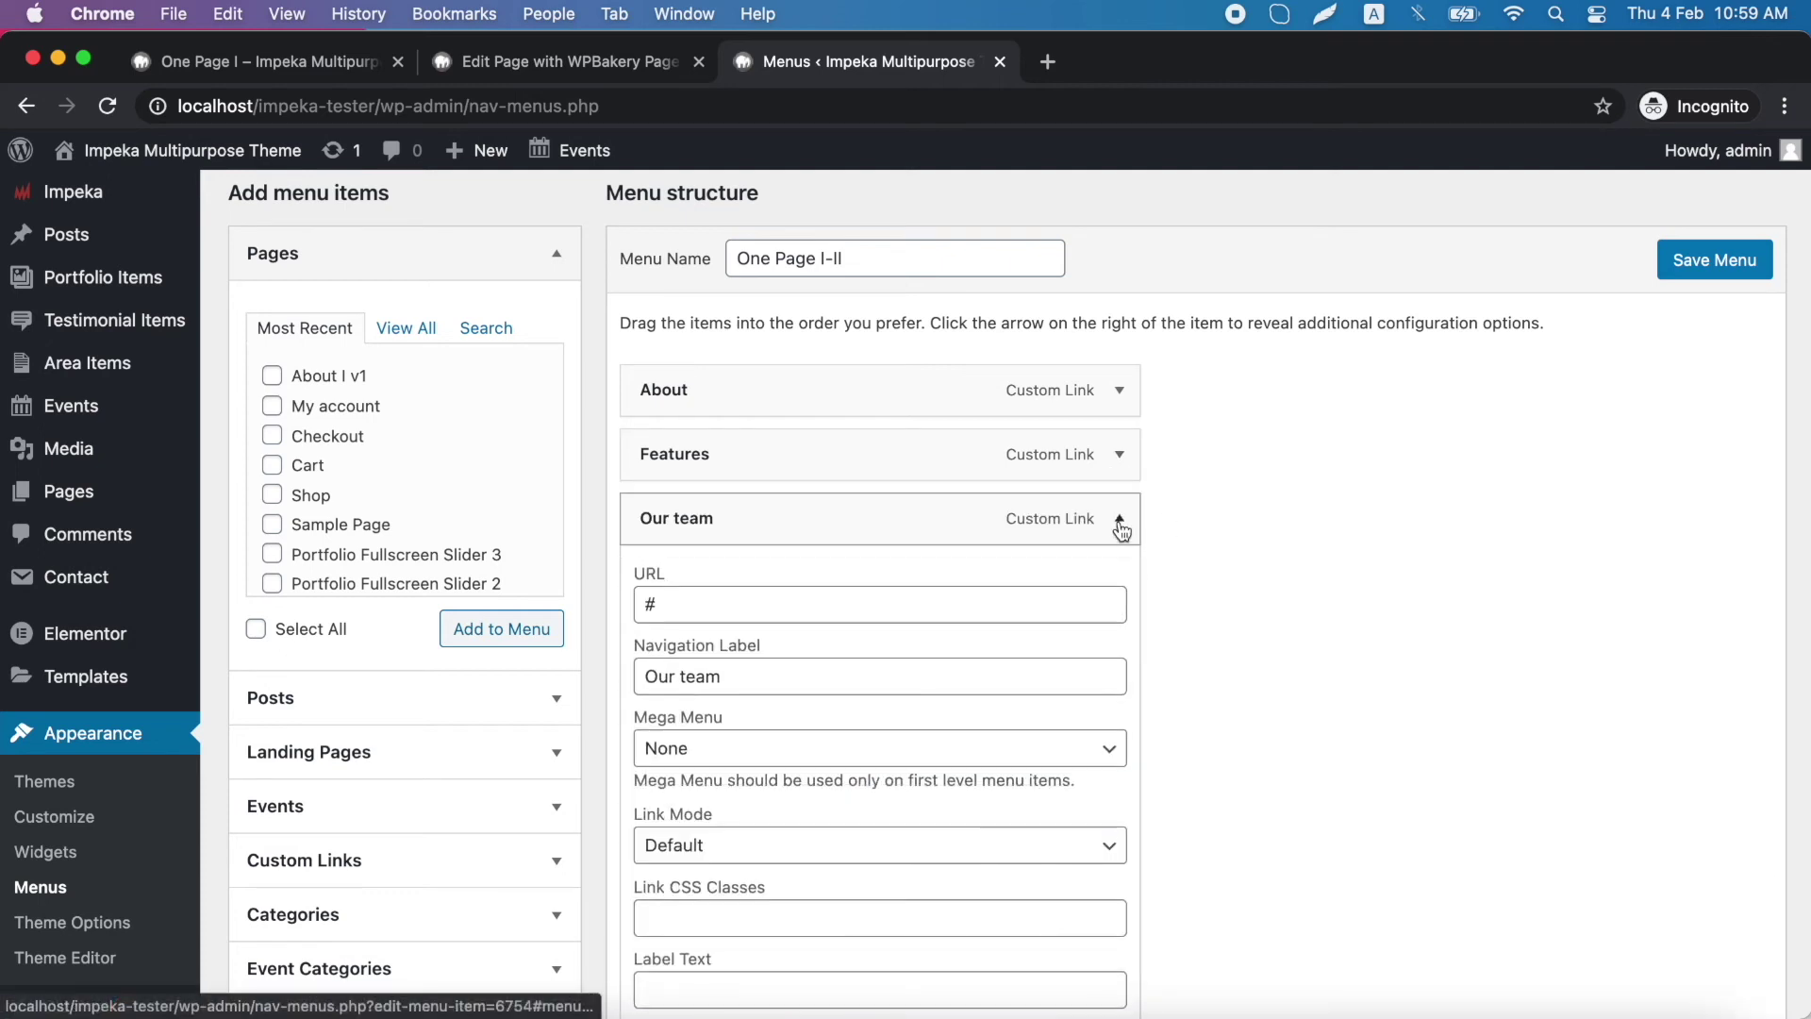
left_click(945, 607)
type("team")
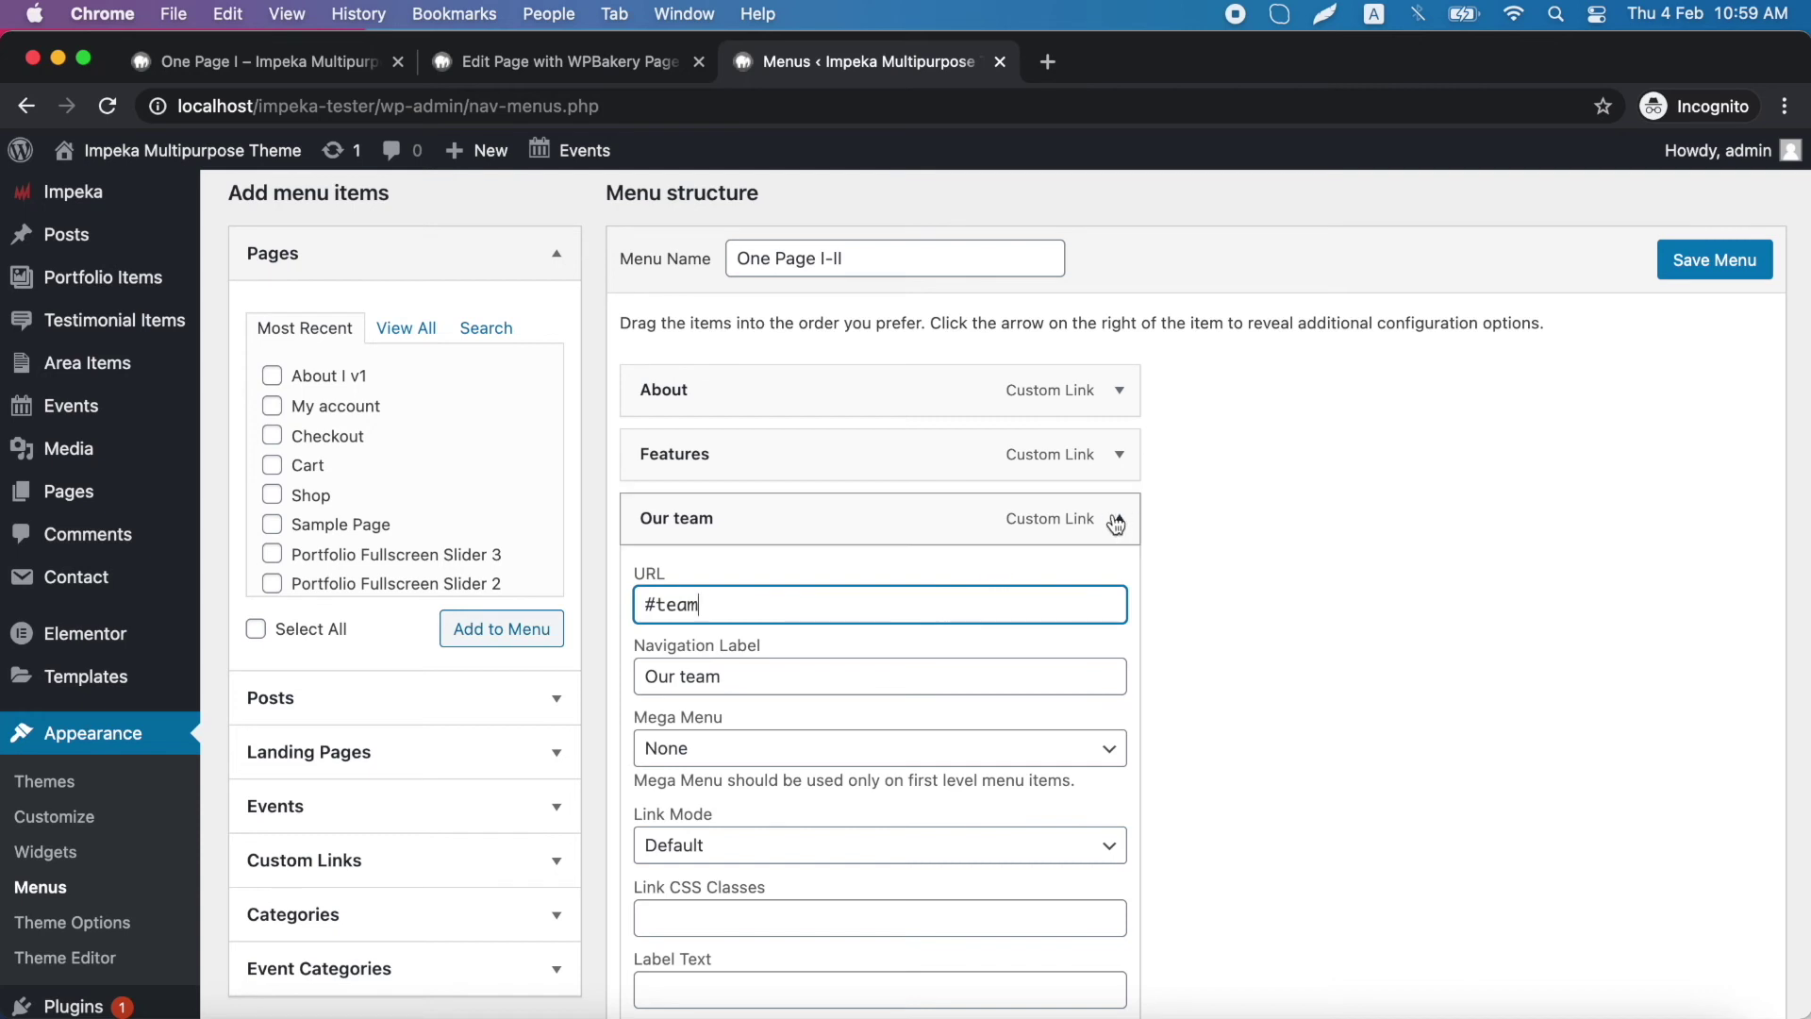
left_click(1119, 520)
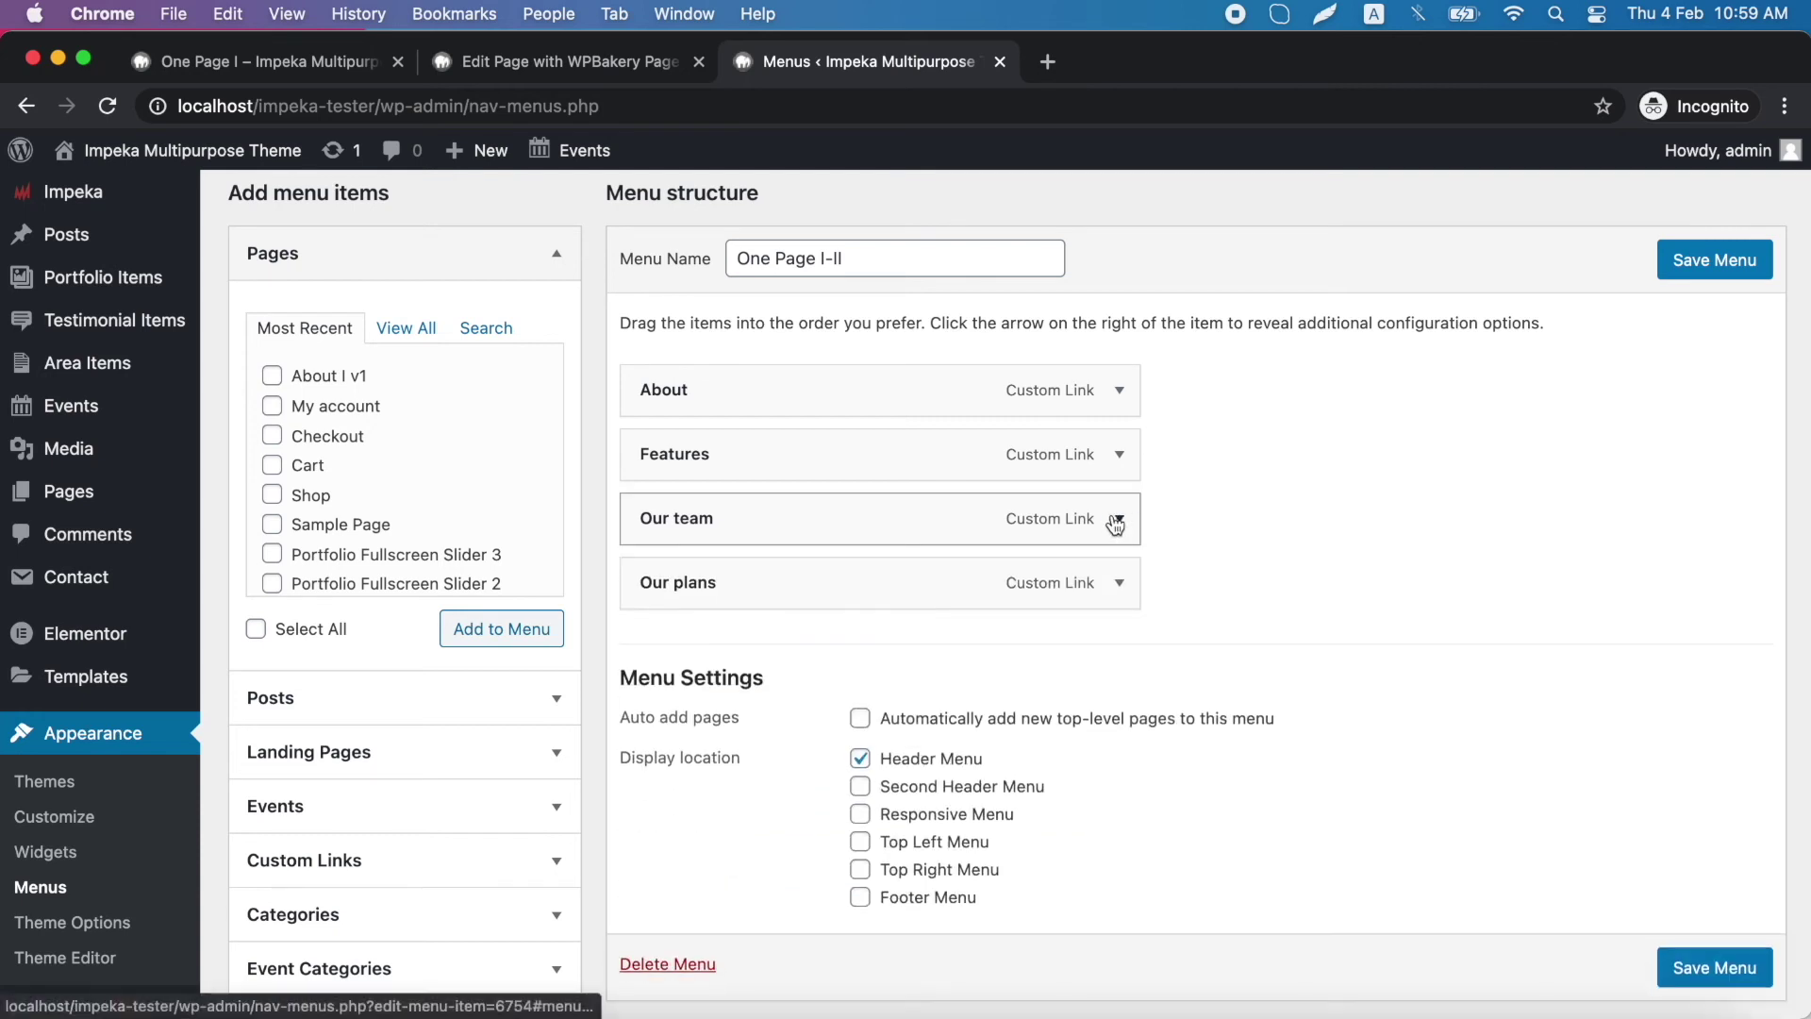
left_click(1118, 583)
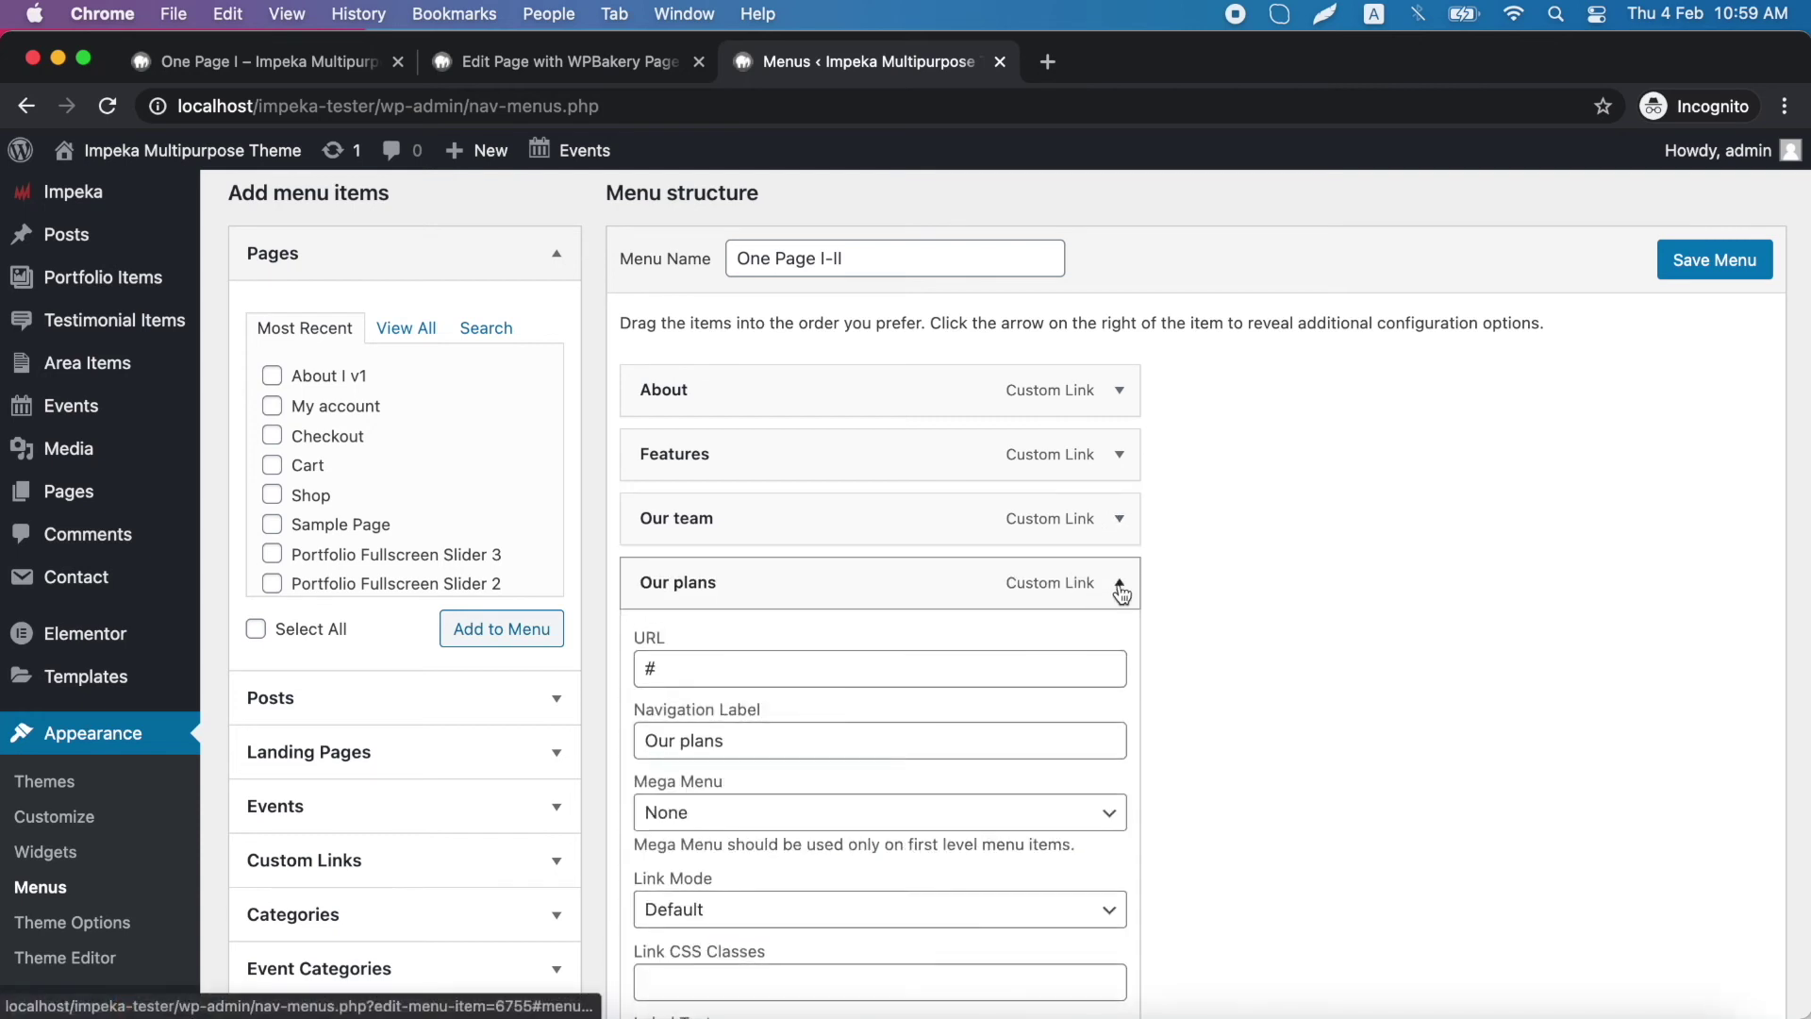
left_click(897, 661)
type("pri")
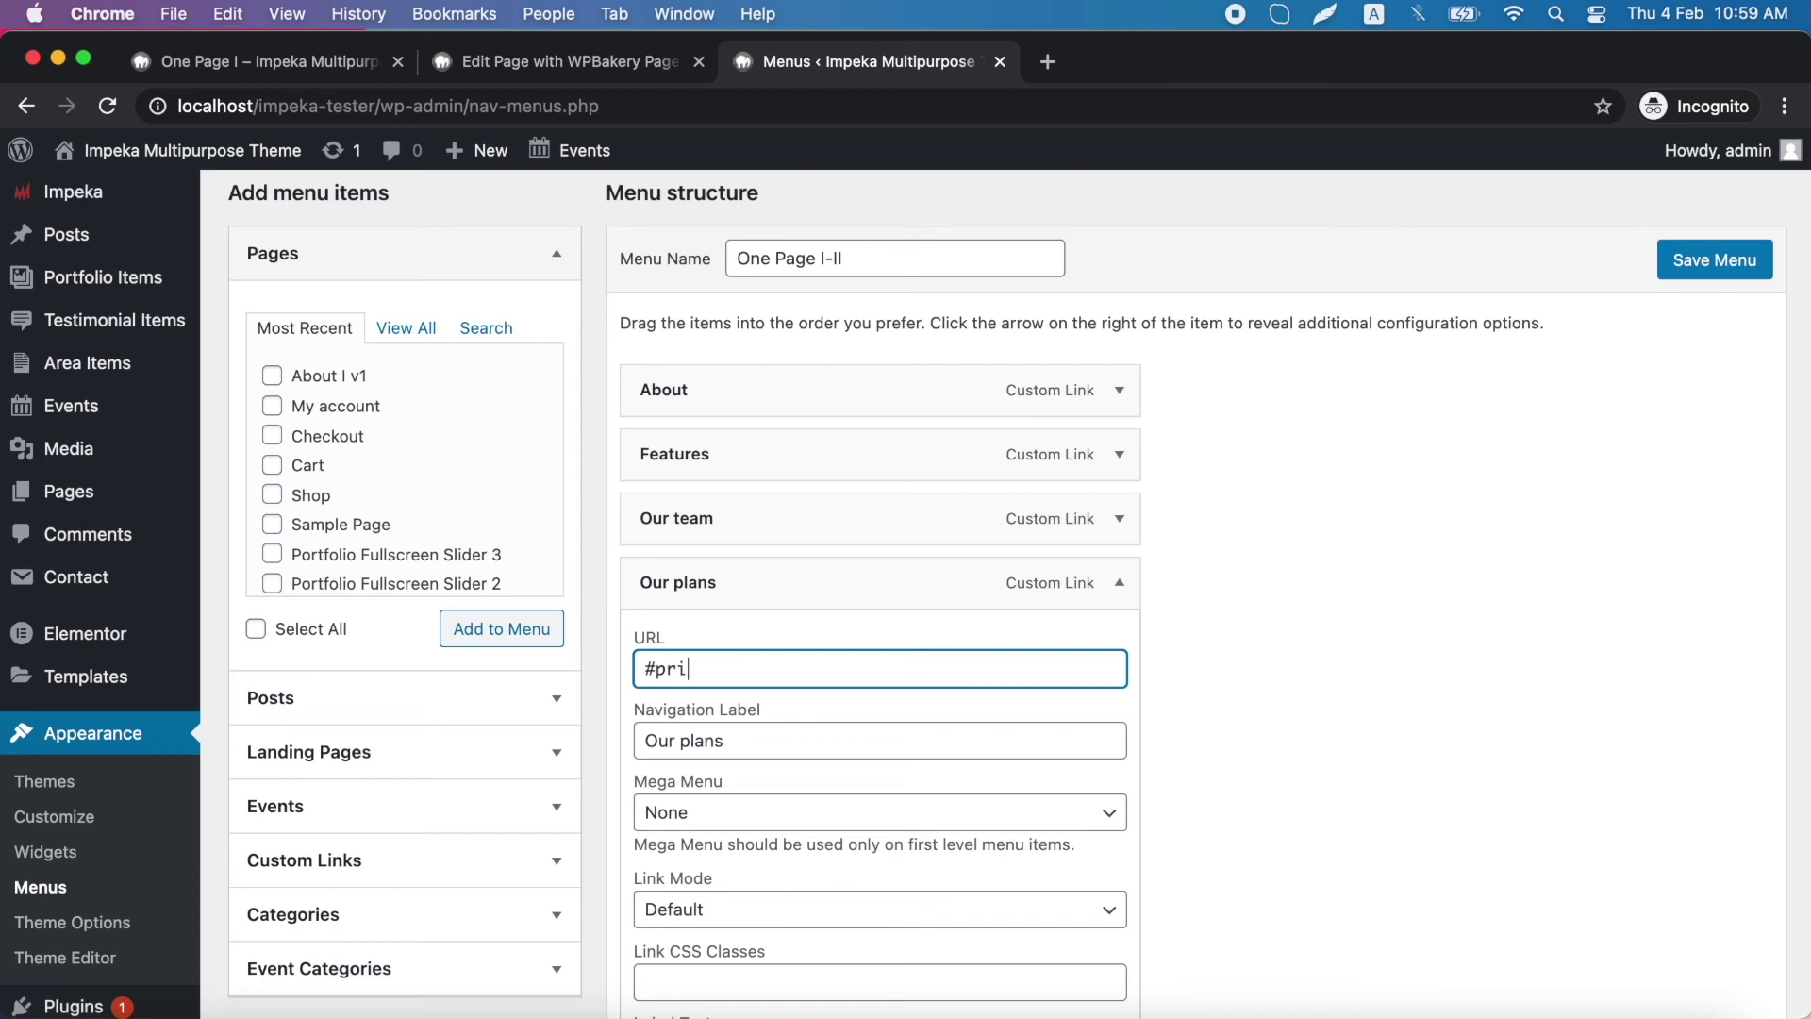
type("cing")
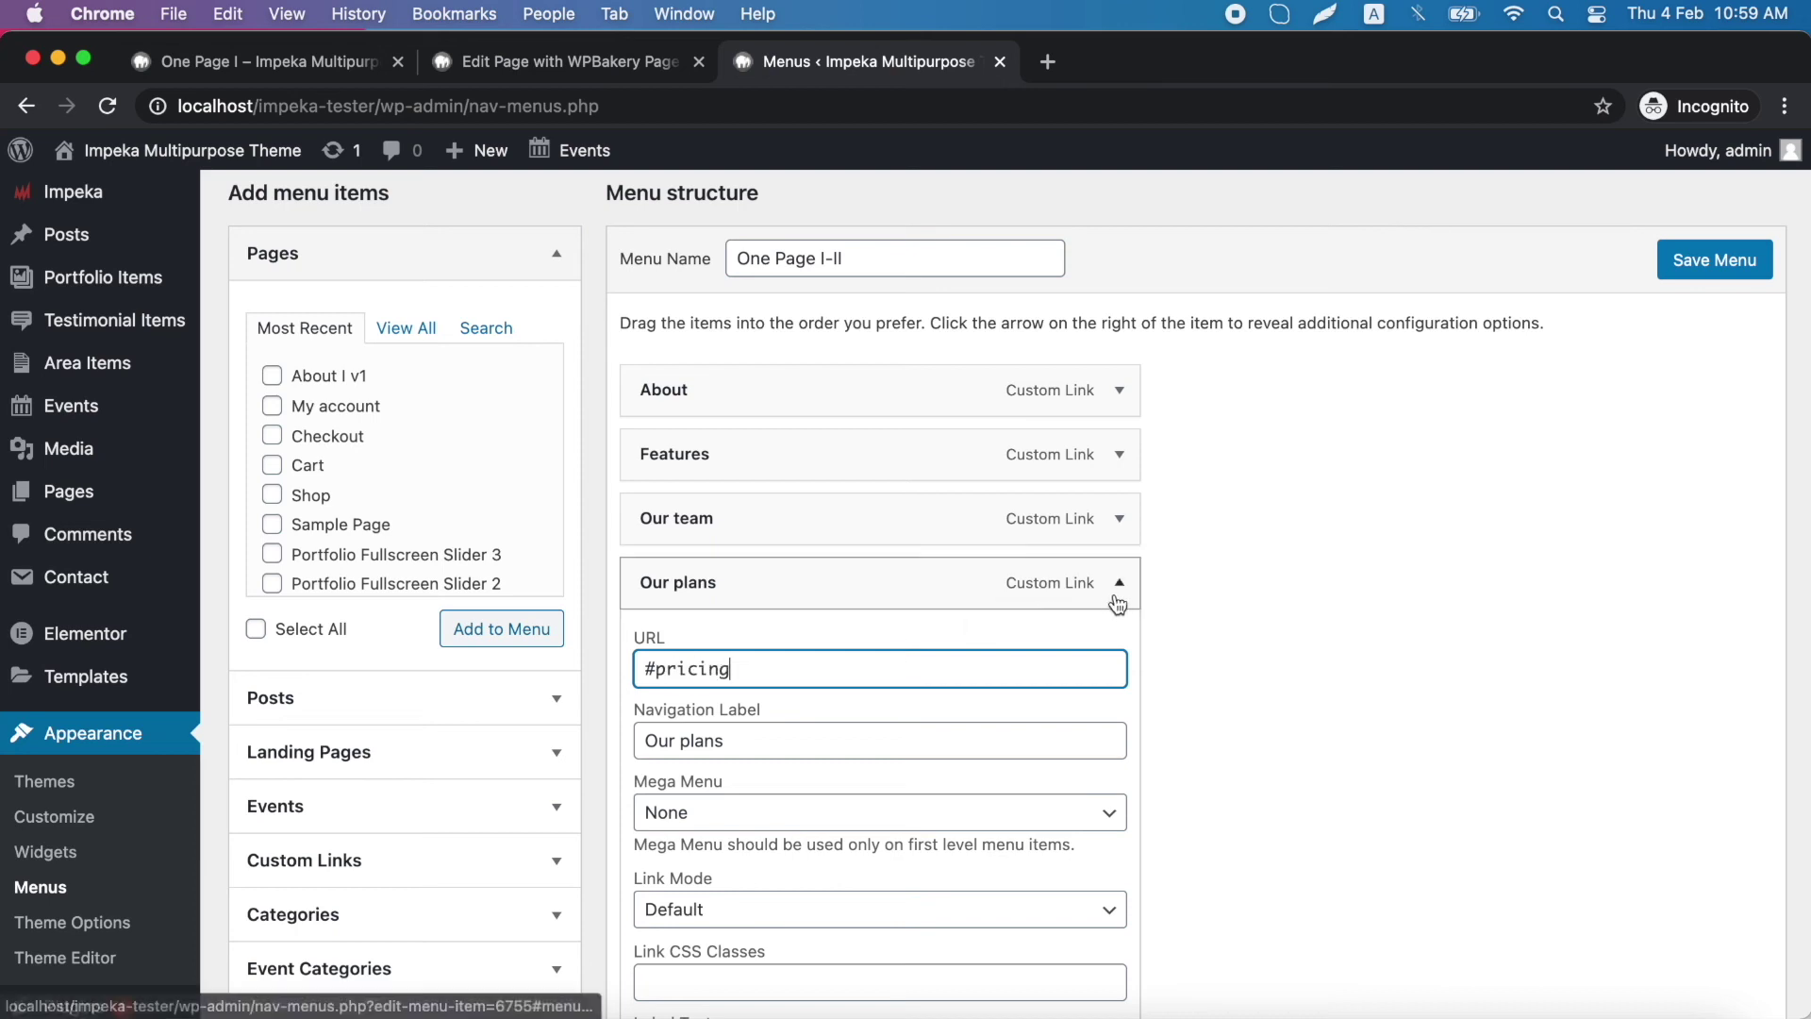
left_click(1115, 596)
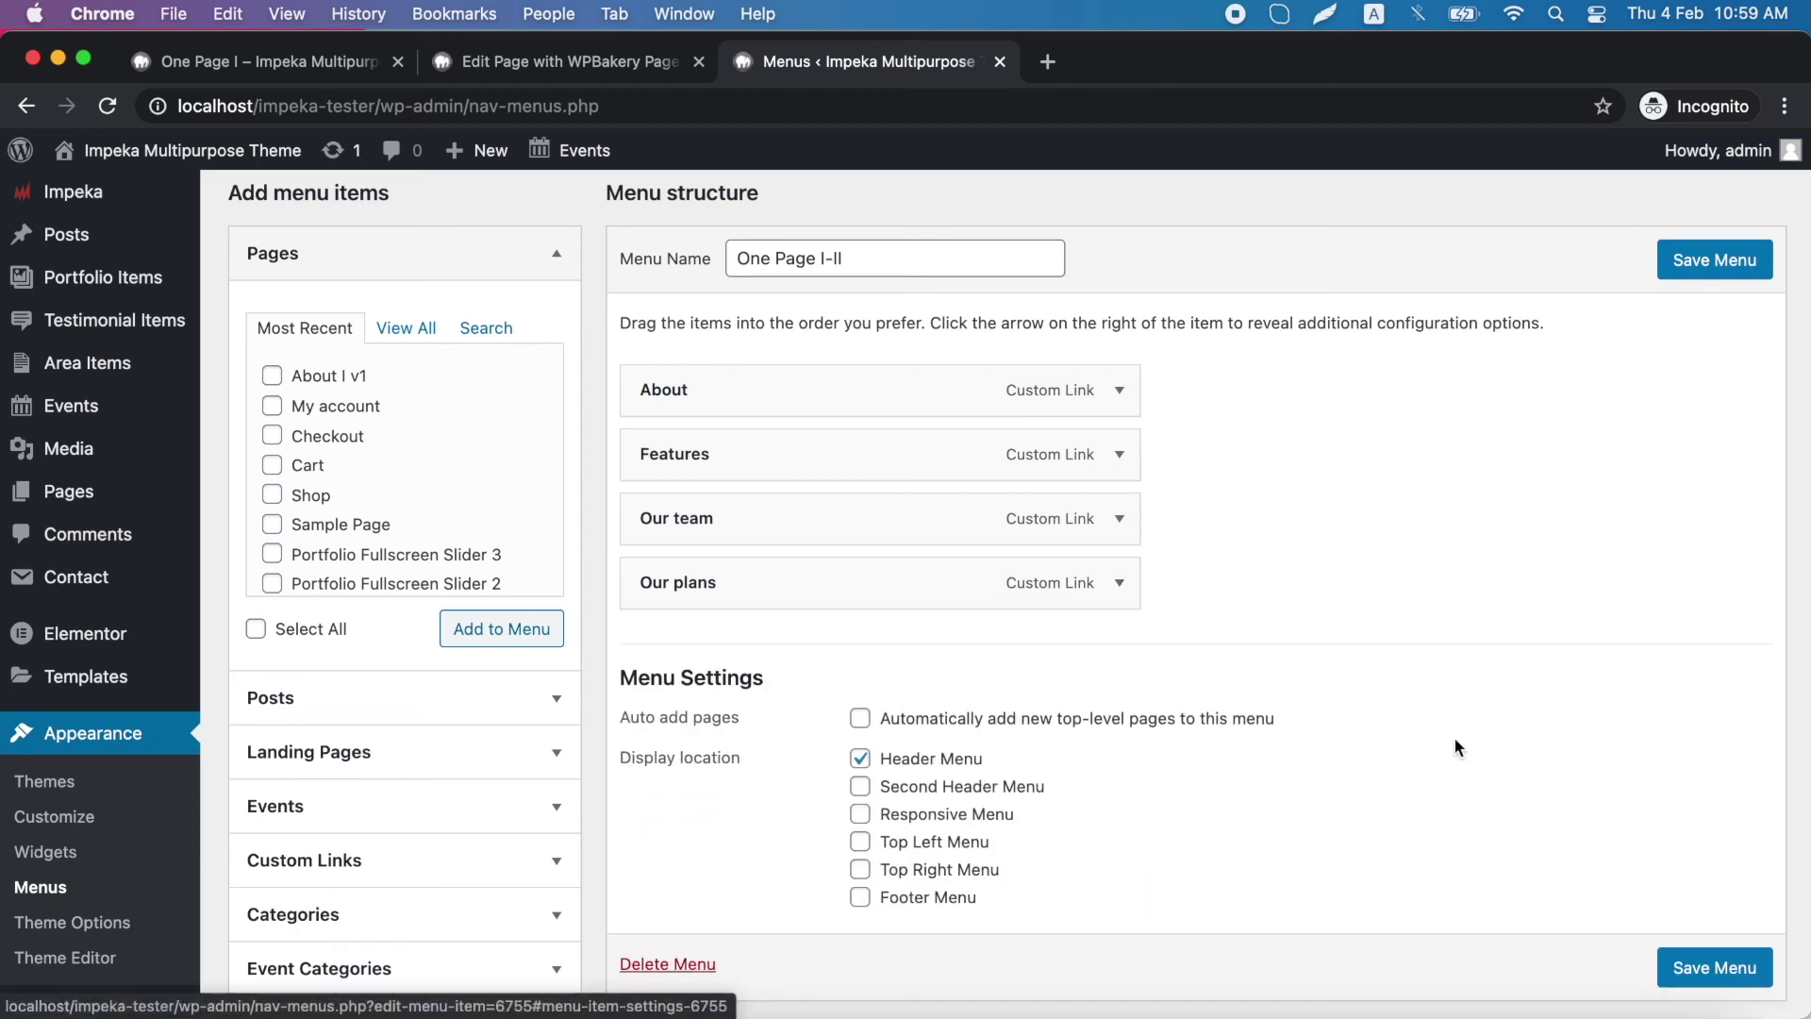
left_click(1740, 962)
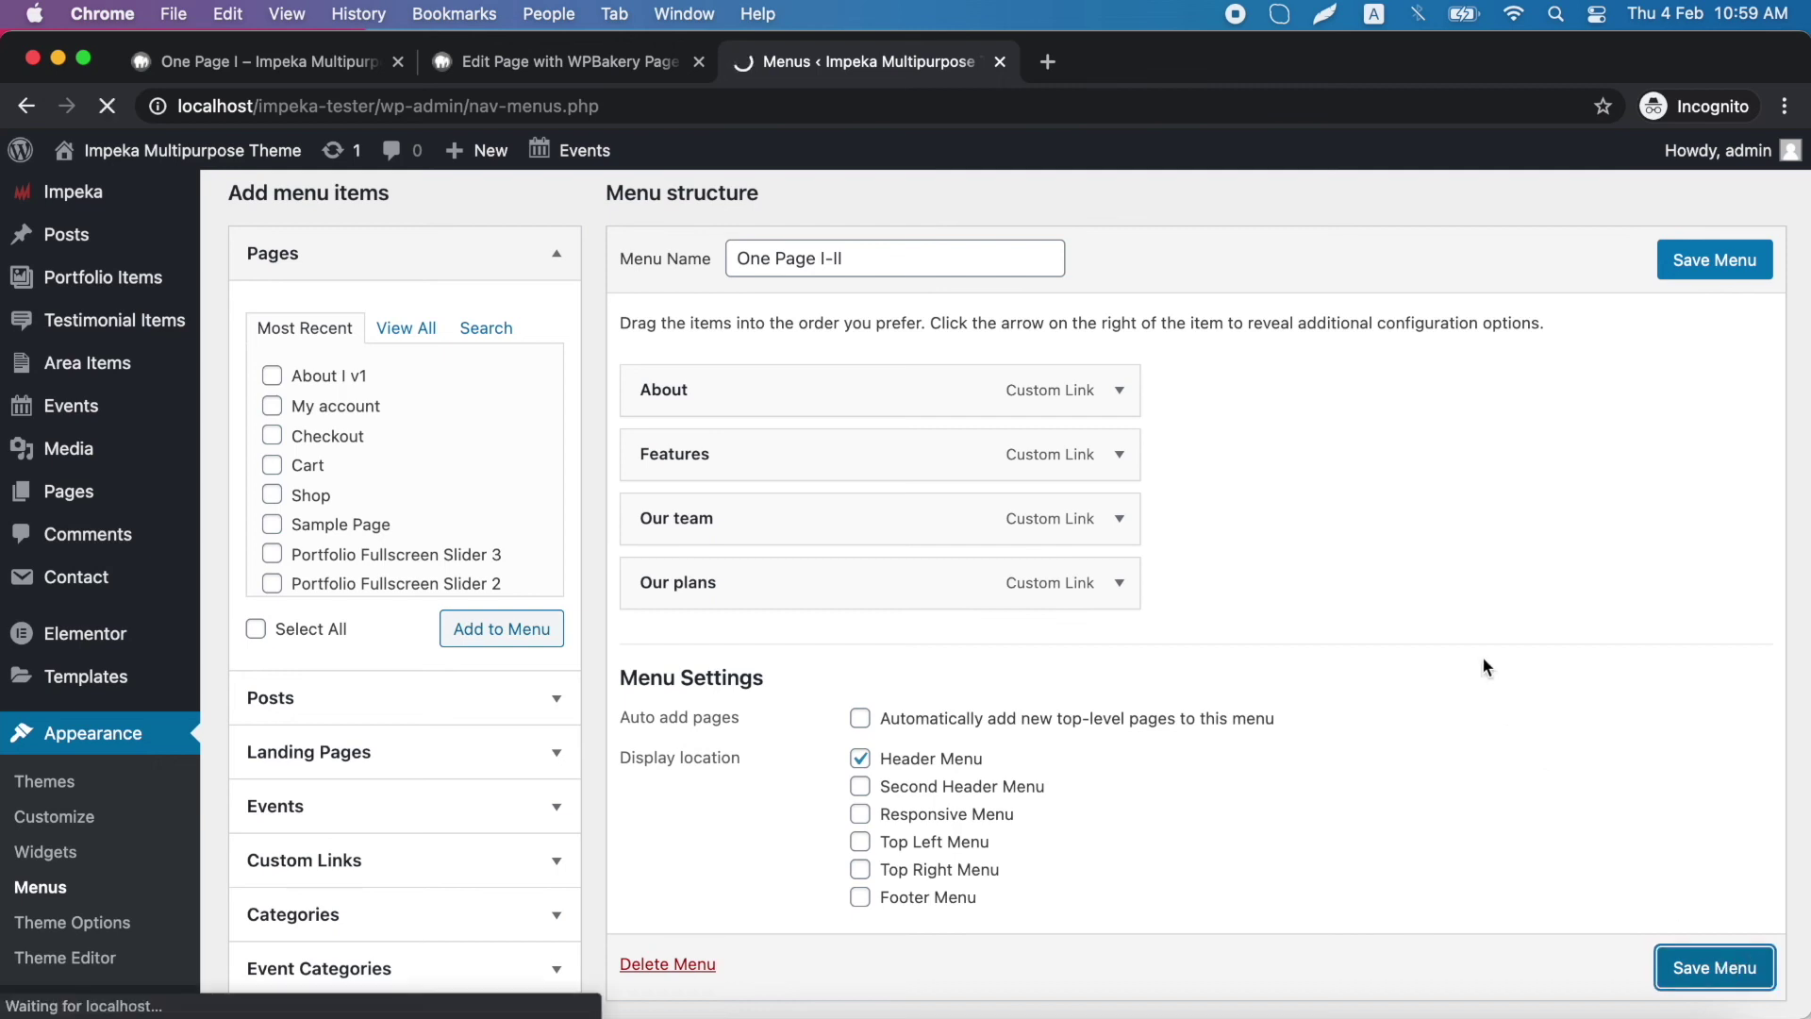
On the live One Page I site, follow About, Features, Our team, Our plans, then About again to verify anchor scrolling.
left_click(322, 60)
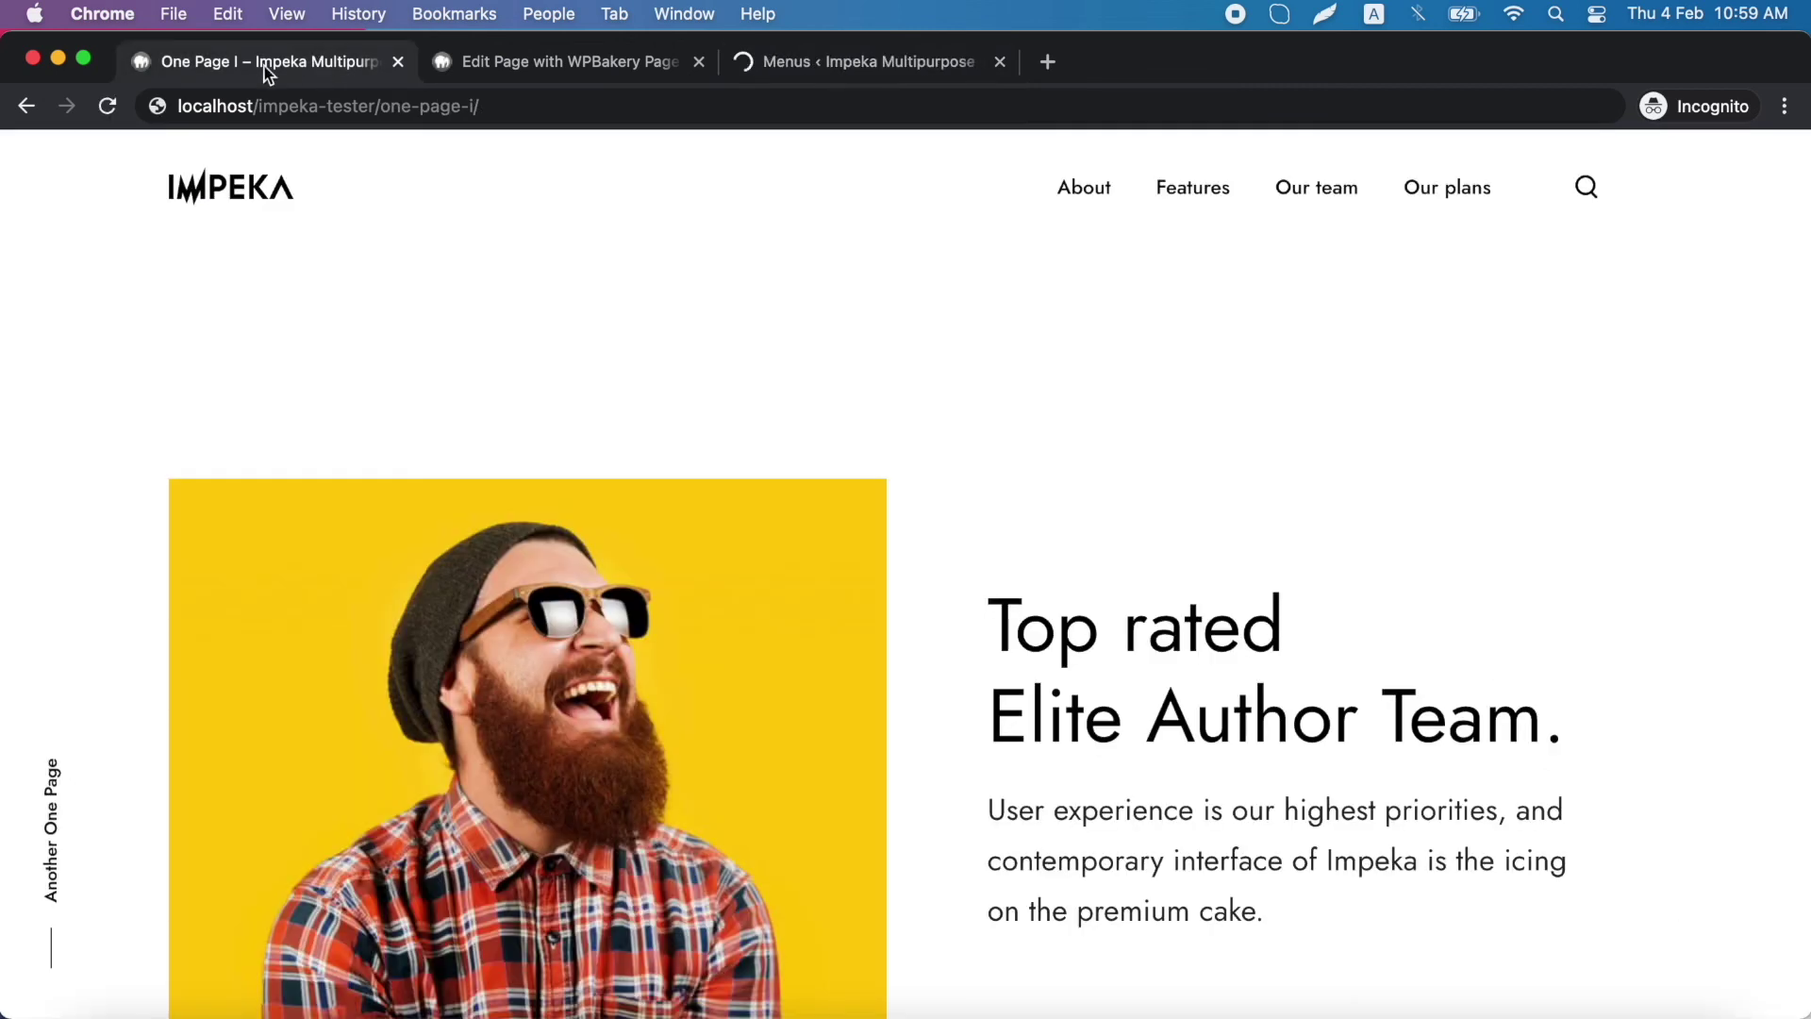
left_click(109, 107)
type("#about")
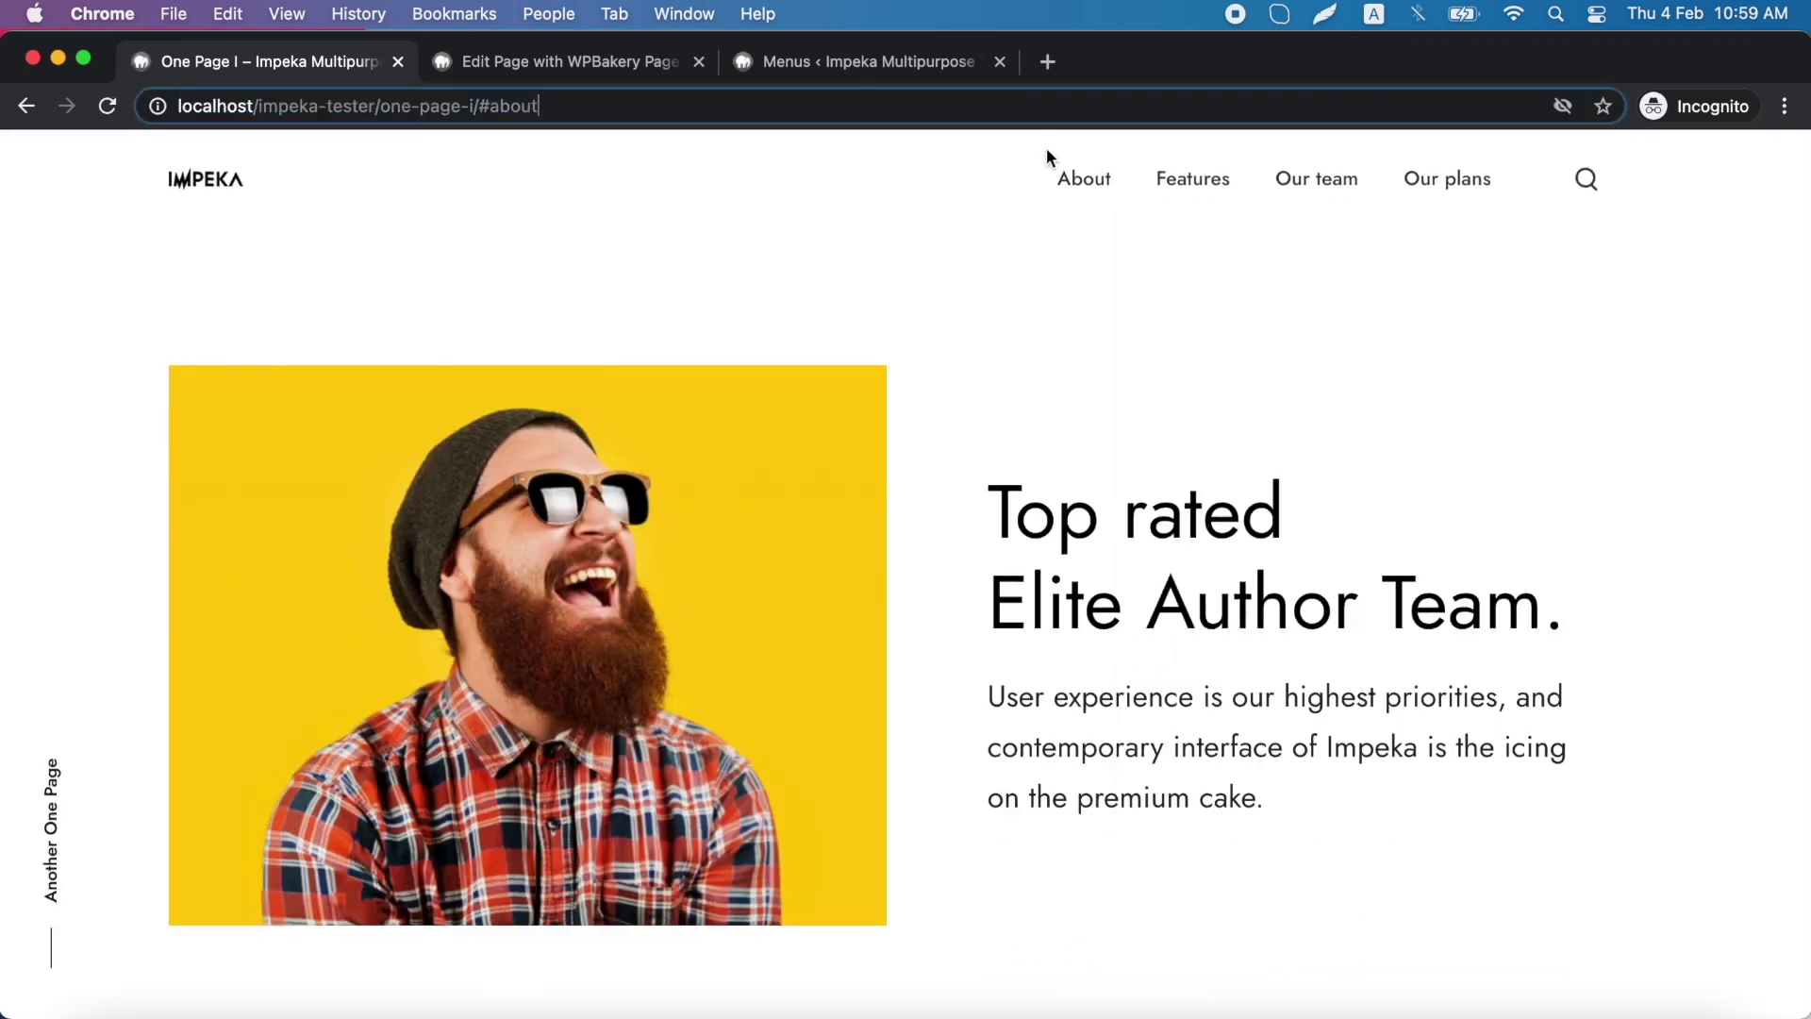
left_click(1192, 166)
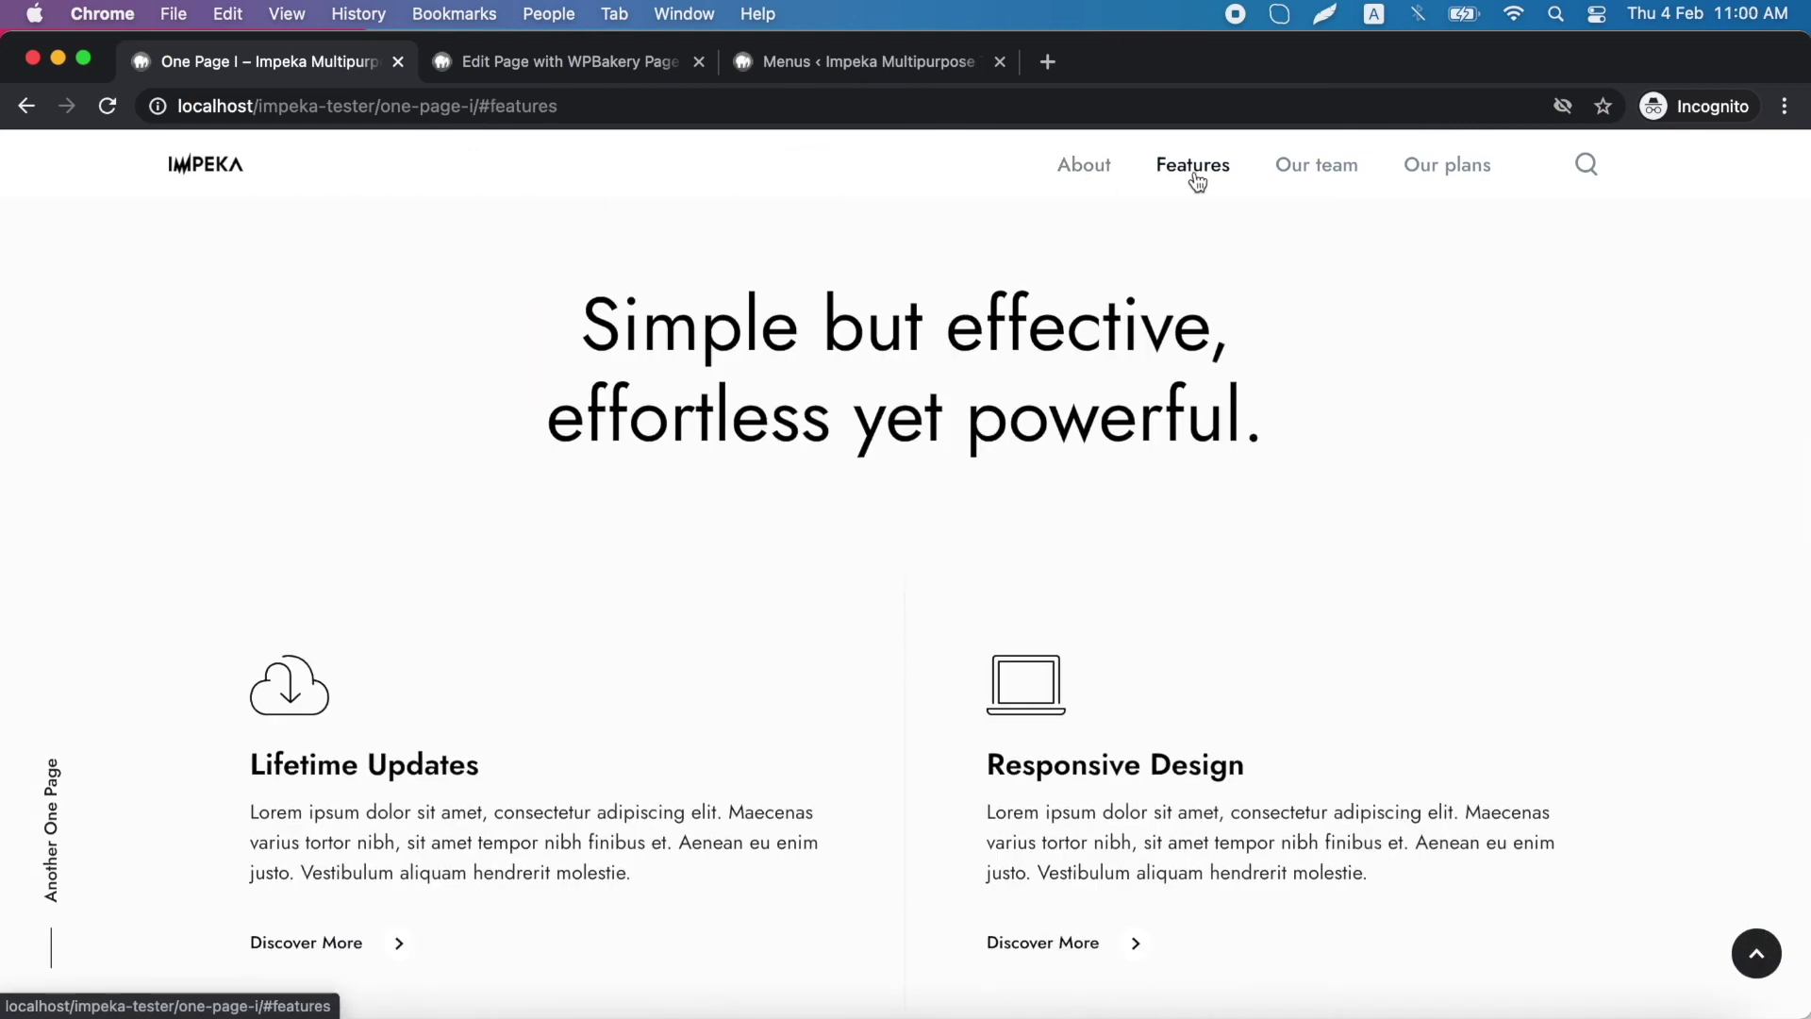
left_click(1320, 176)
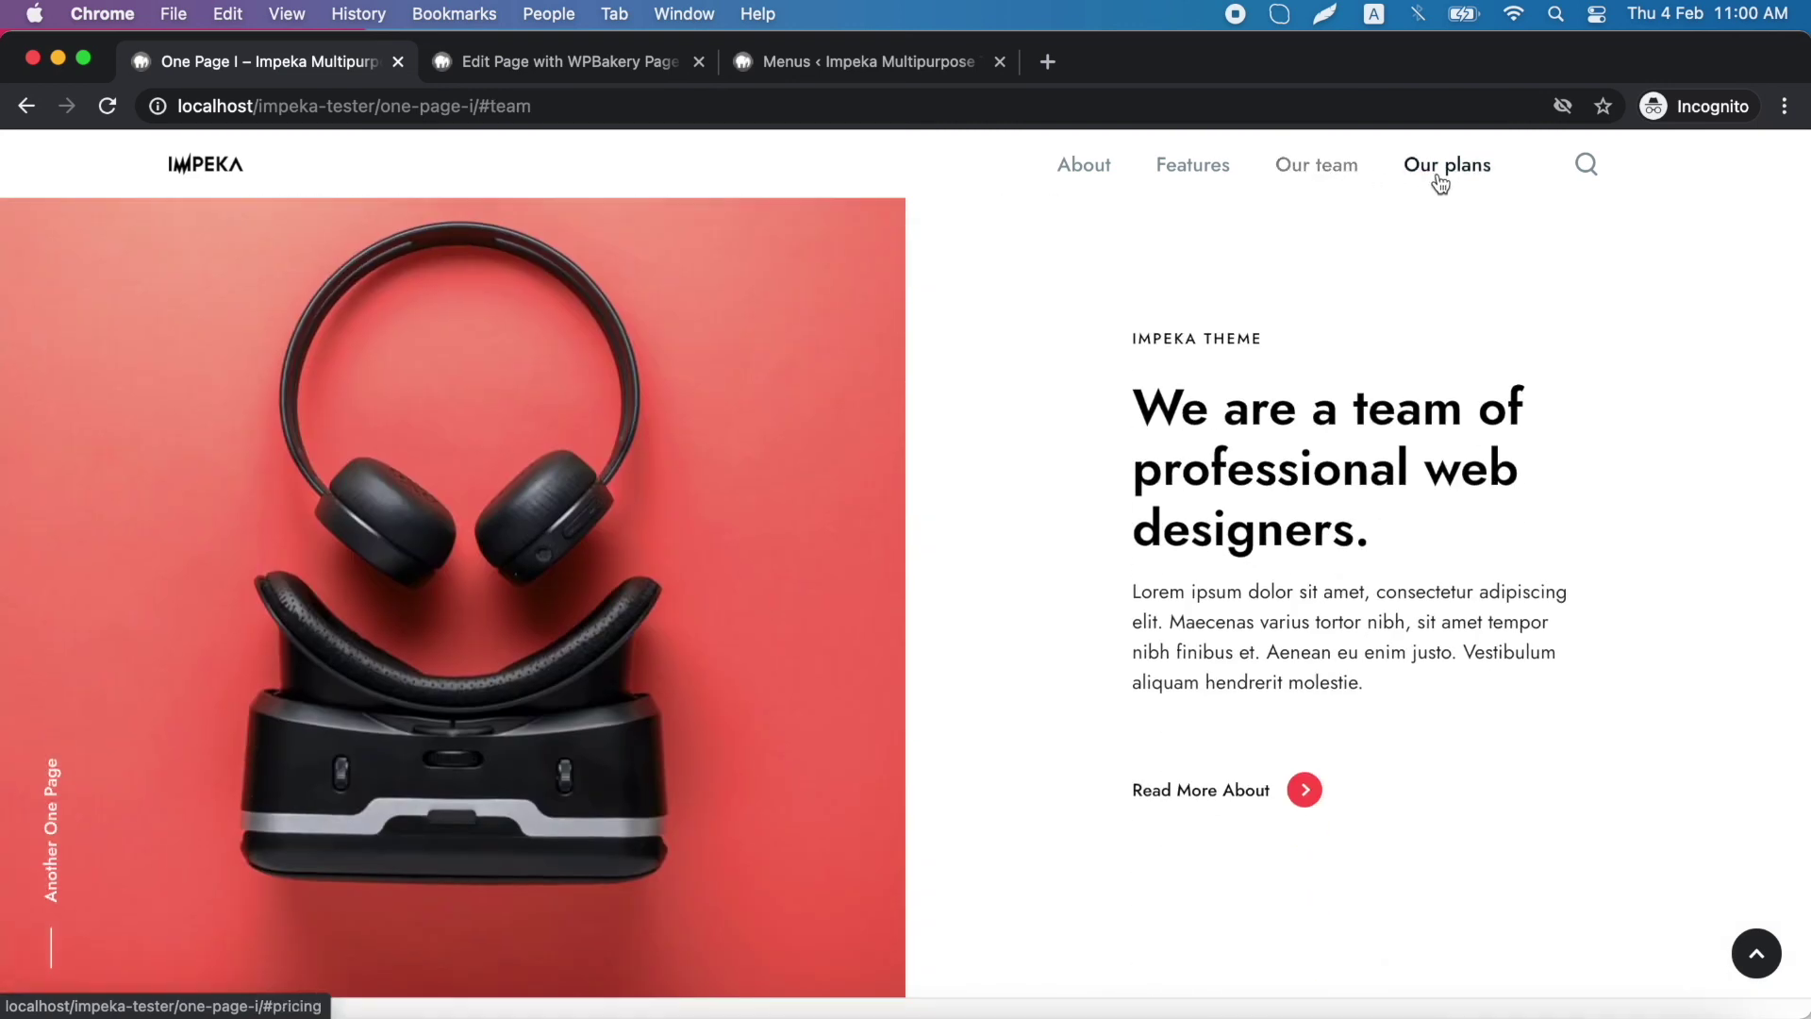
left_click(1440, 176)
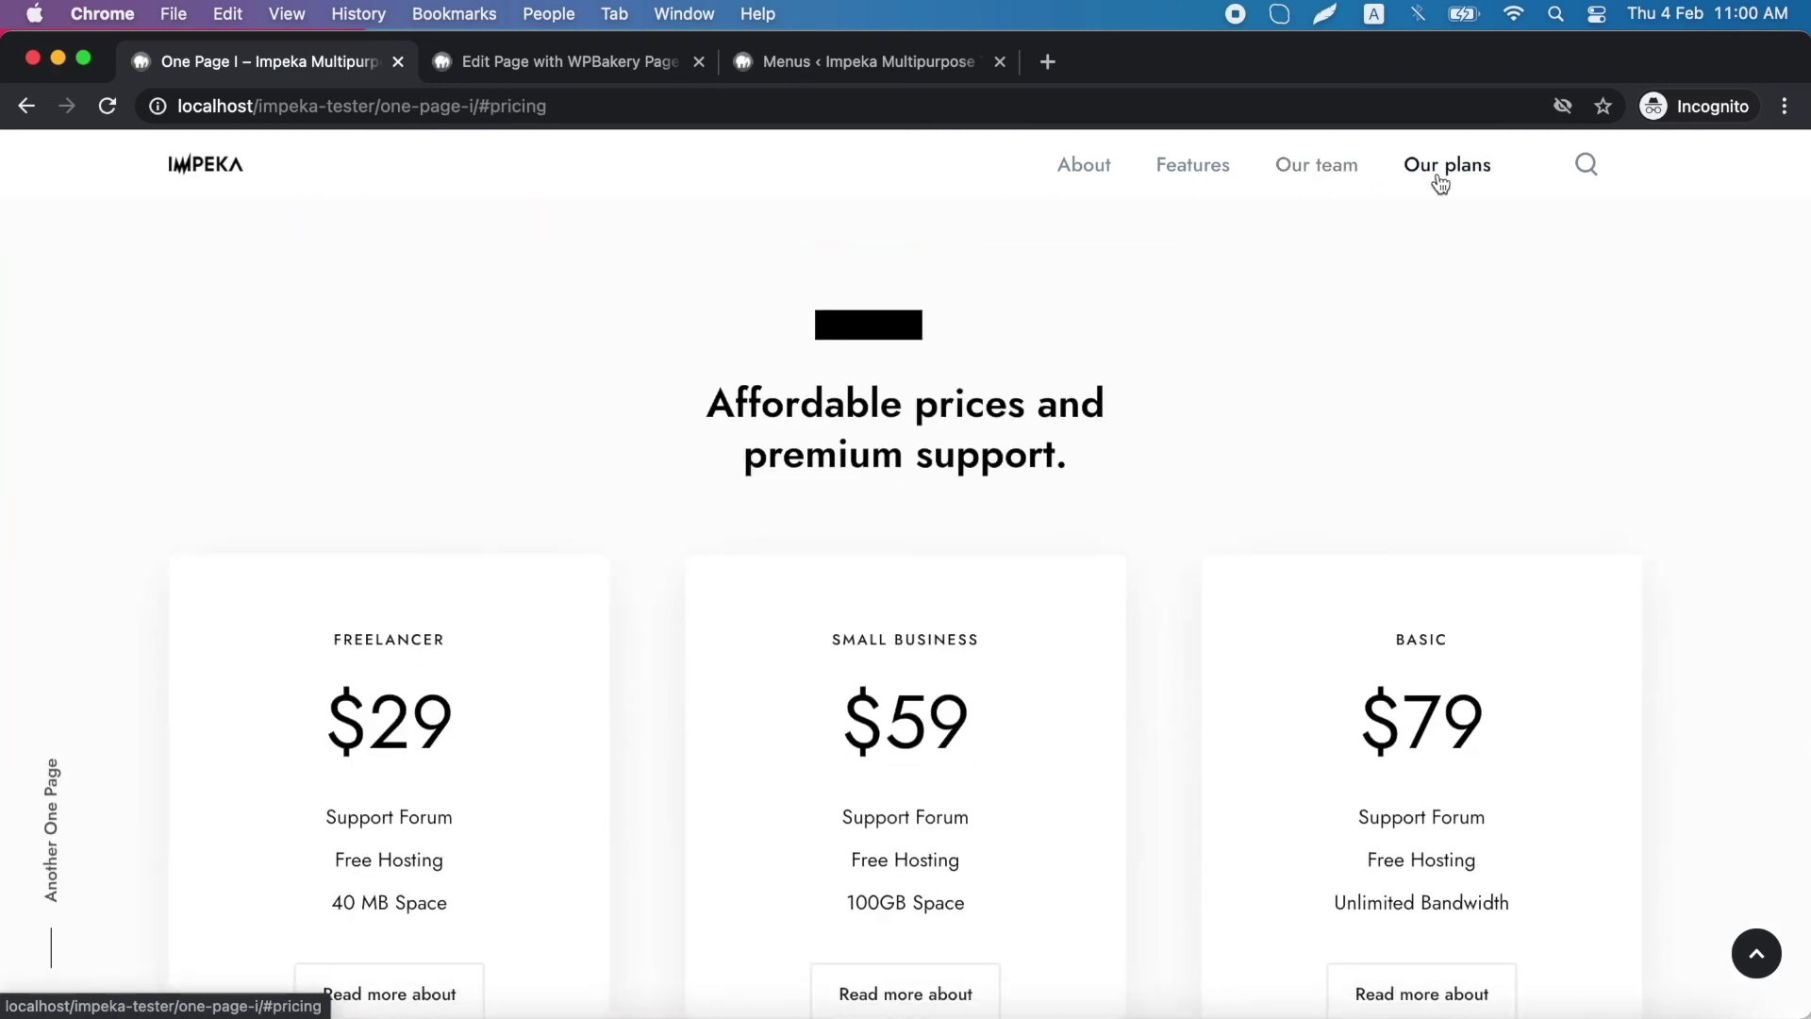
left_click(1086, 176)
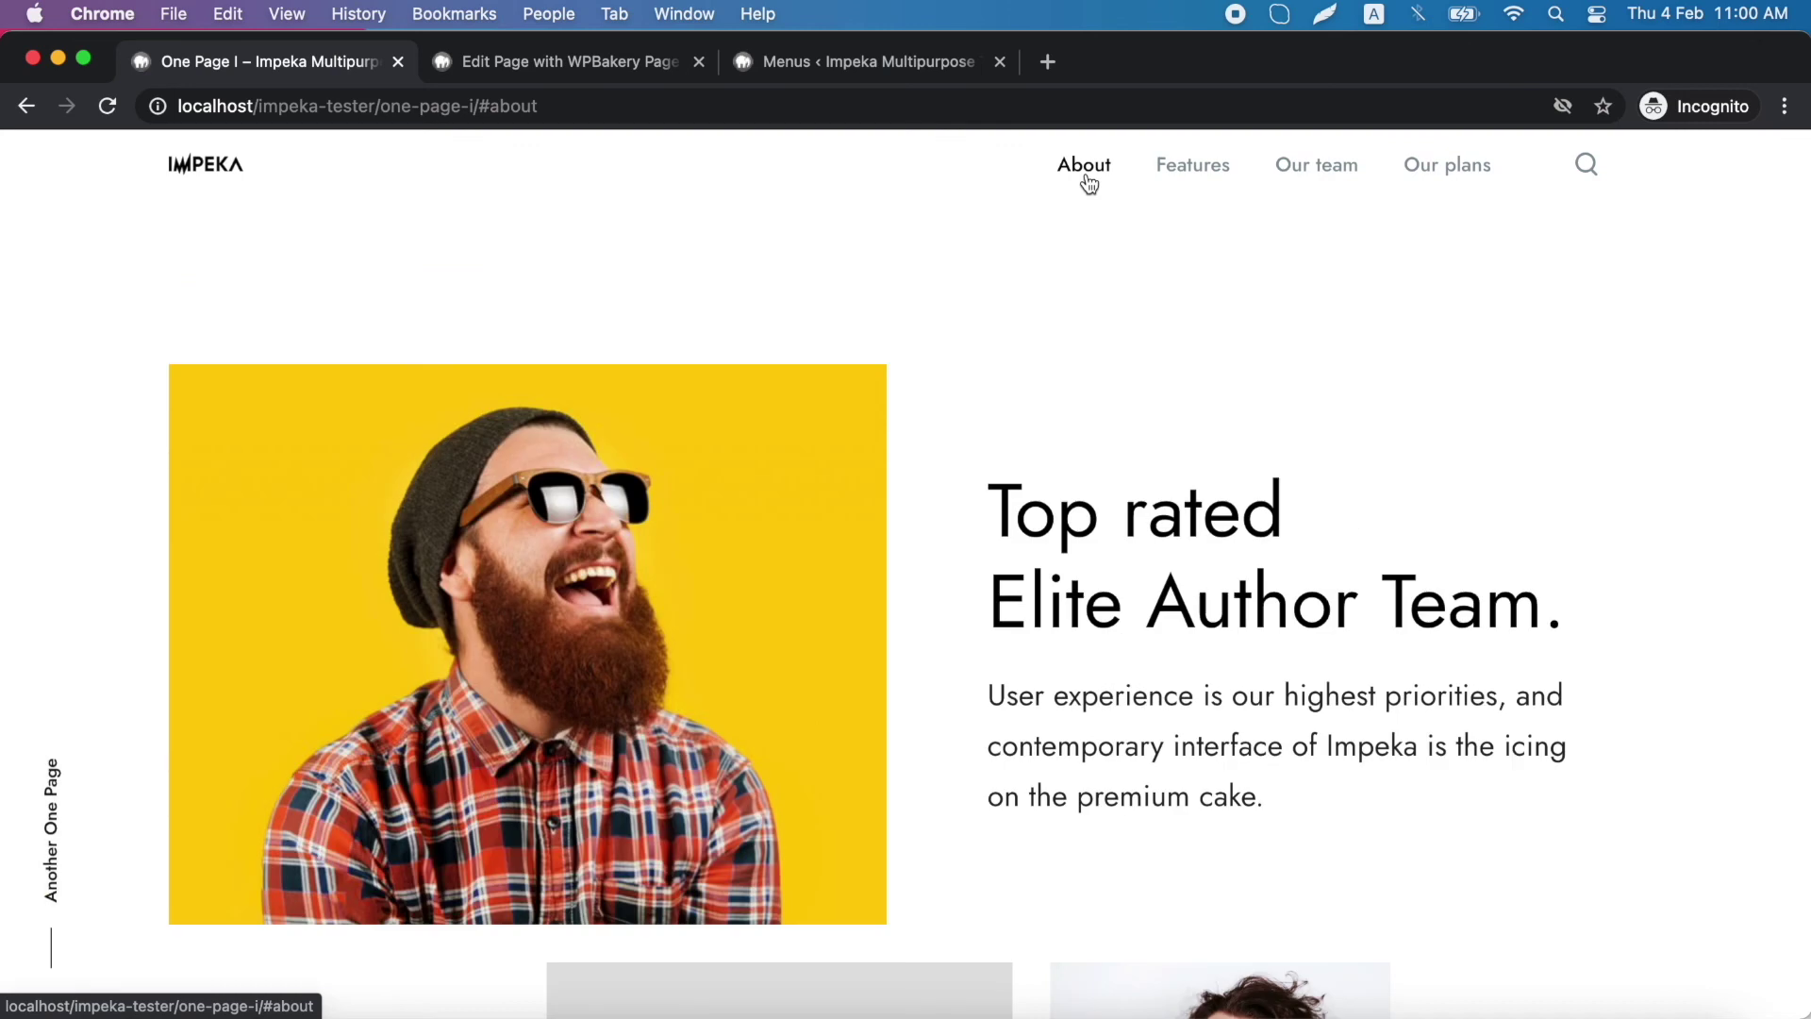